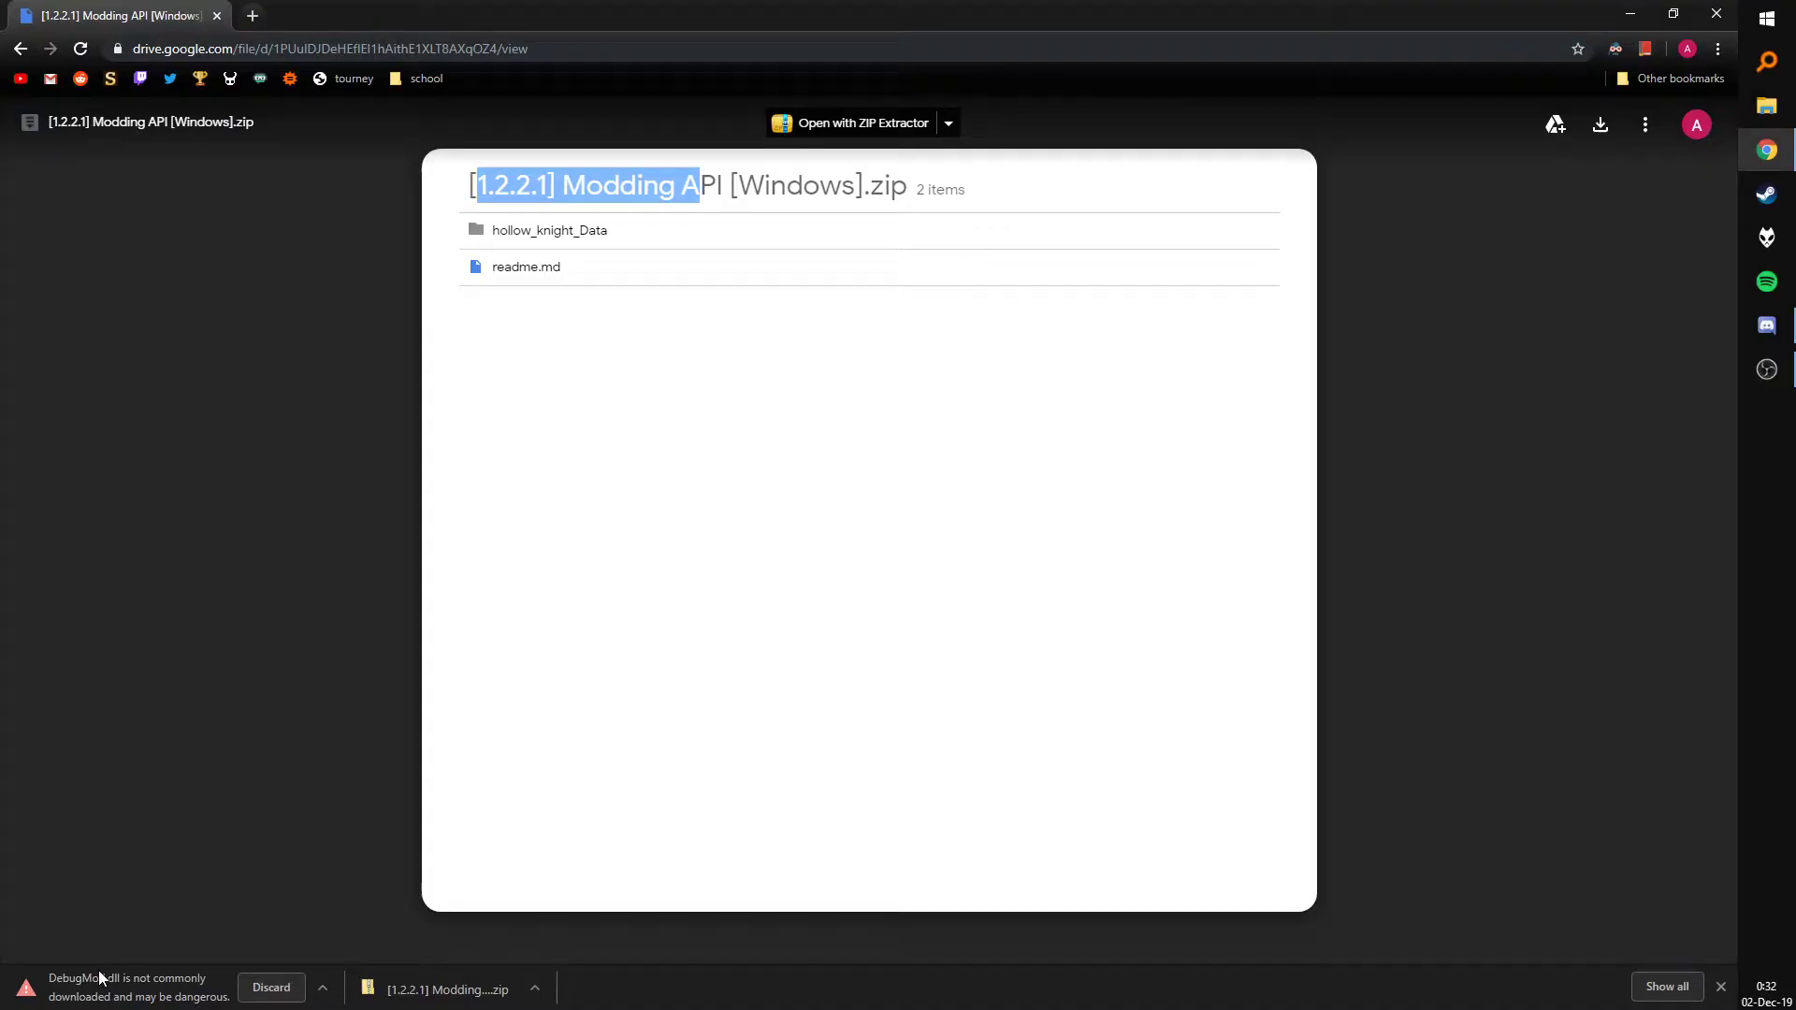
Keep the flagged DebugMod.dll download and select the file in the Downloads folder in File Explorer
{"action": "left_click", "coordinate": [322, 989]}
{"action": "left_click", "coordinate": [341, 924]}
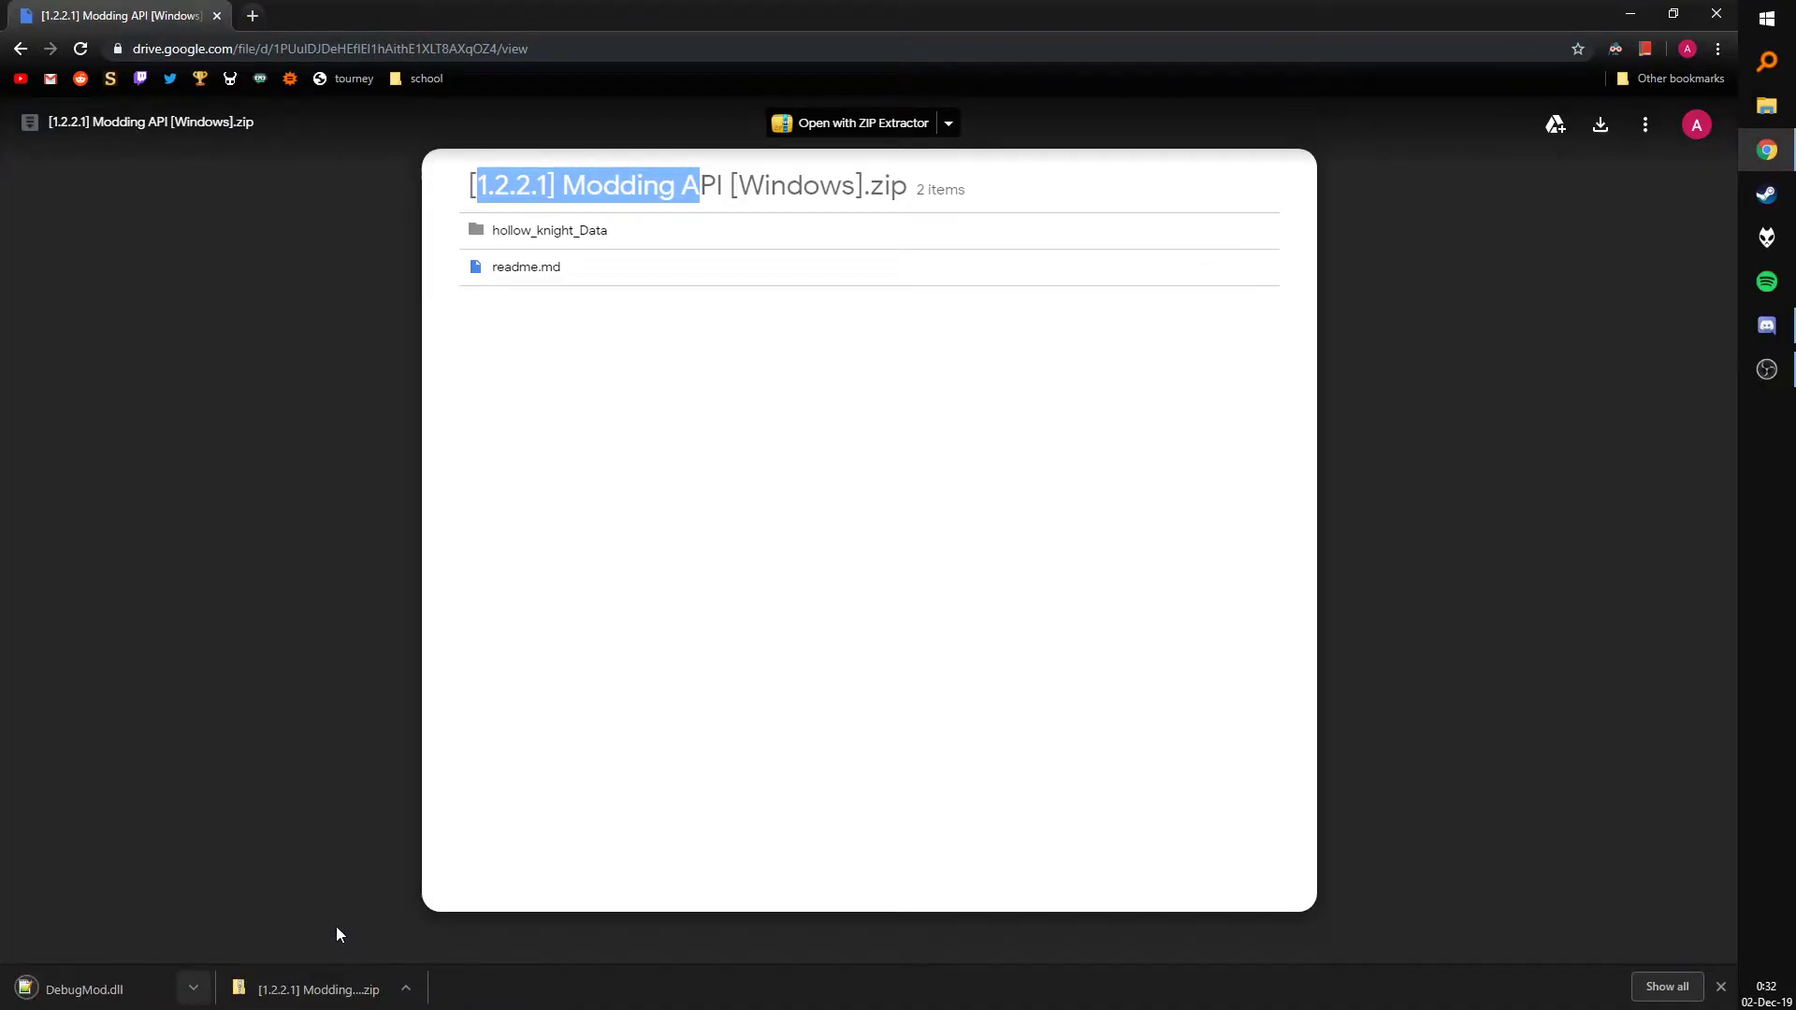
{"action": "key", "text": "super+e"}
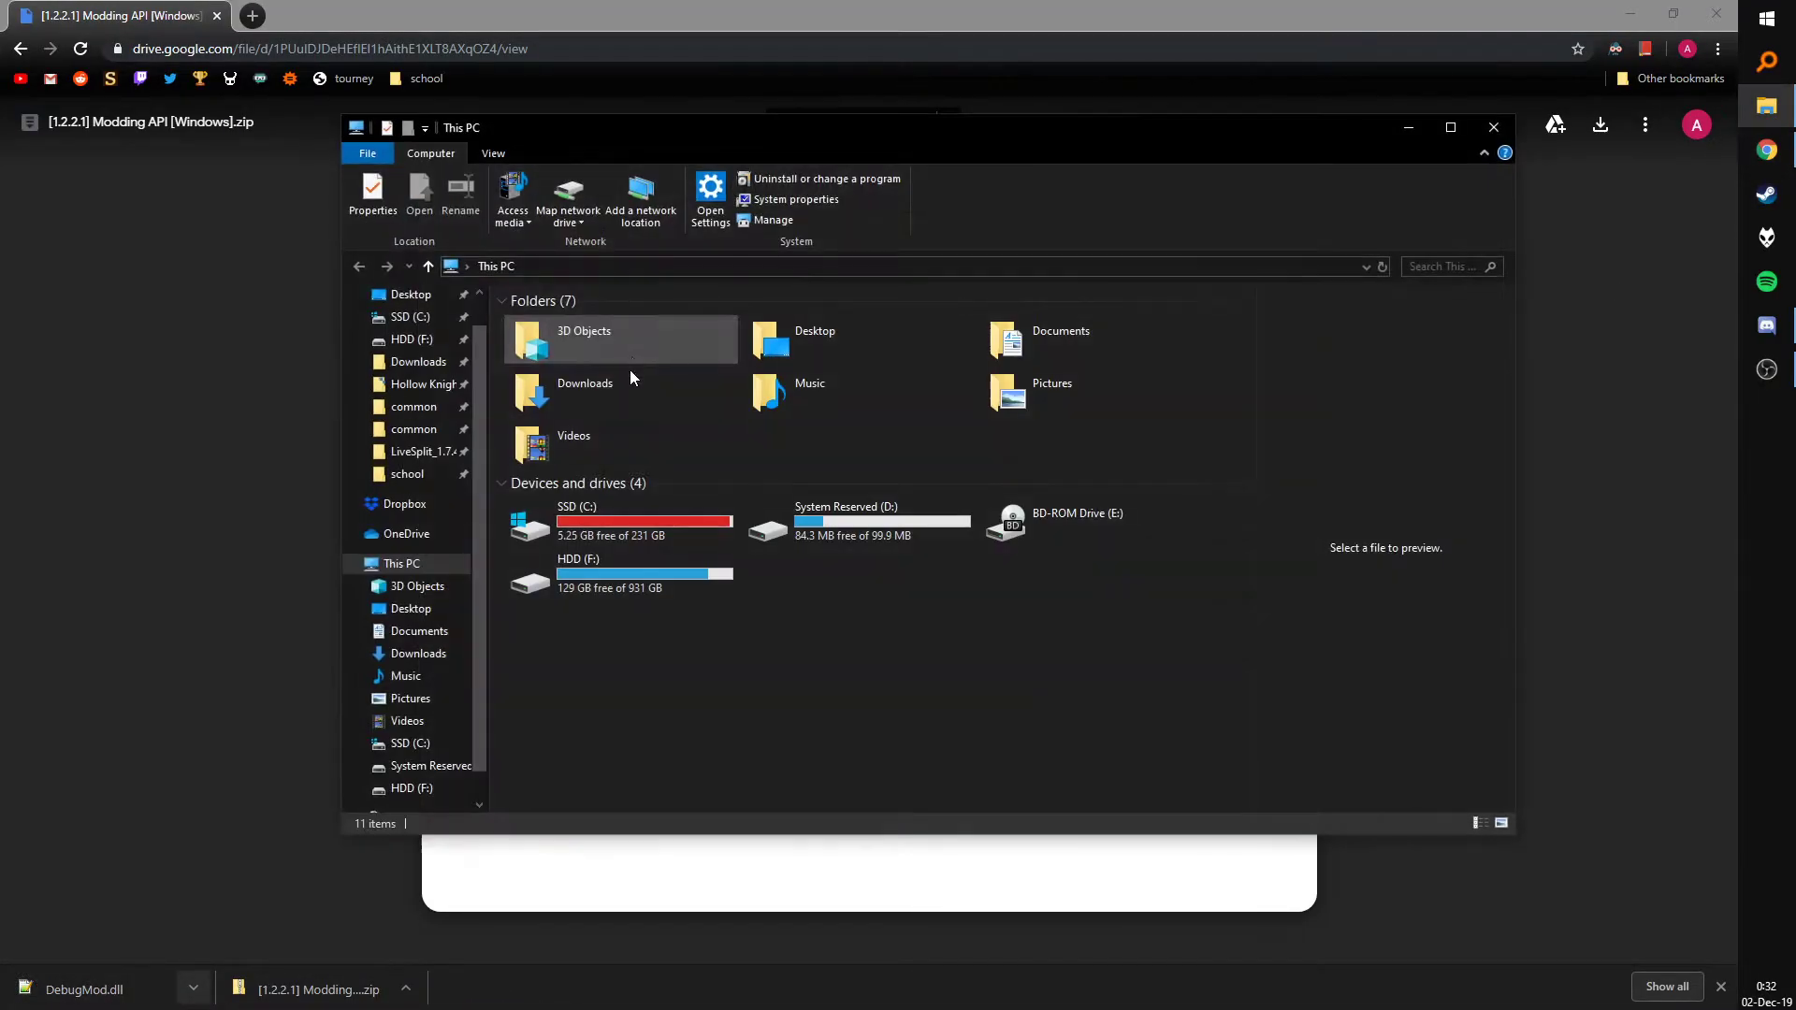
{"action": "left_click", "coordinate": [411, 362]}
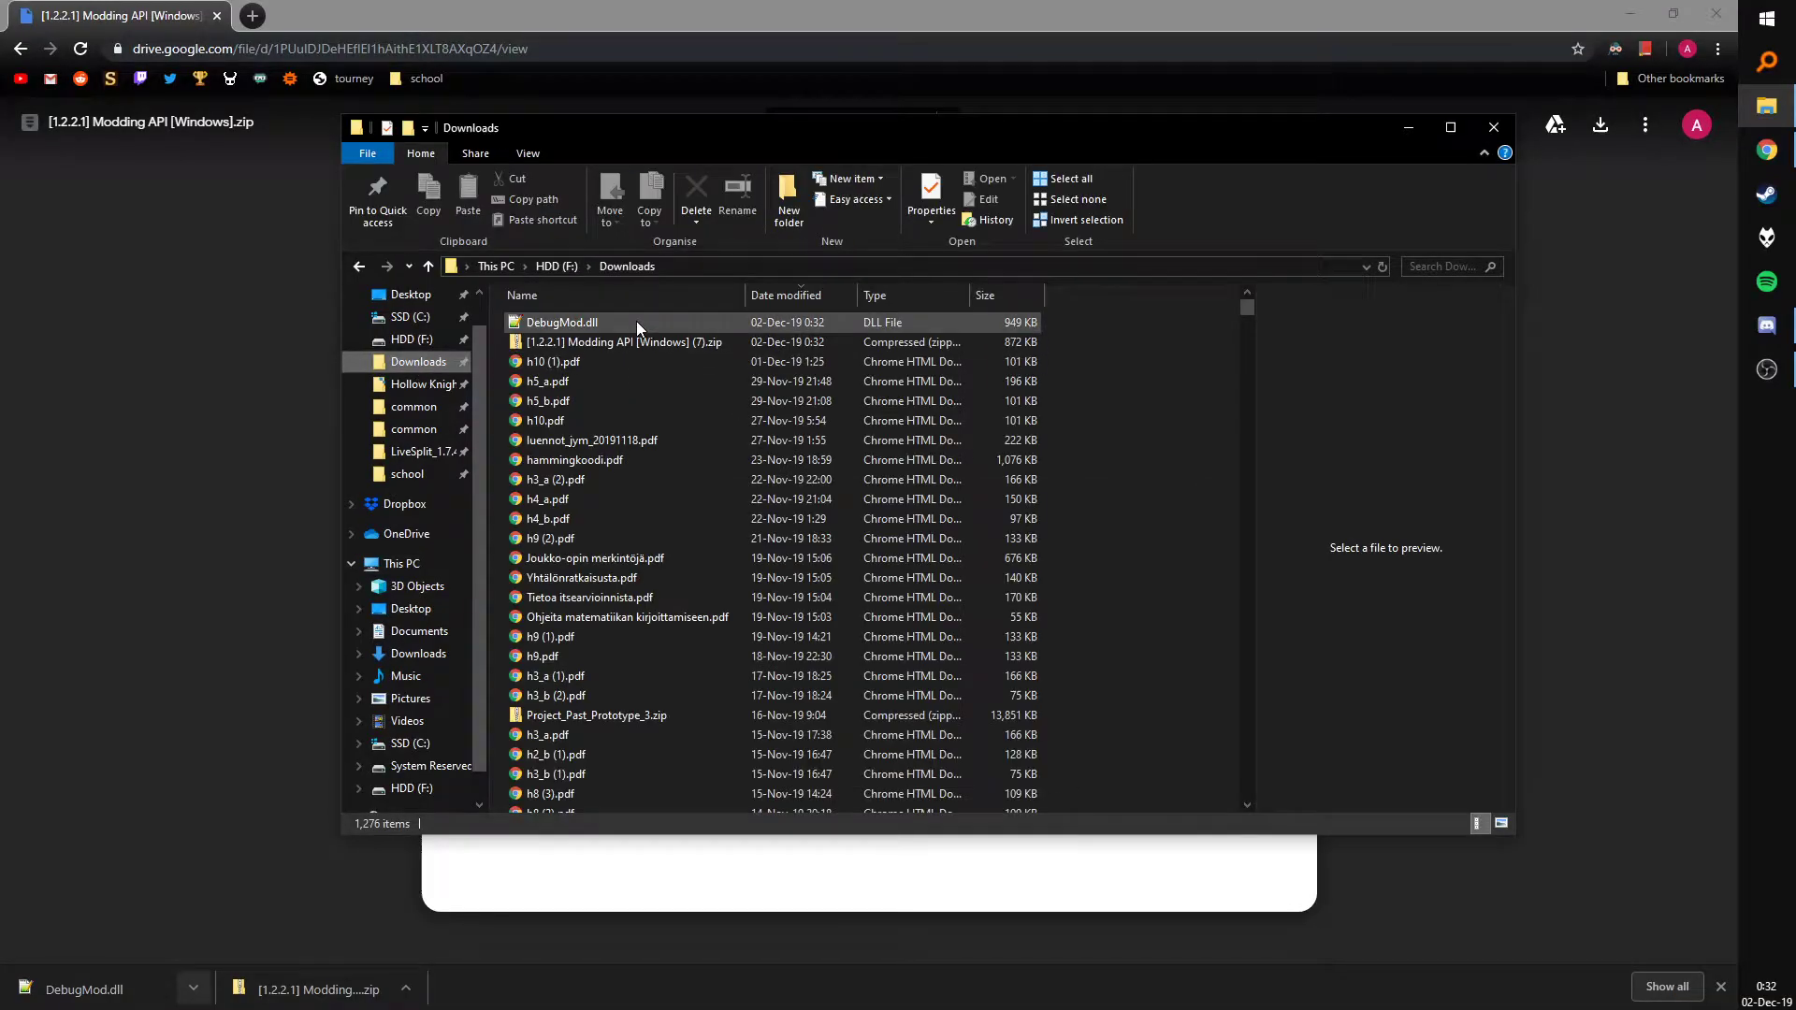
{"action": "left_click", "coordinate": [553, 321]}
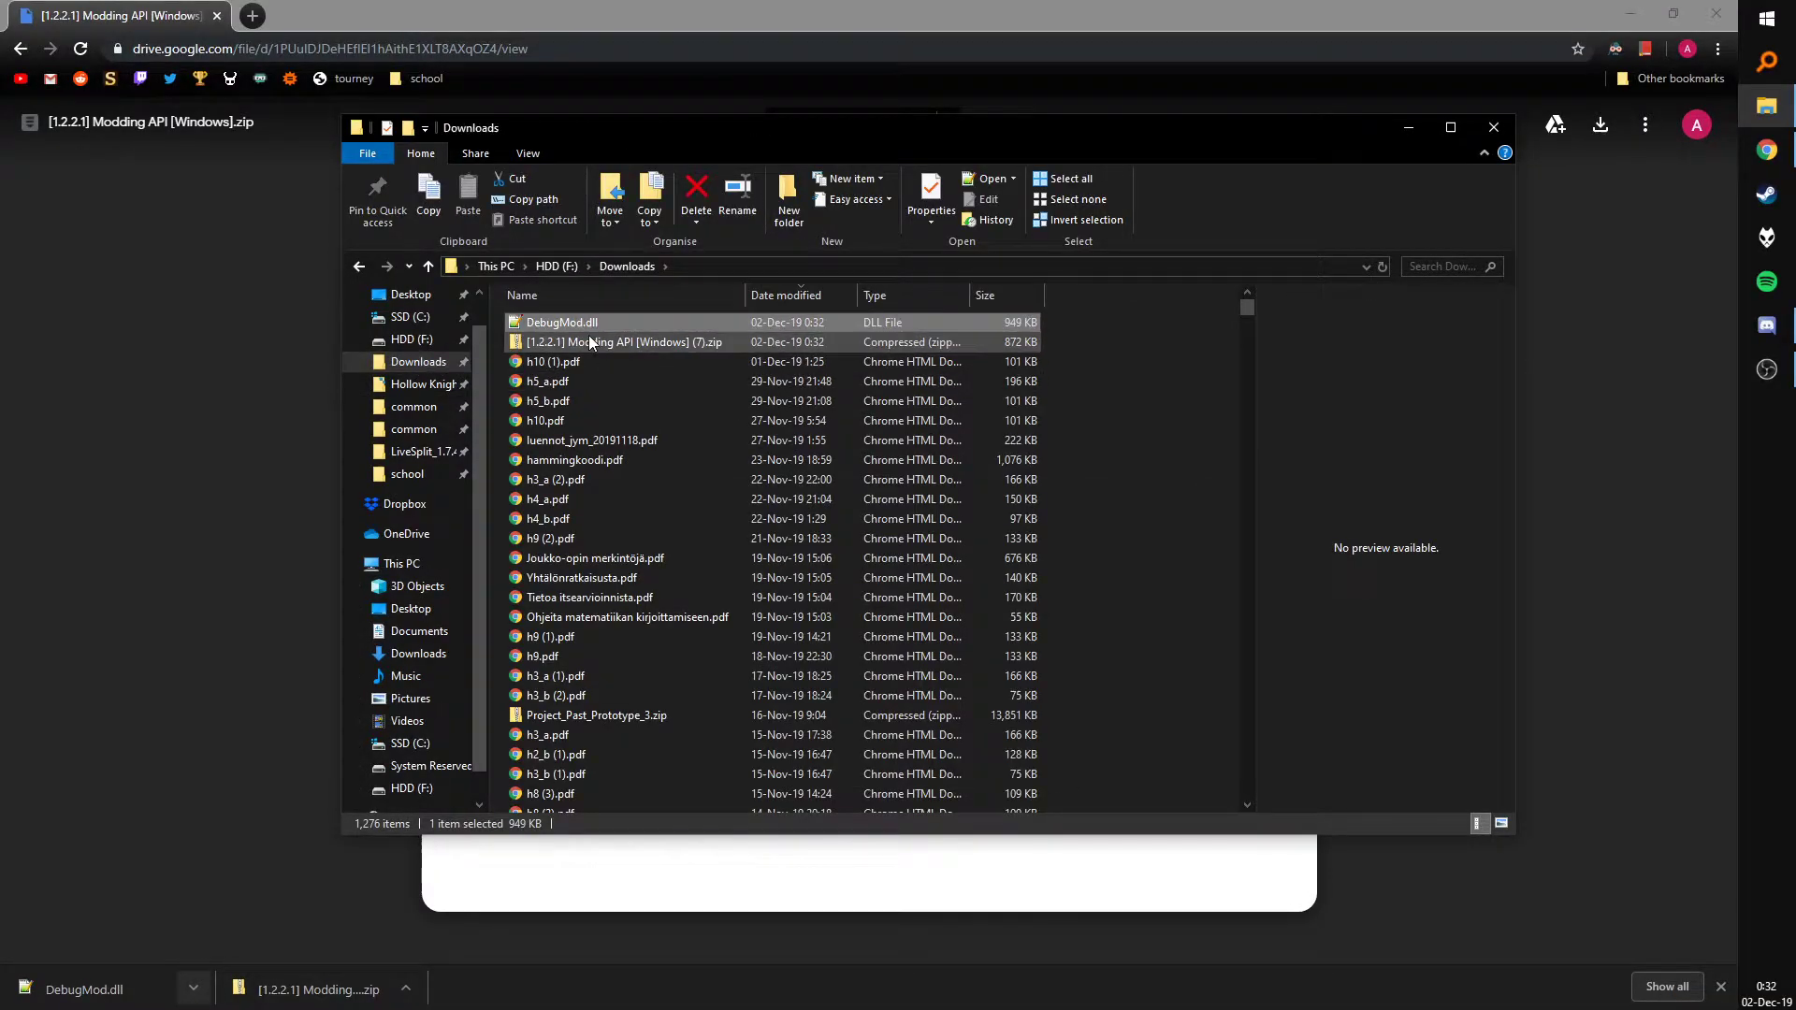
Open Steam's common folder on HDD (F:) in a second window and arrange it so both it and Downloads are accessible
{"action": "right_click", "coordinate": [1766, 150]}
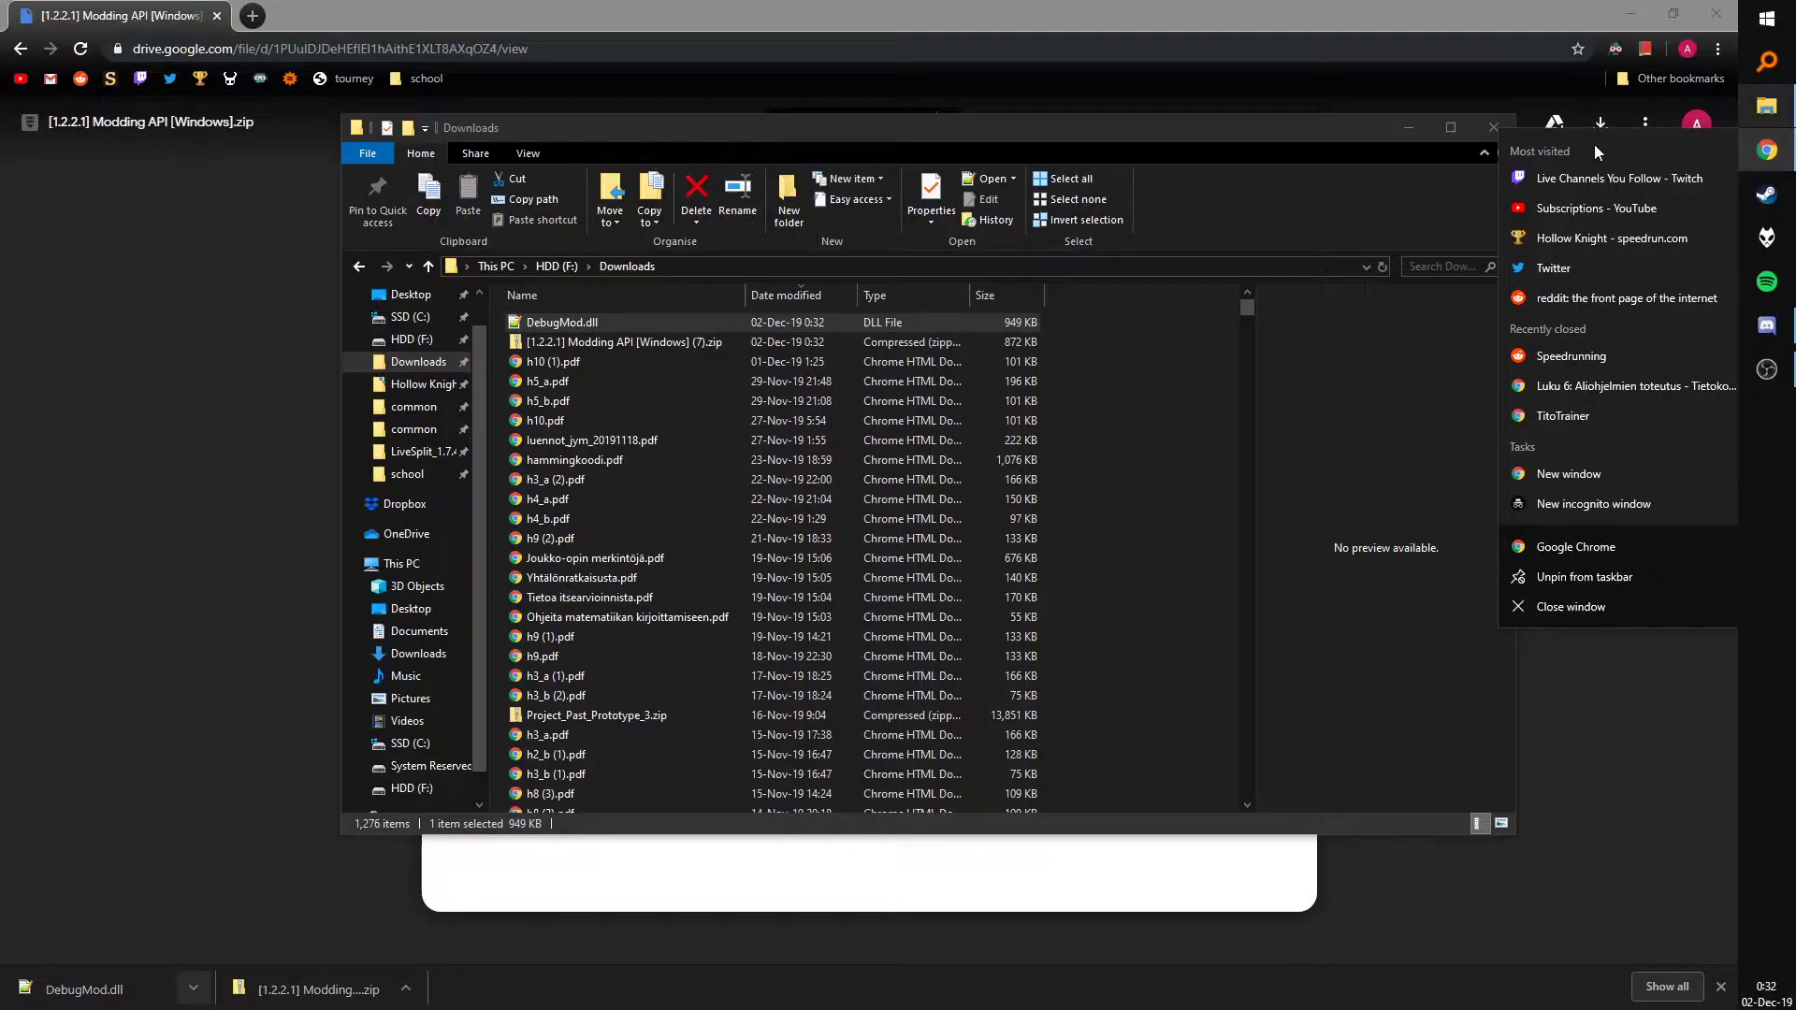
{"action": "left_click", "coordinate": [1747, 119]}
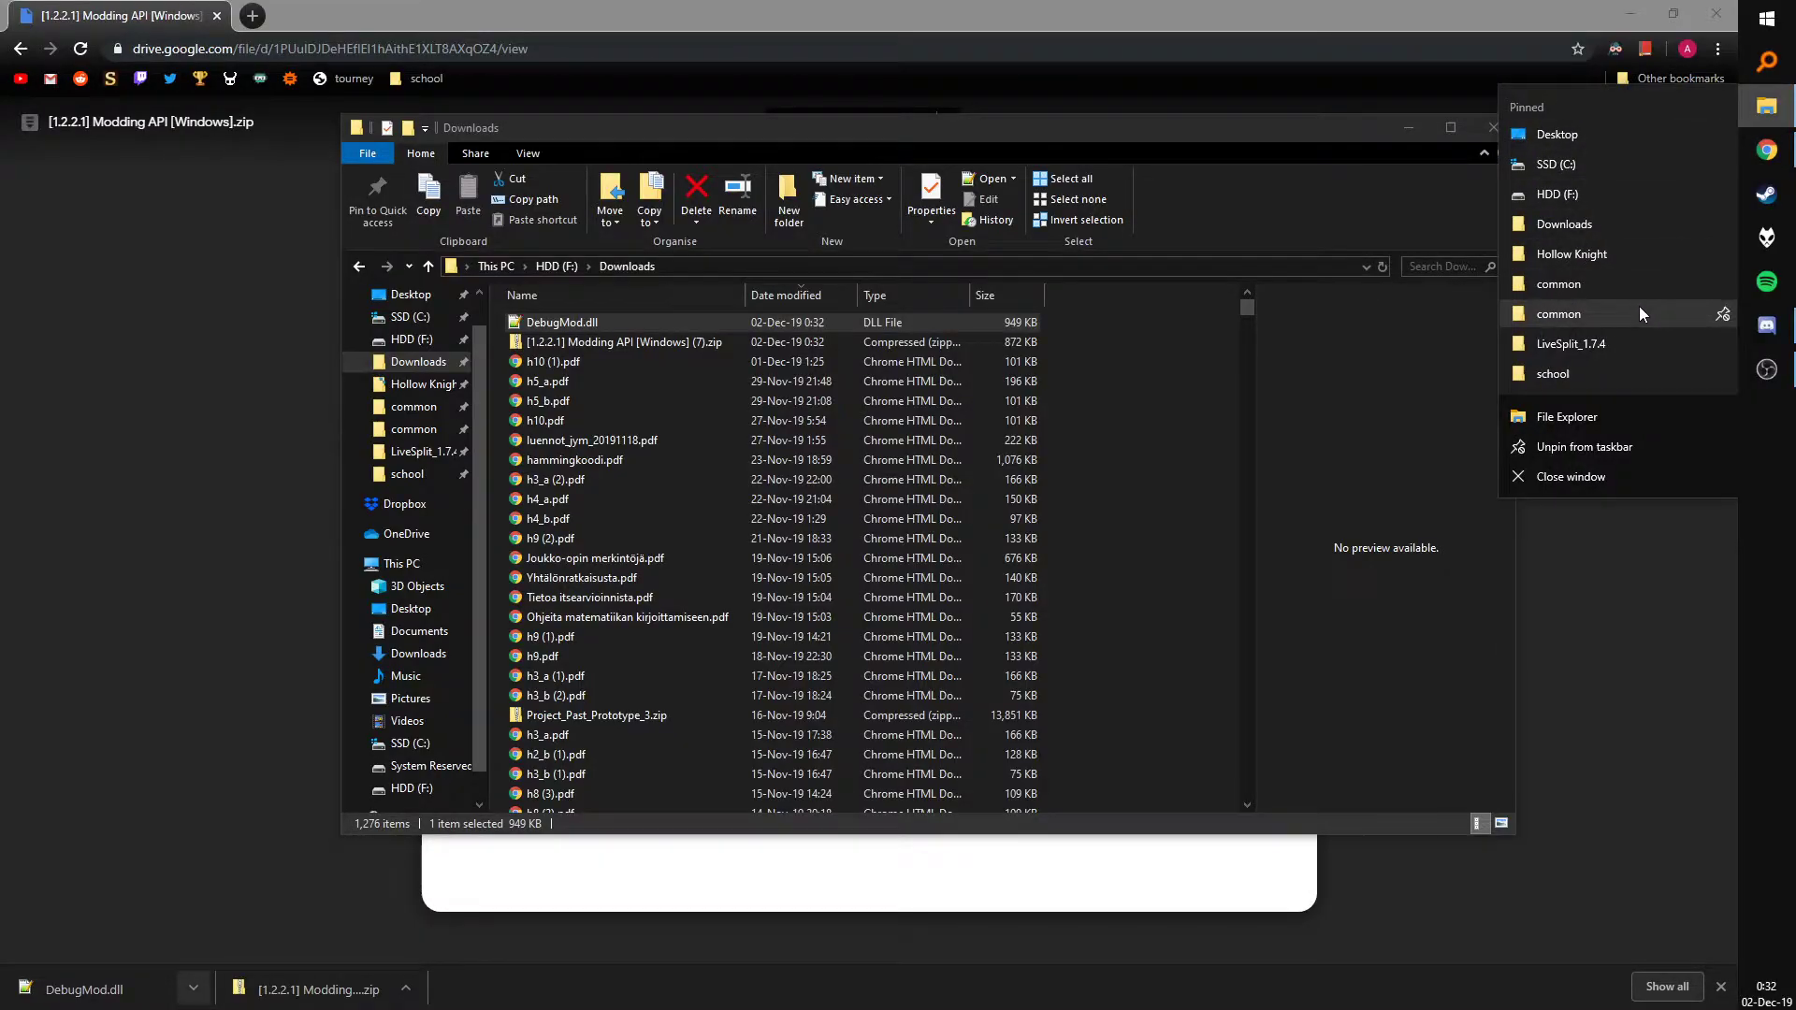
{"action": "left_click", "coordinate": [1636, 306]}
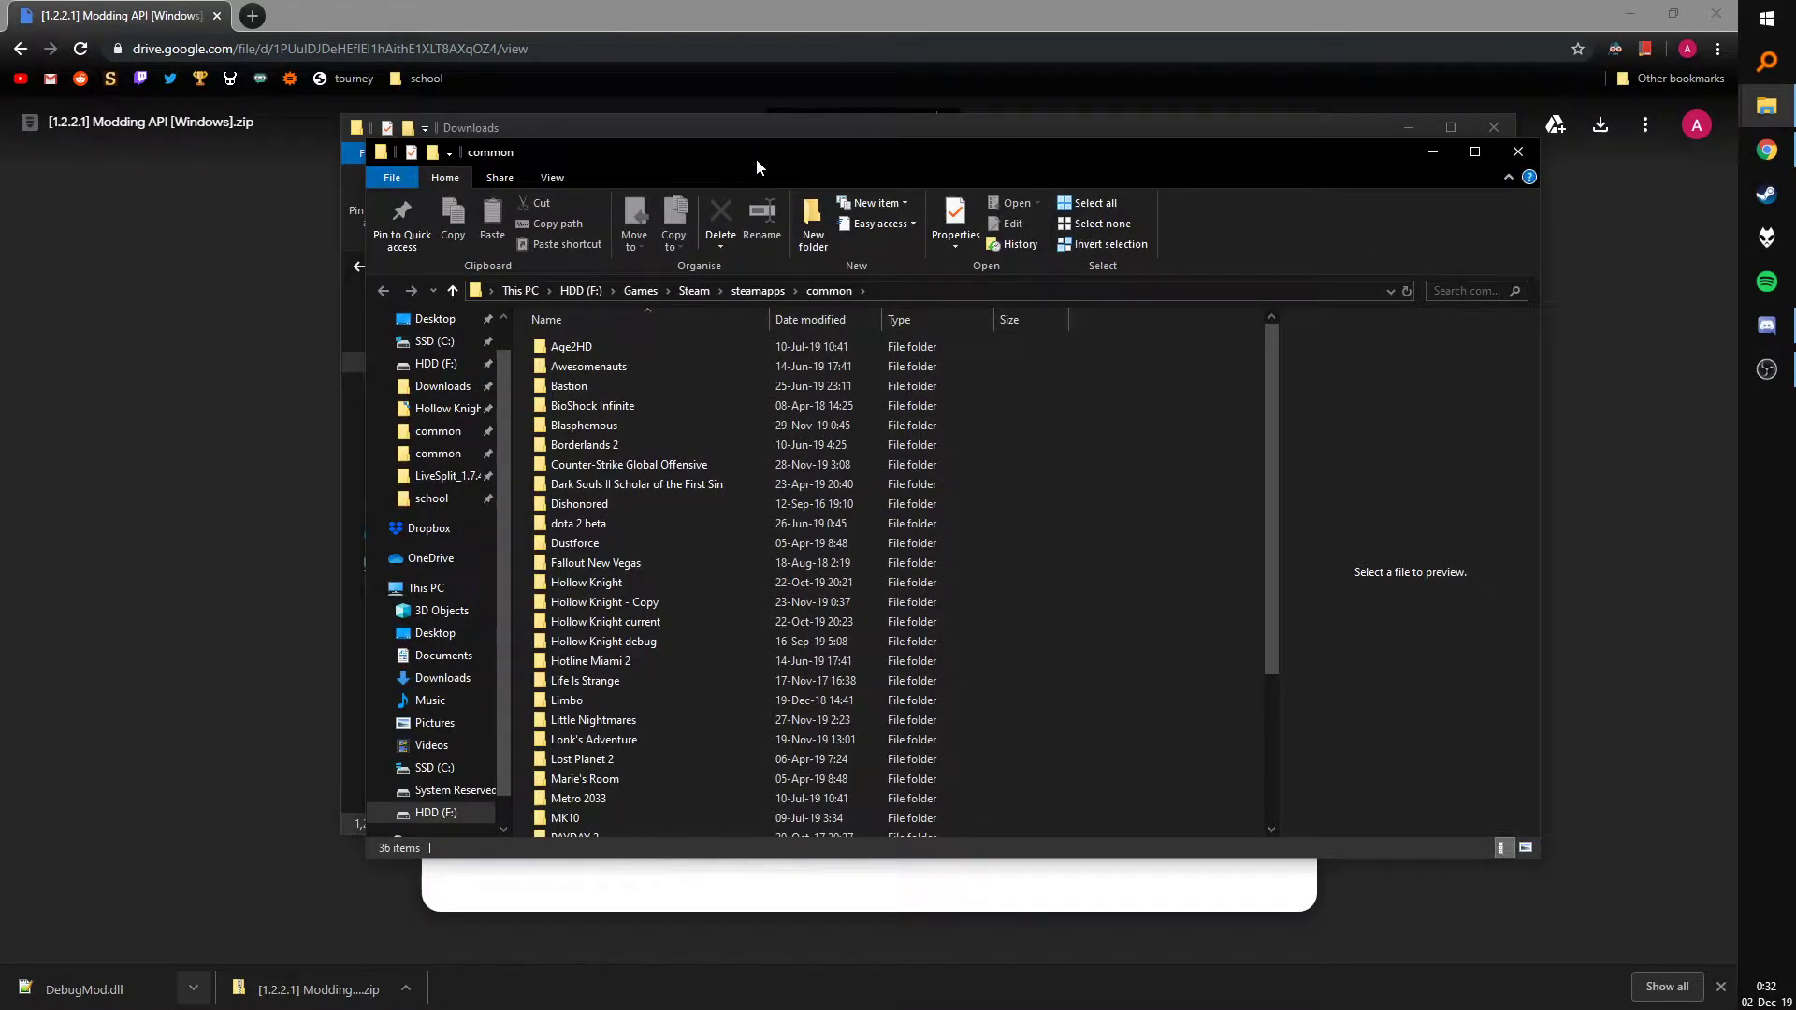
{"action": "left_click_drag", "start_coordinate": [753, 150], "coordinate": [930, 182]}
{"action": "left_click_drag", "start_coordinate": [772, 138], "coordinate": [494, 77]}
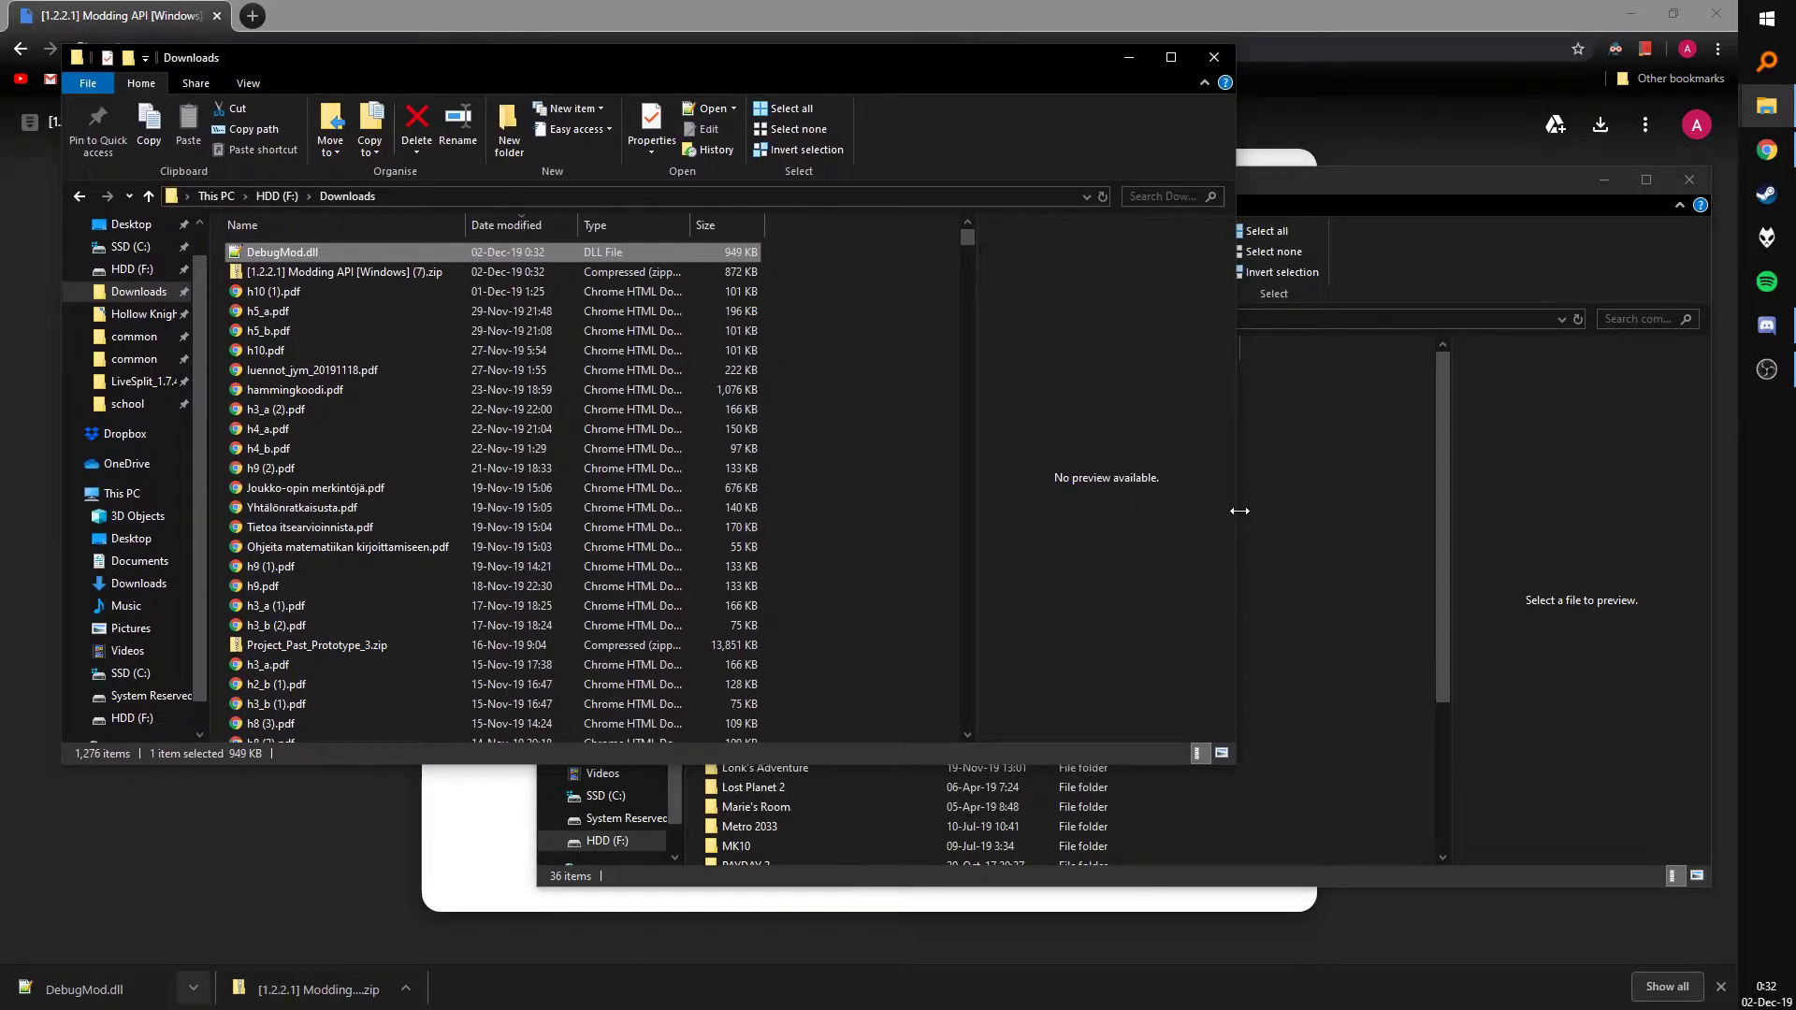
{"action": "left_click", "coordinate": [1239, 512]}
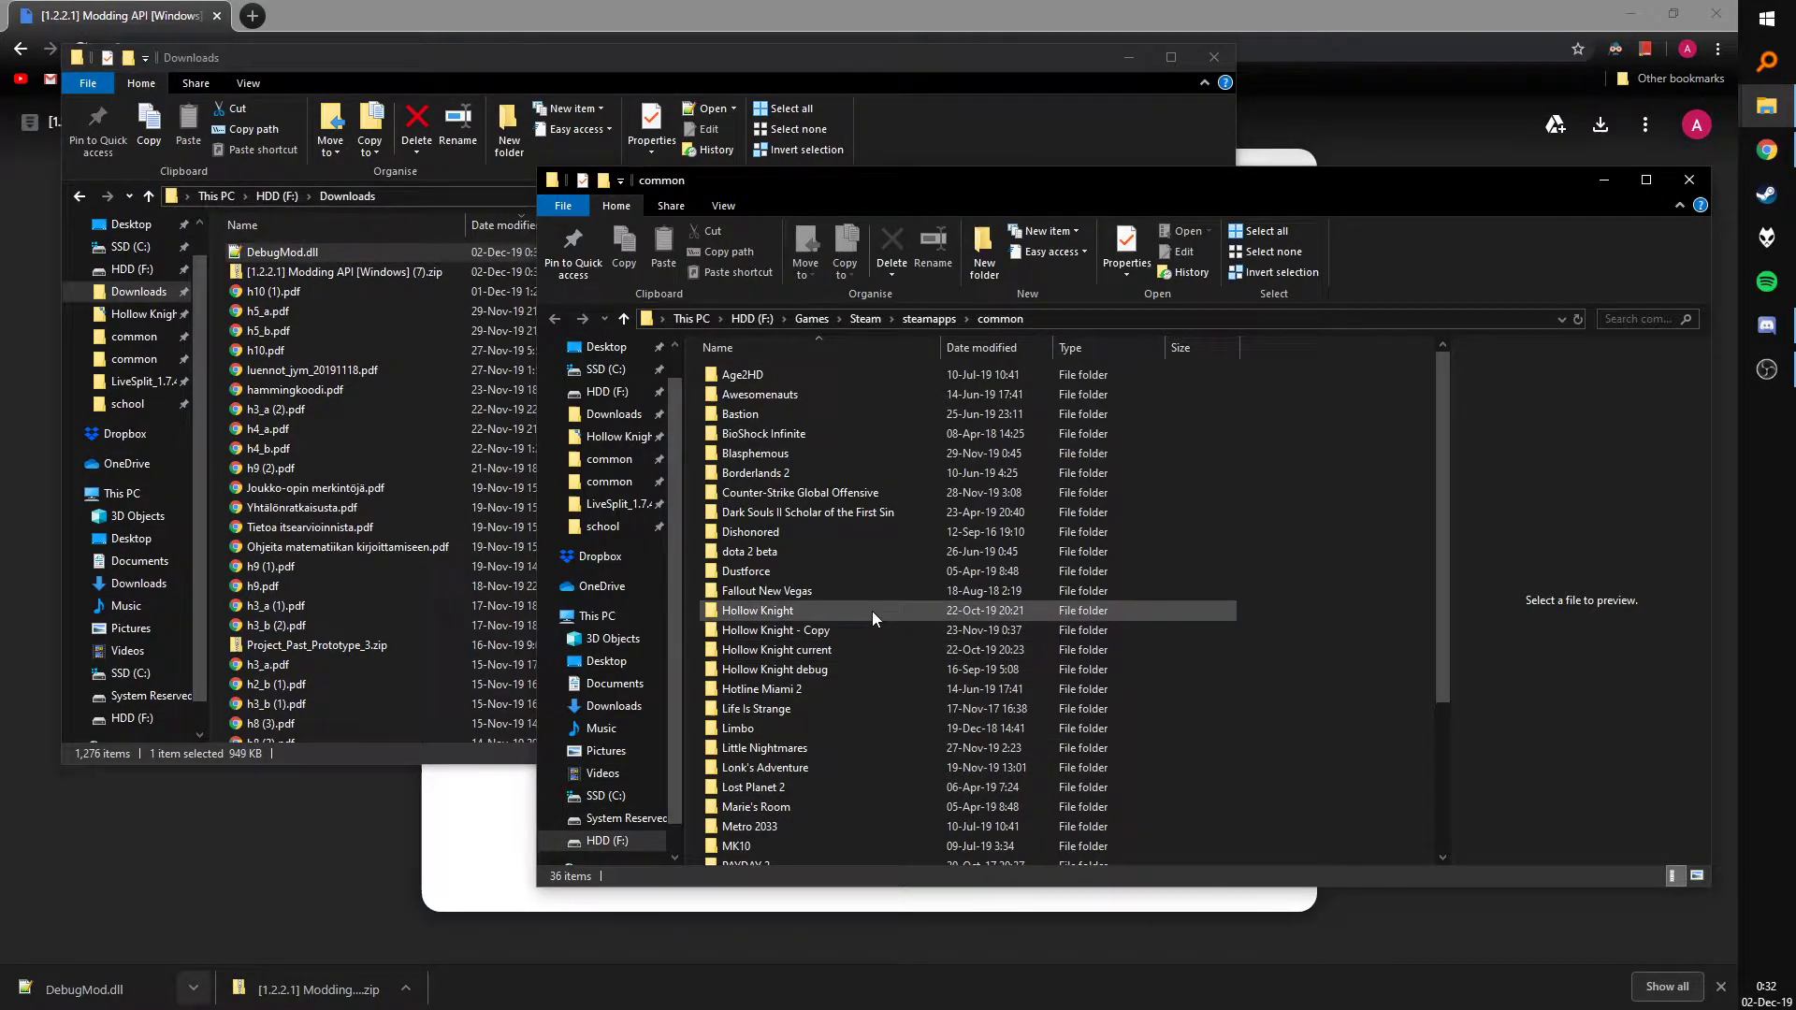
Examine the contents of the Hollow Knight game folder and return to the common folder
{"action": "left_click", "coordinate": [800, 631]}
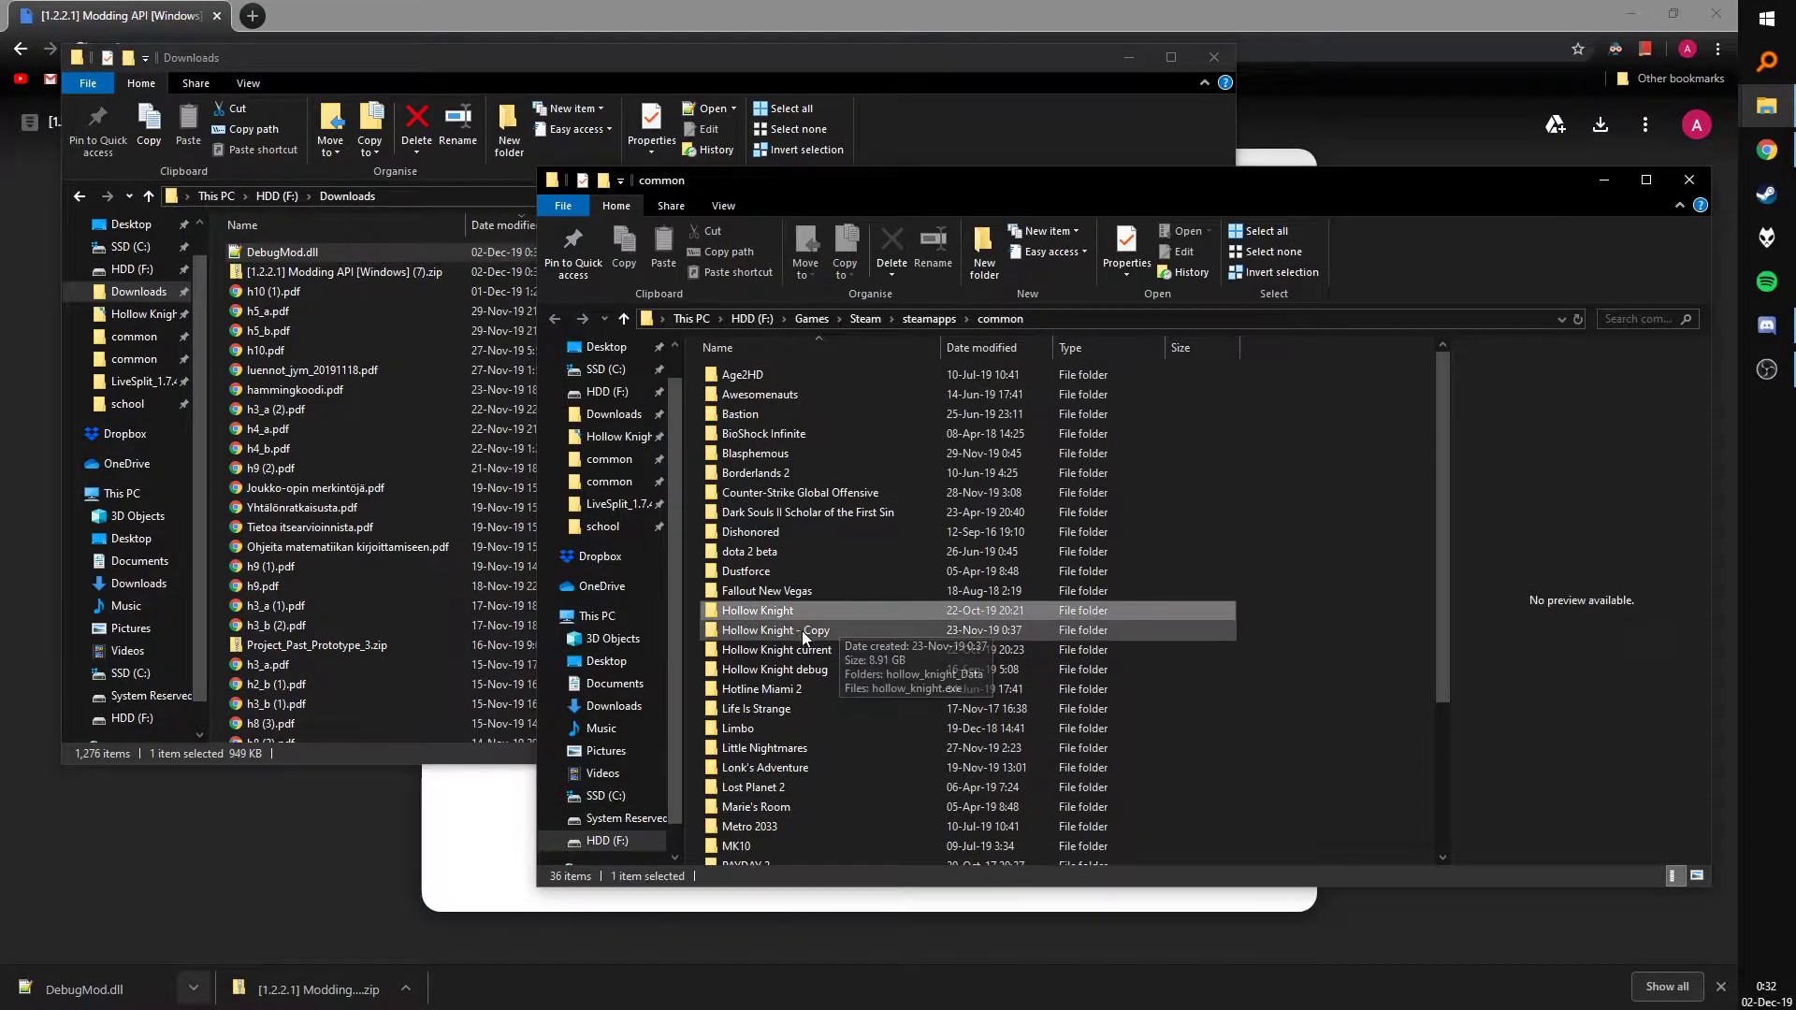
{"action": "double_click", "coordinate": [744, 609]}
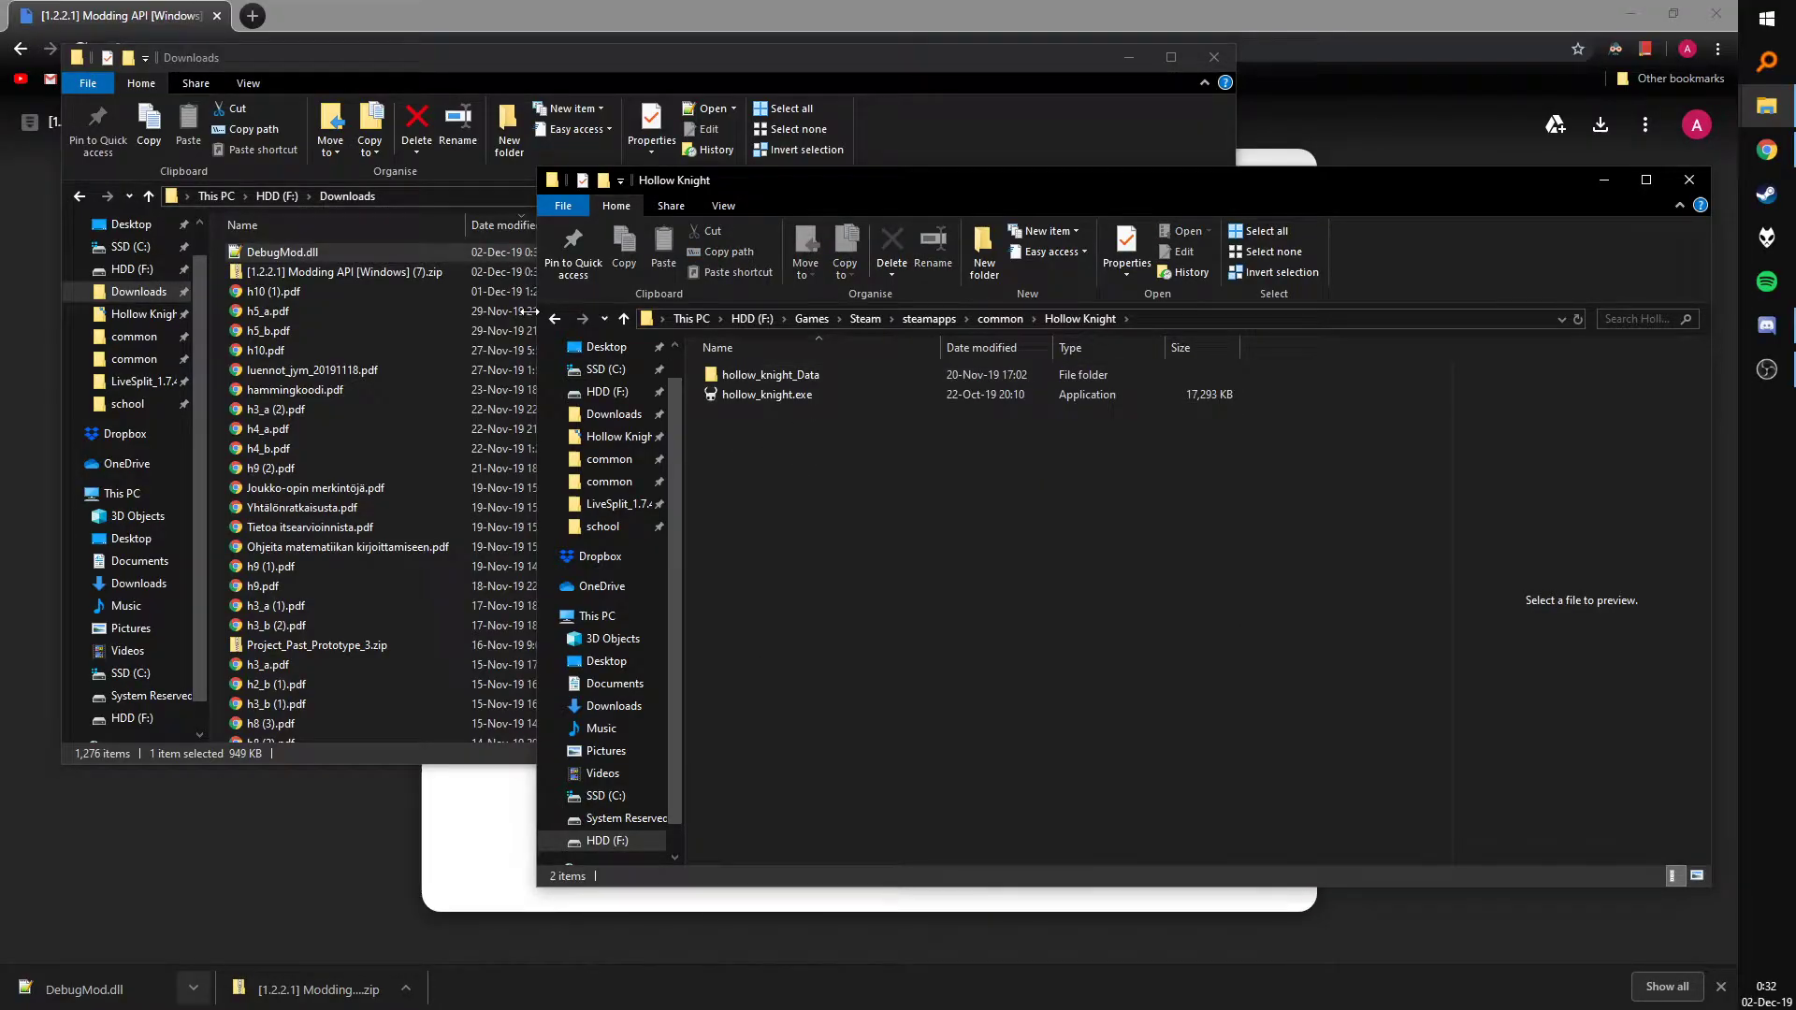
{"action": "left_click", "coordinate": [555, 321]}
{"action": "double_click", "coordinate": [793, 612]}
{"action": "left_click", "coordinate": [556, 321]}
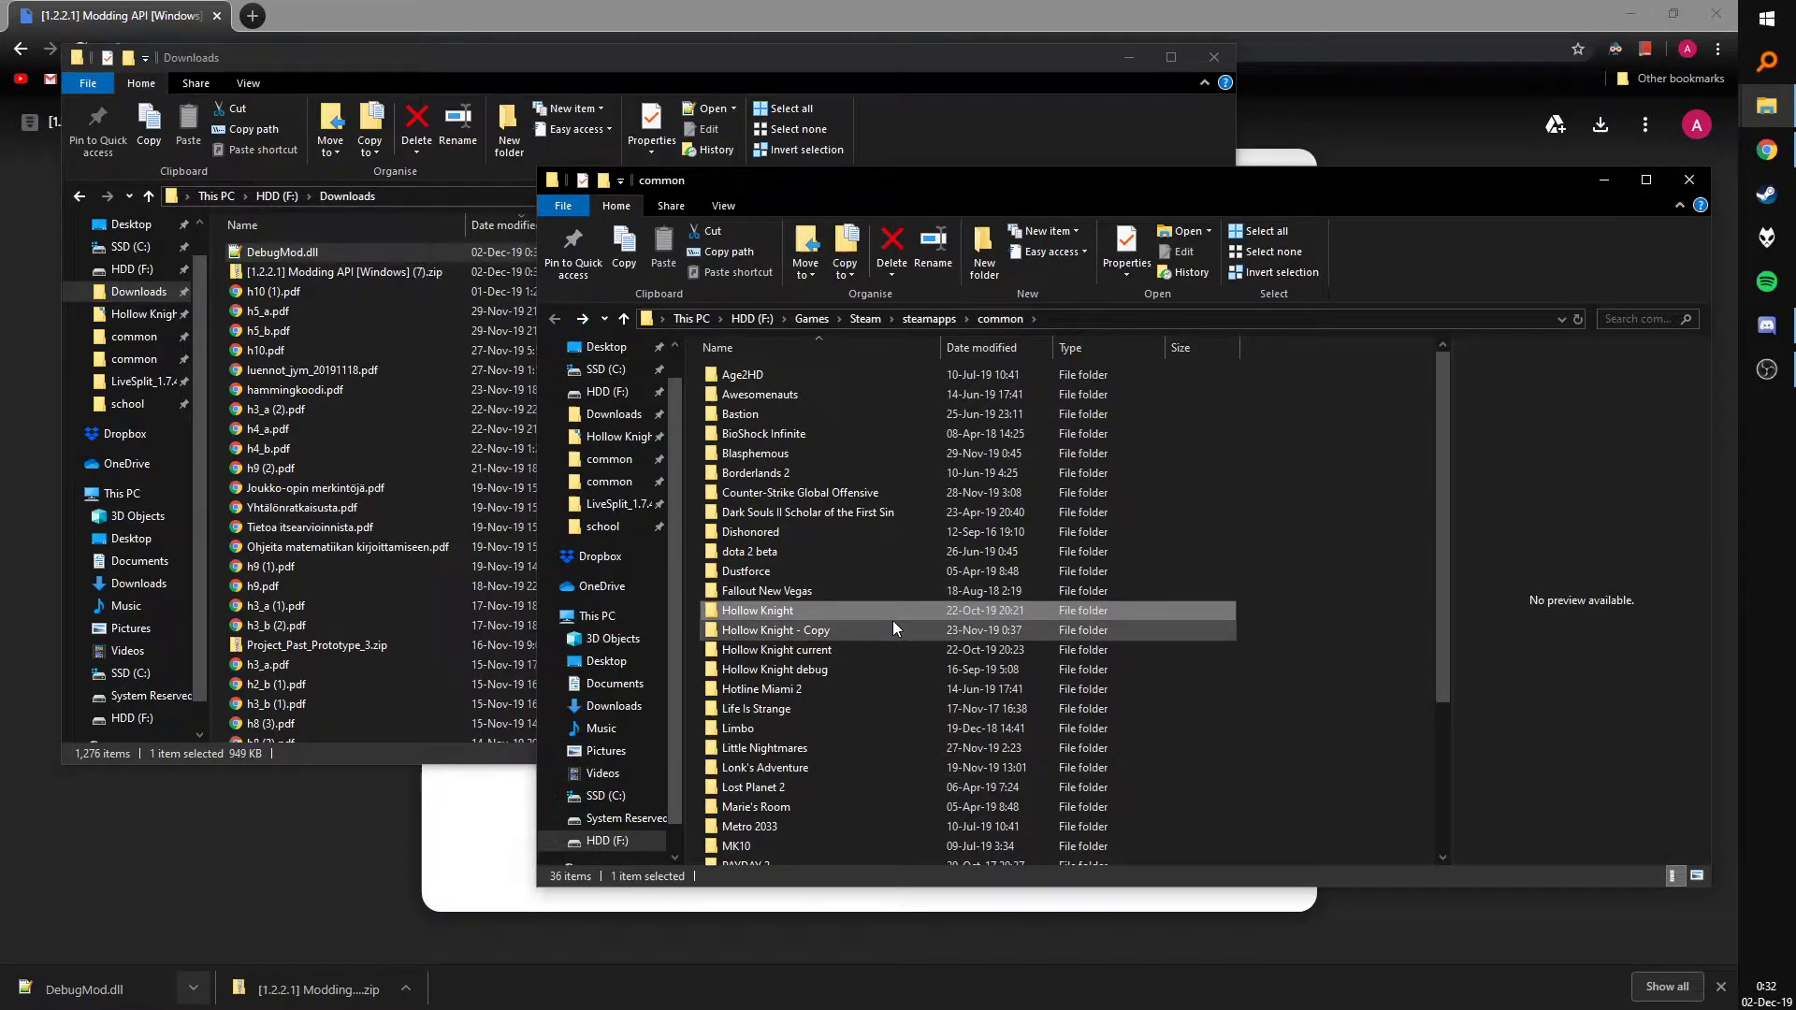
Rename the Hollow Knight folder to Hollow Knight 1221 and the Hollow Knight - Copy folder to Hollow Knight
{"action": "left_click", "coordinate": [803, 610]}
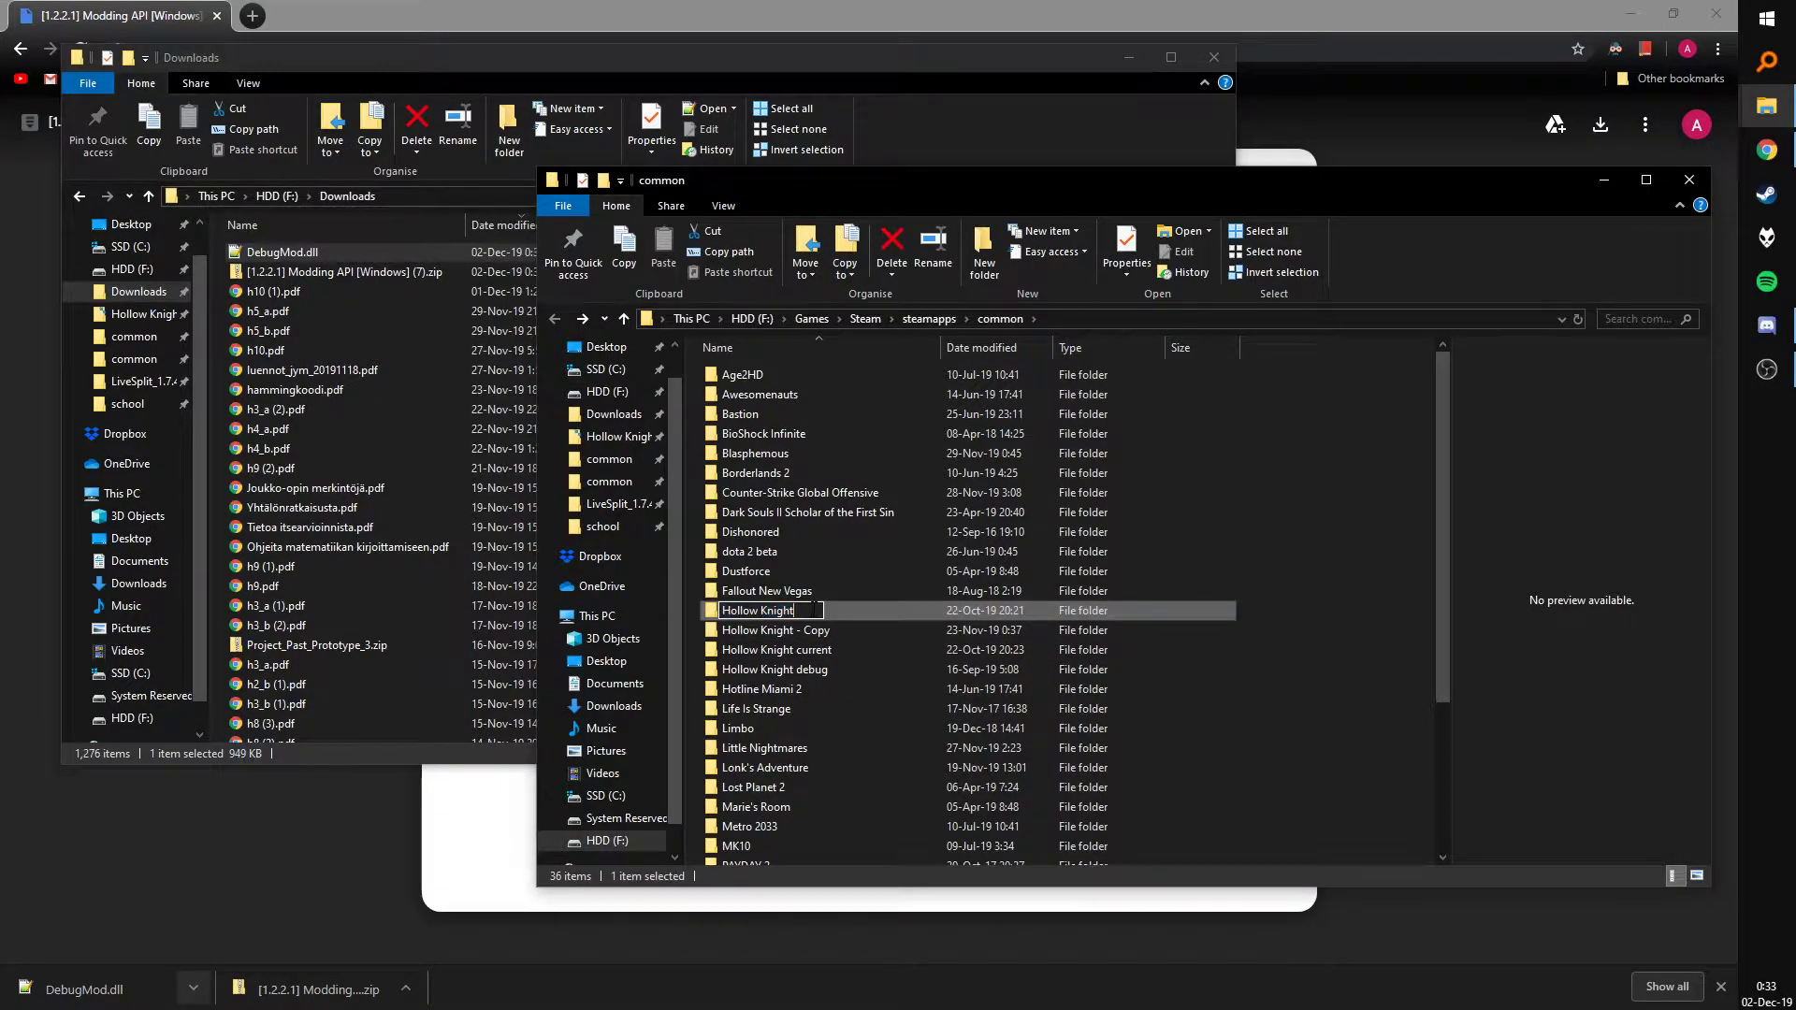
{"action": "key", "text": "Return"}
{"action": "left_click", "coordinate": [813, 609]}
{"action": "left_click", "coordinate": [814, 609]}
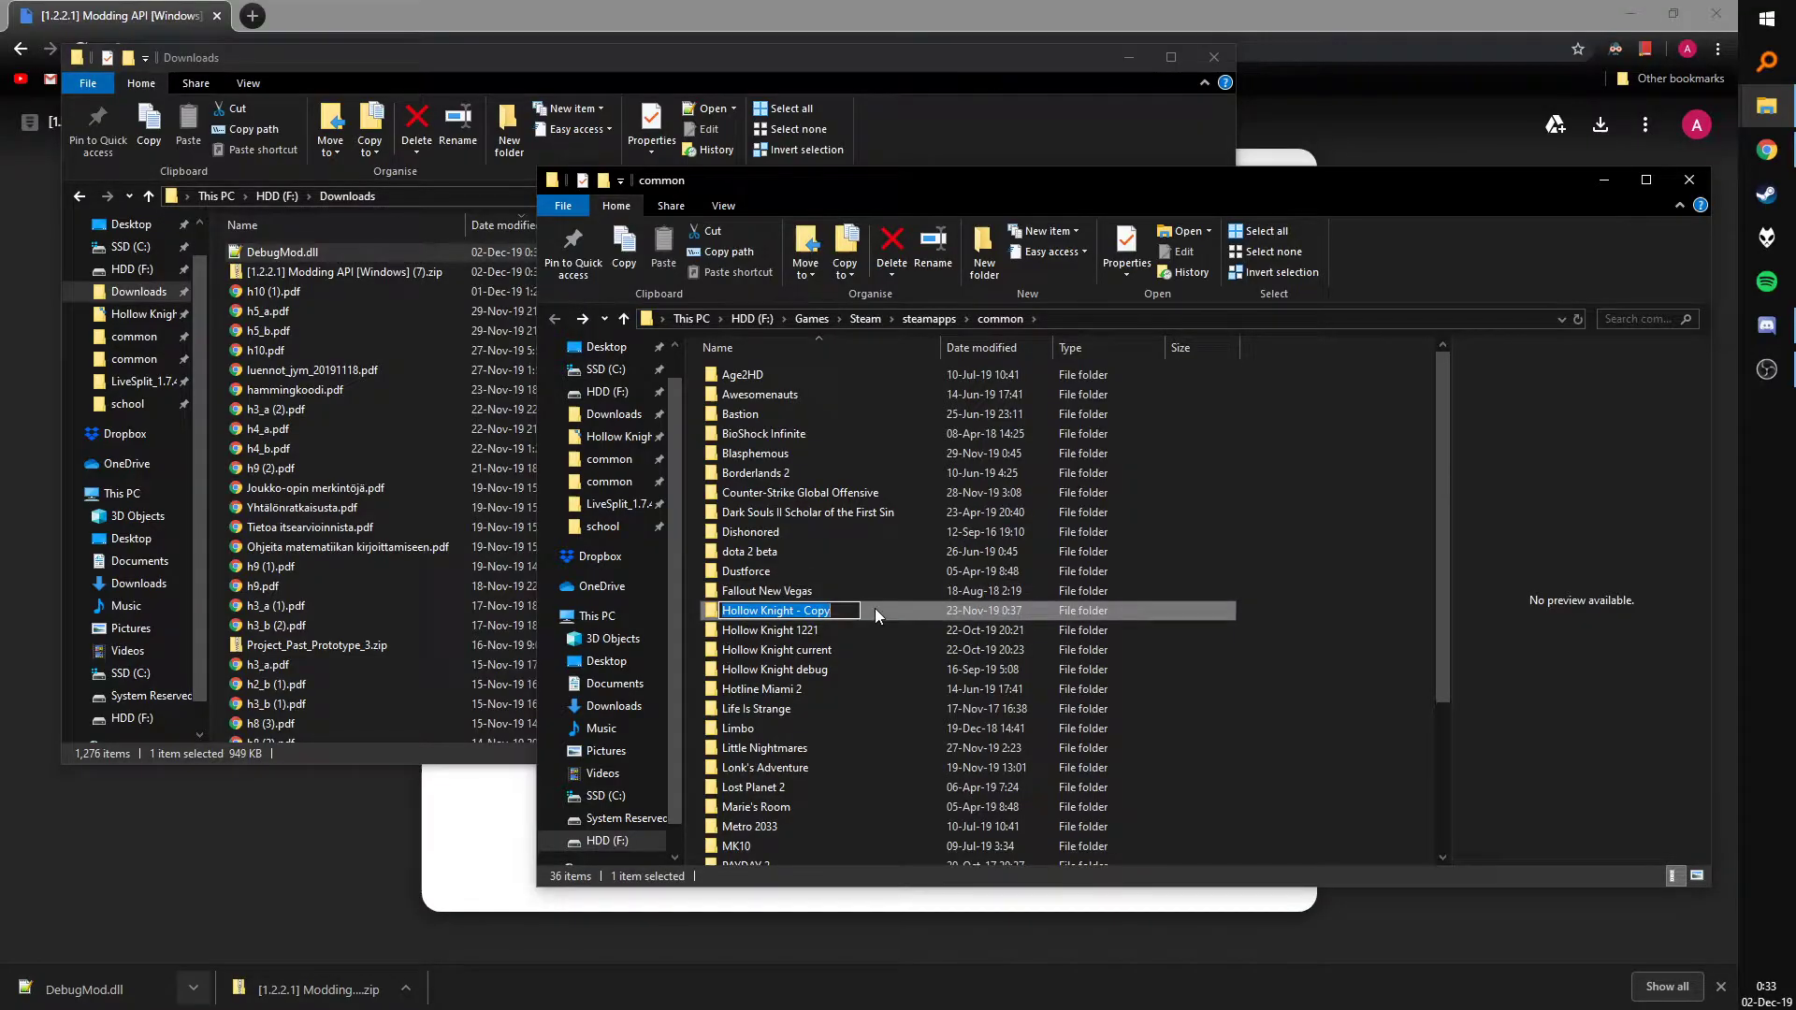
{"action": "left_click", "coordinate": [848, 610]}
{"action": "key", "text": "BackSpace"}
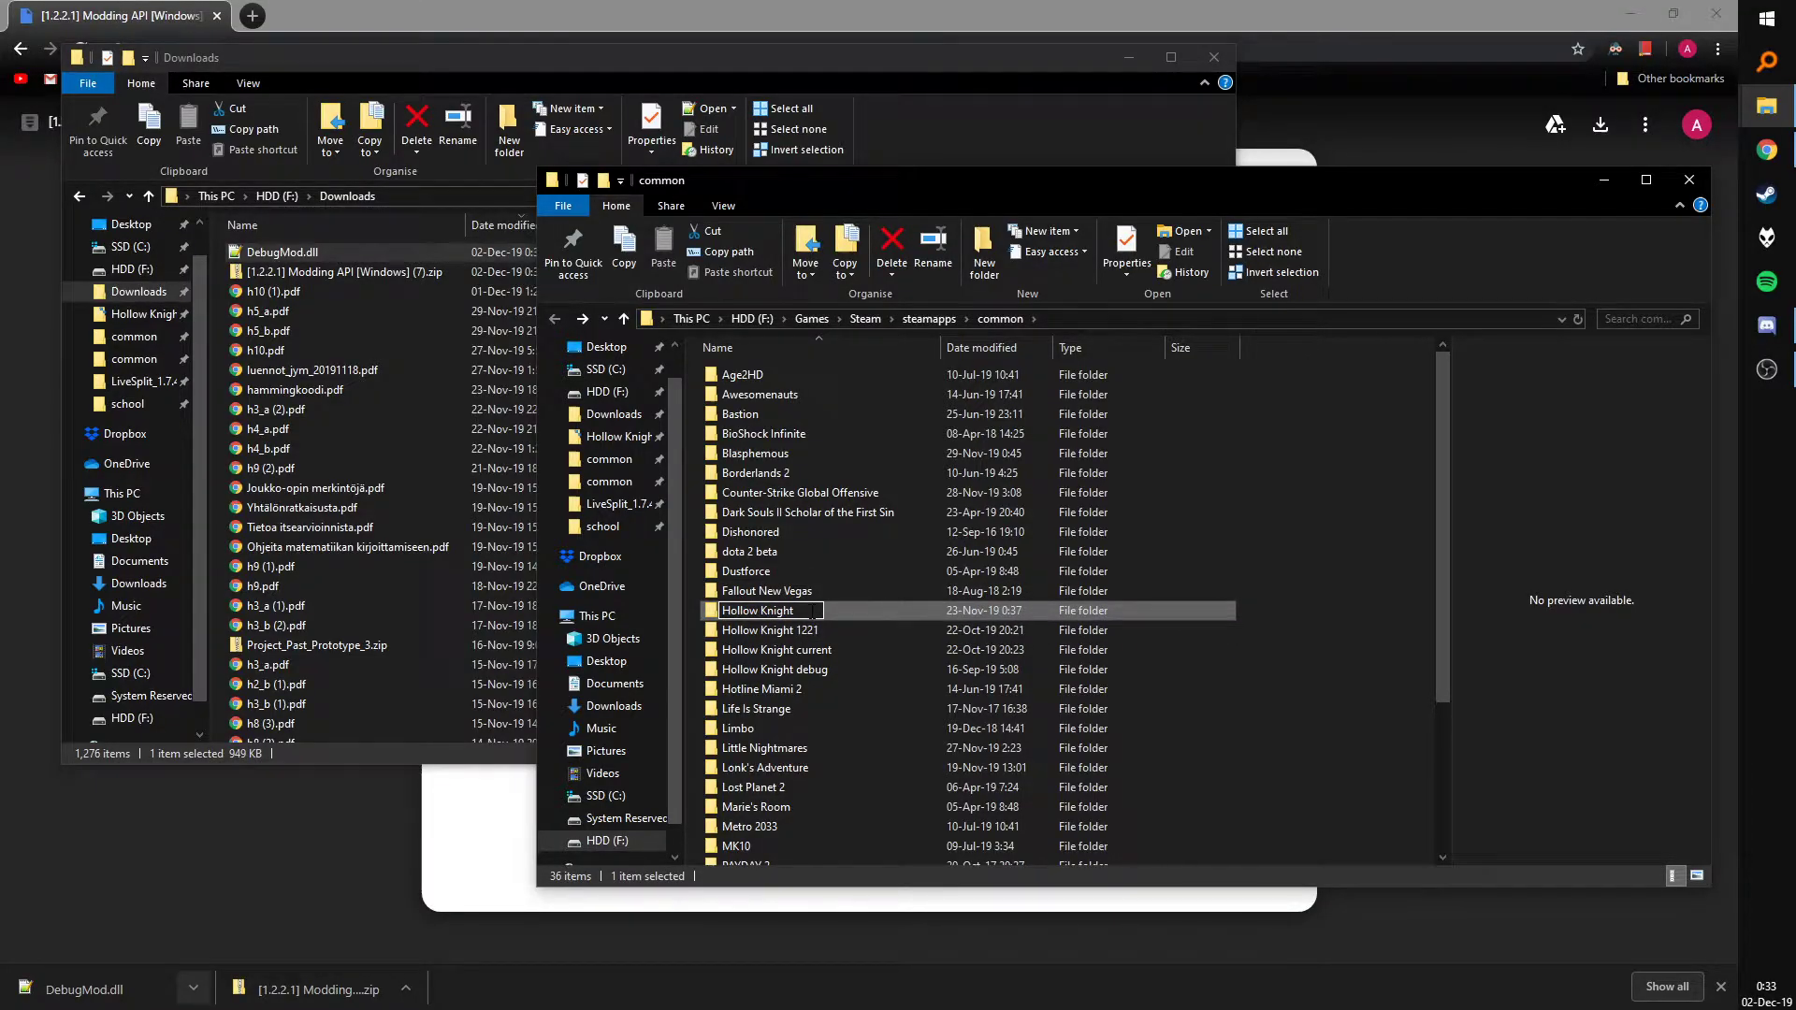
{"action": "key", "text": "Return"}
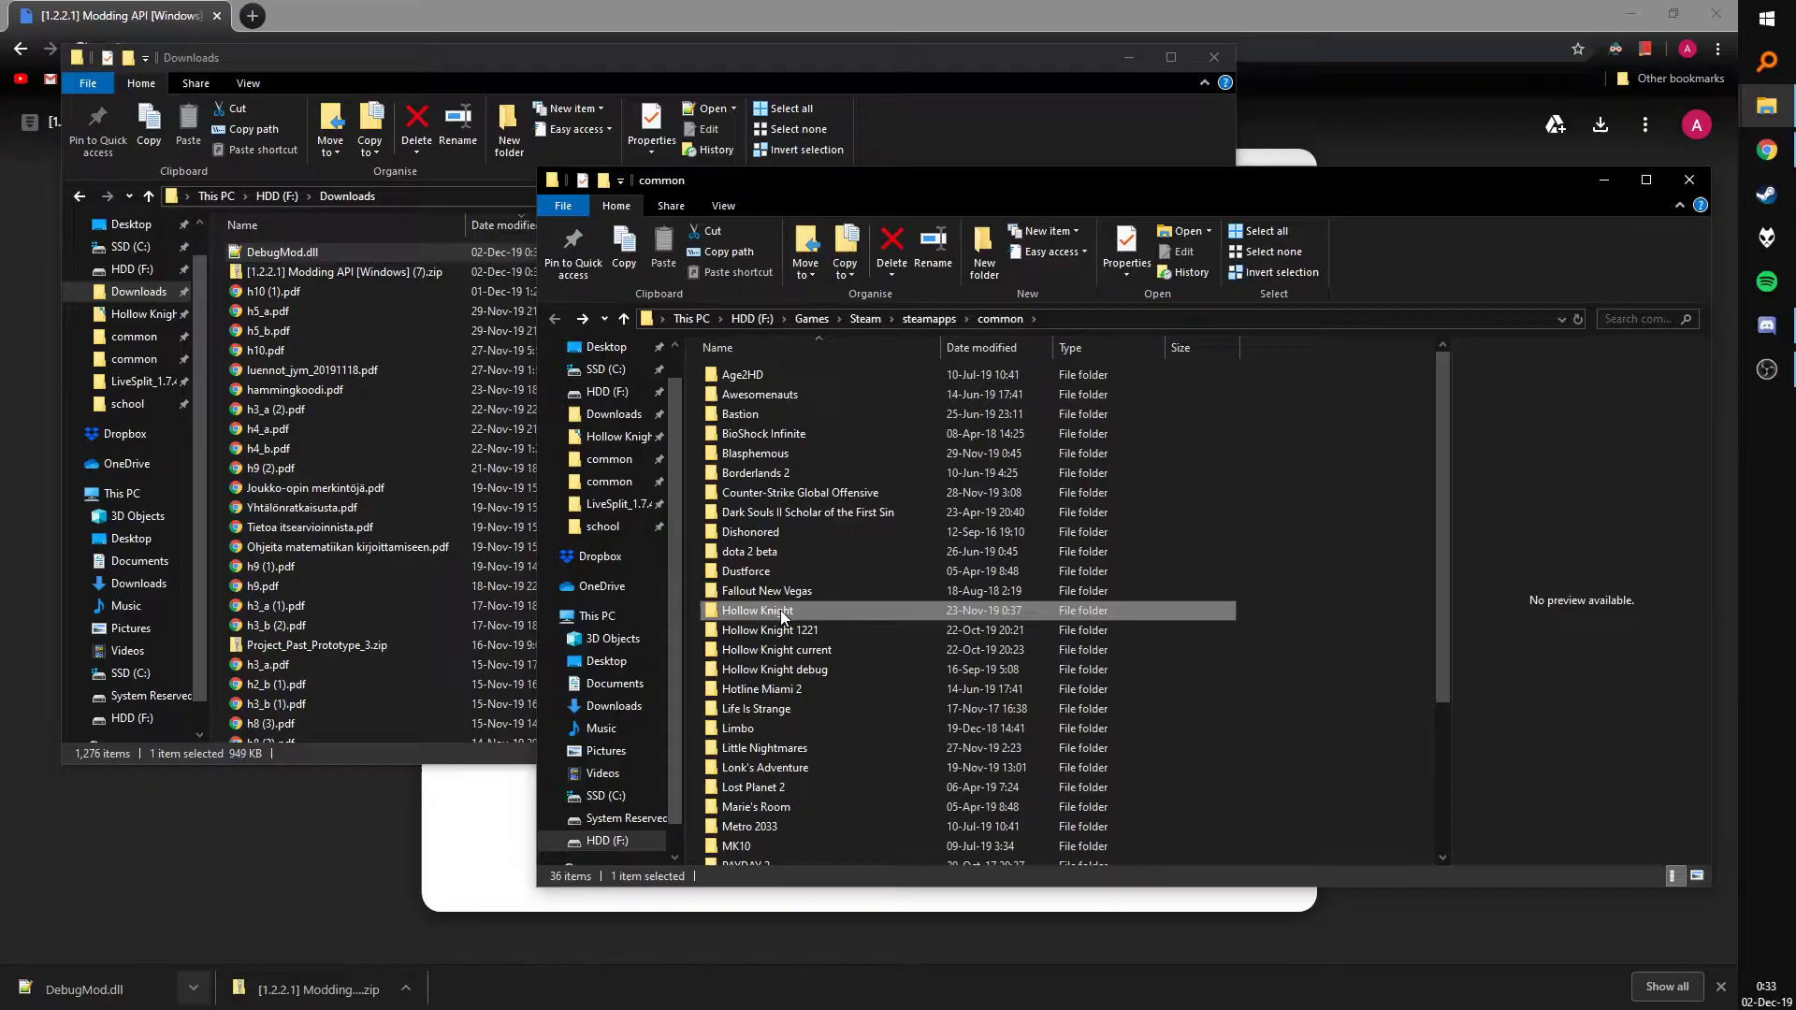
Copy hollow_knight_Data from the Modding API zip into the new Hollow Knight folder, replacing the existing Assembly-CSharp.dll
{"action": "double_click", "coordinate": [780, 610]}
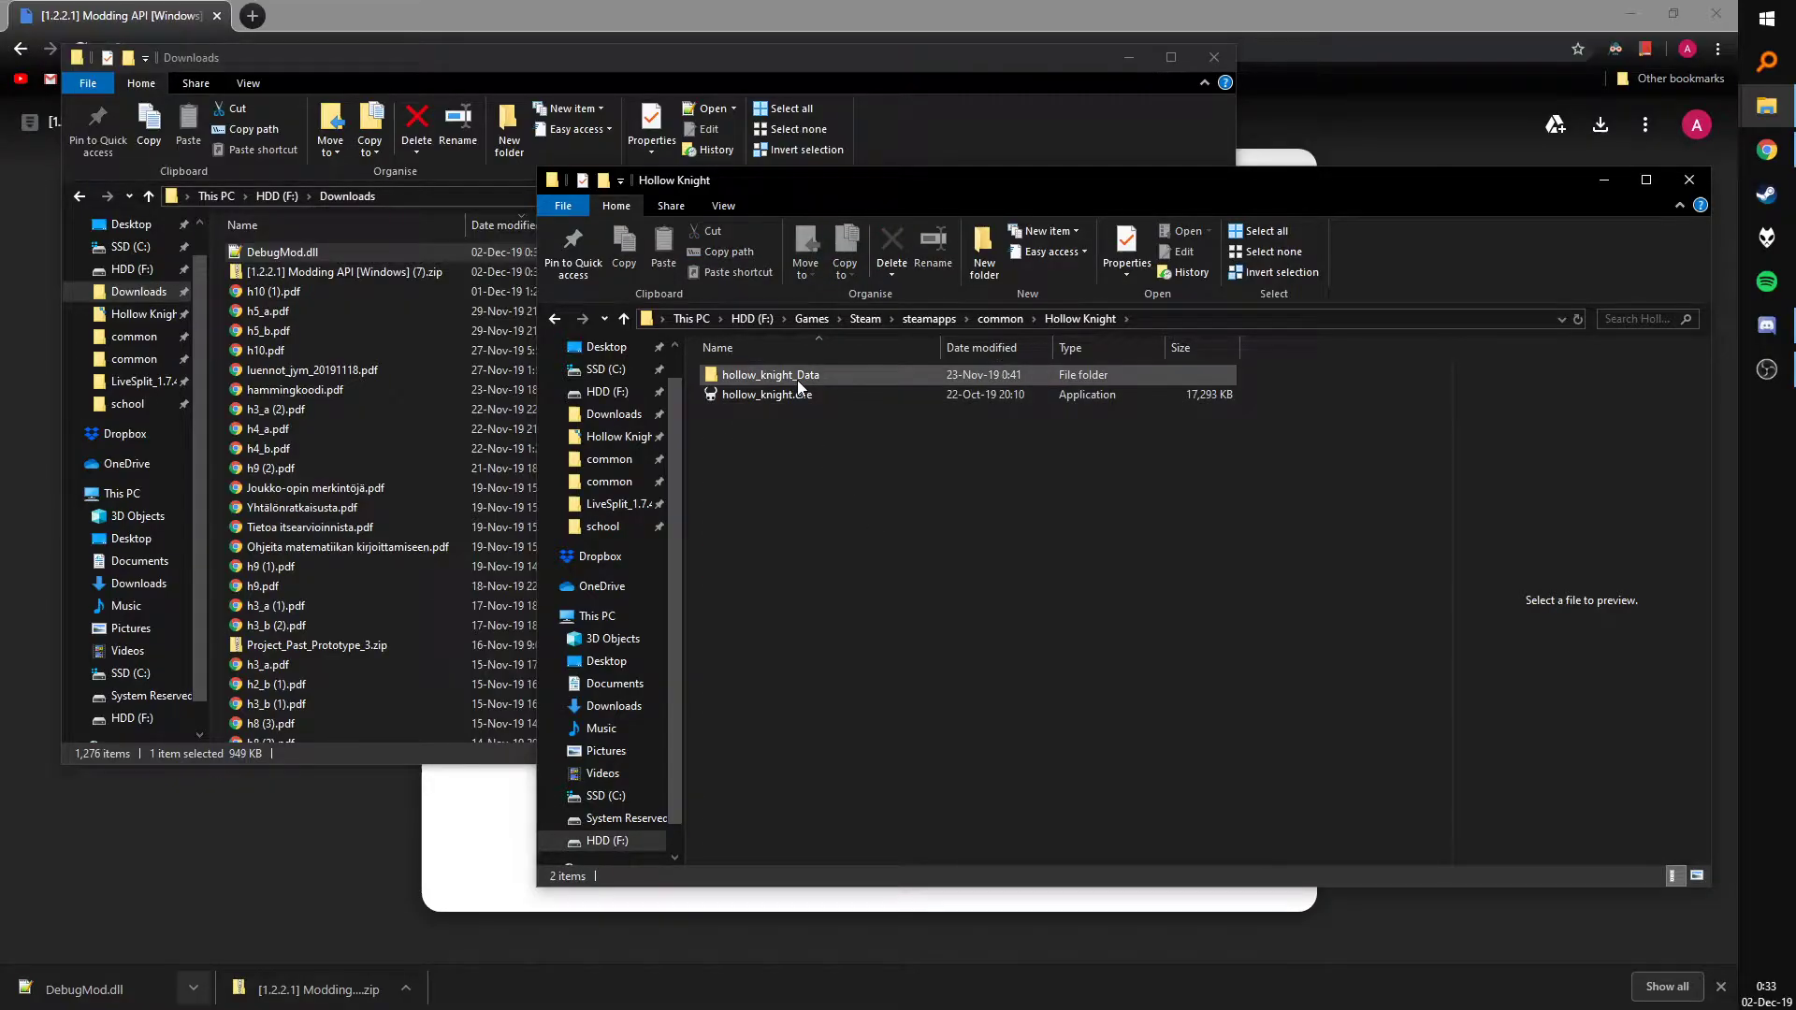
{"action": "double_click", "coordinate": [344, 273]}
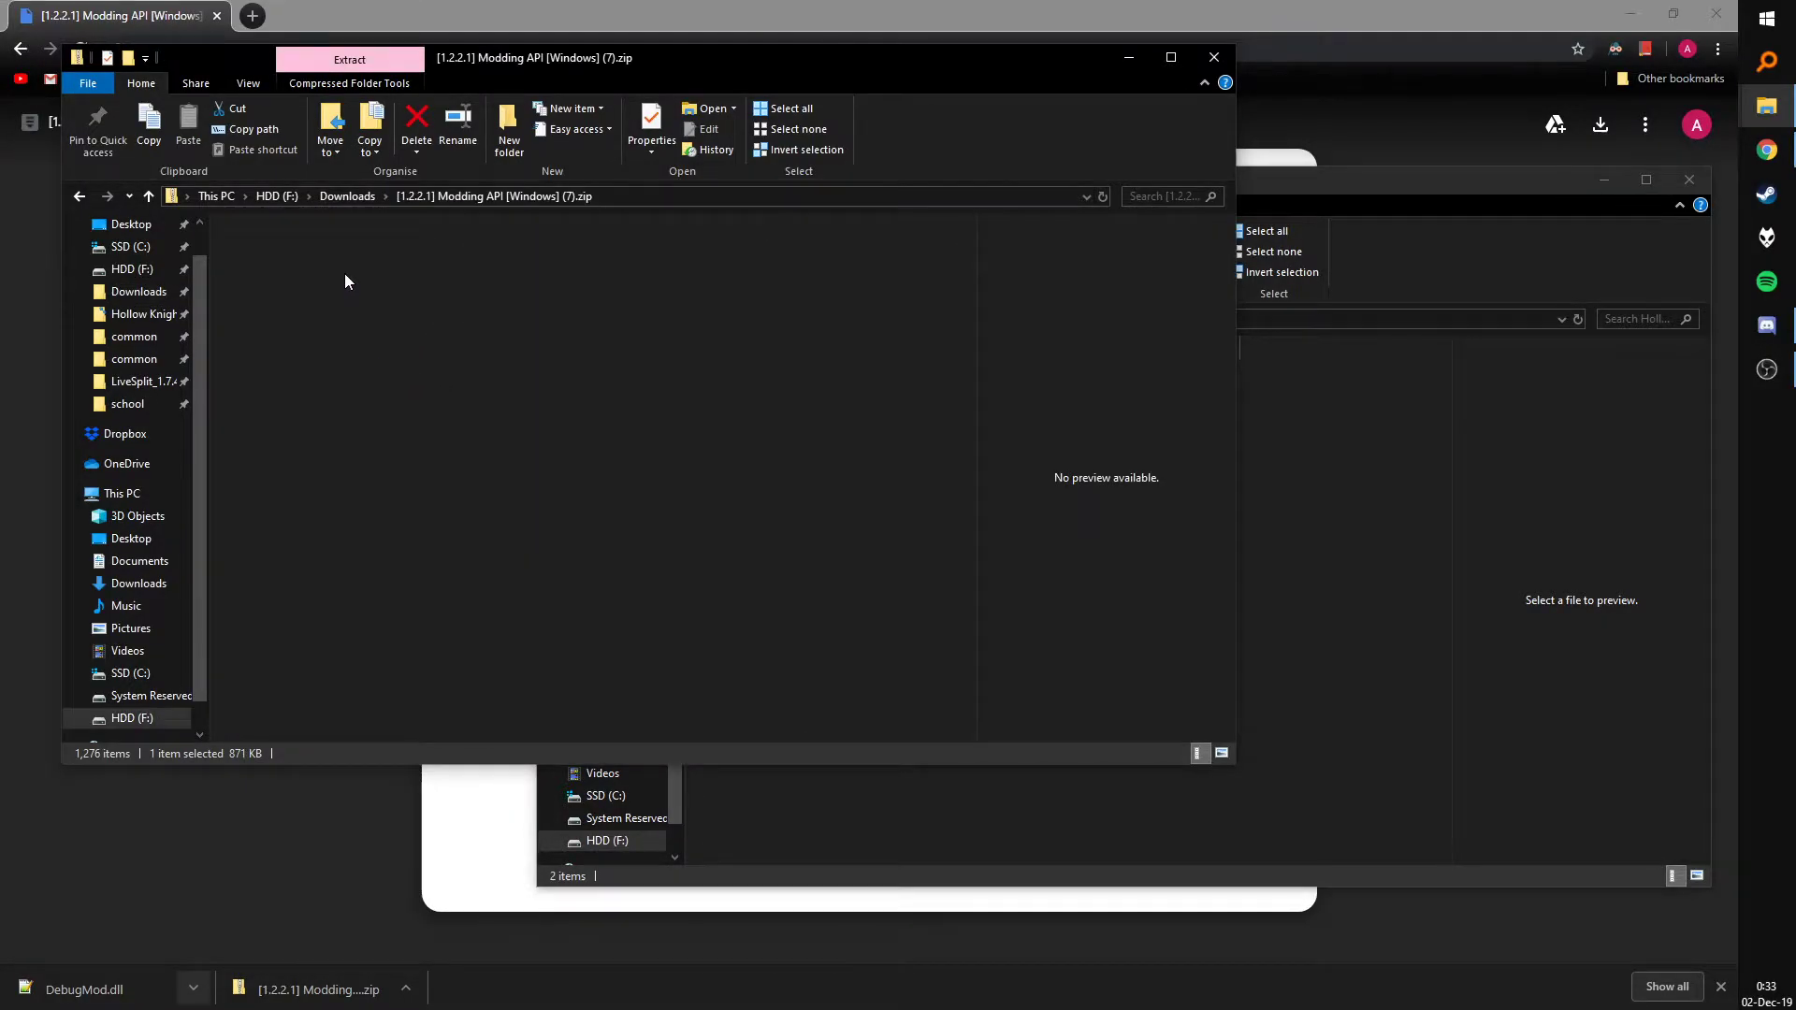
{"action": "left_click_drag", "start_coordinate": [366, 347], "coordinate": [1276, 657]}
{"action": "left_click", "coordinate": [316, 254]}
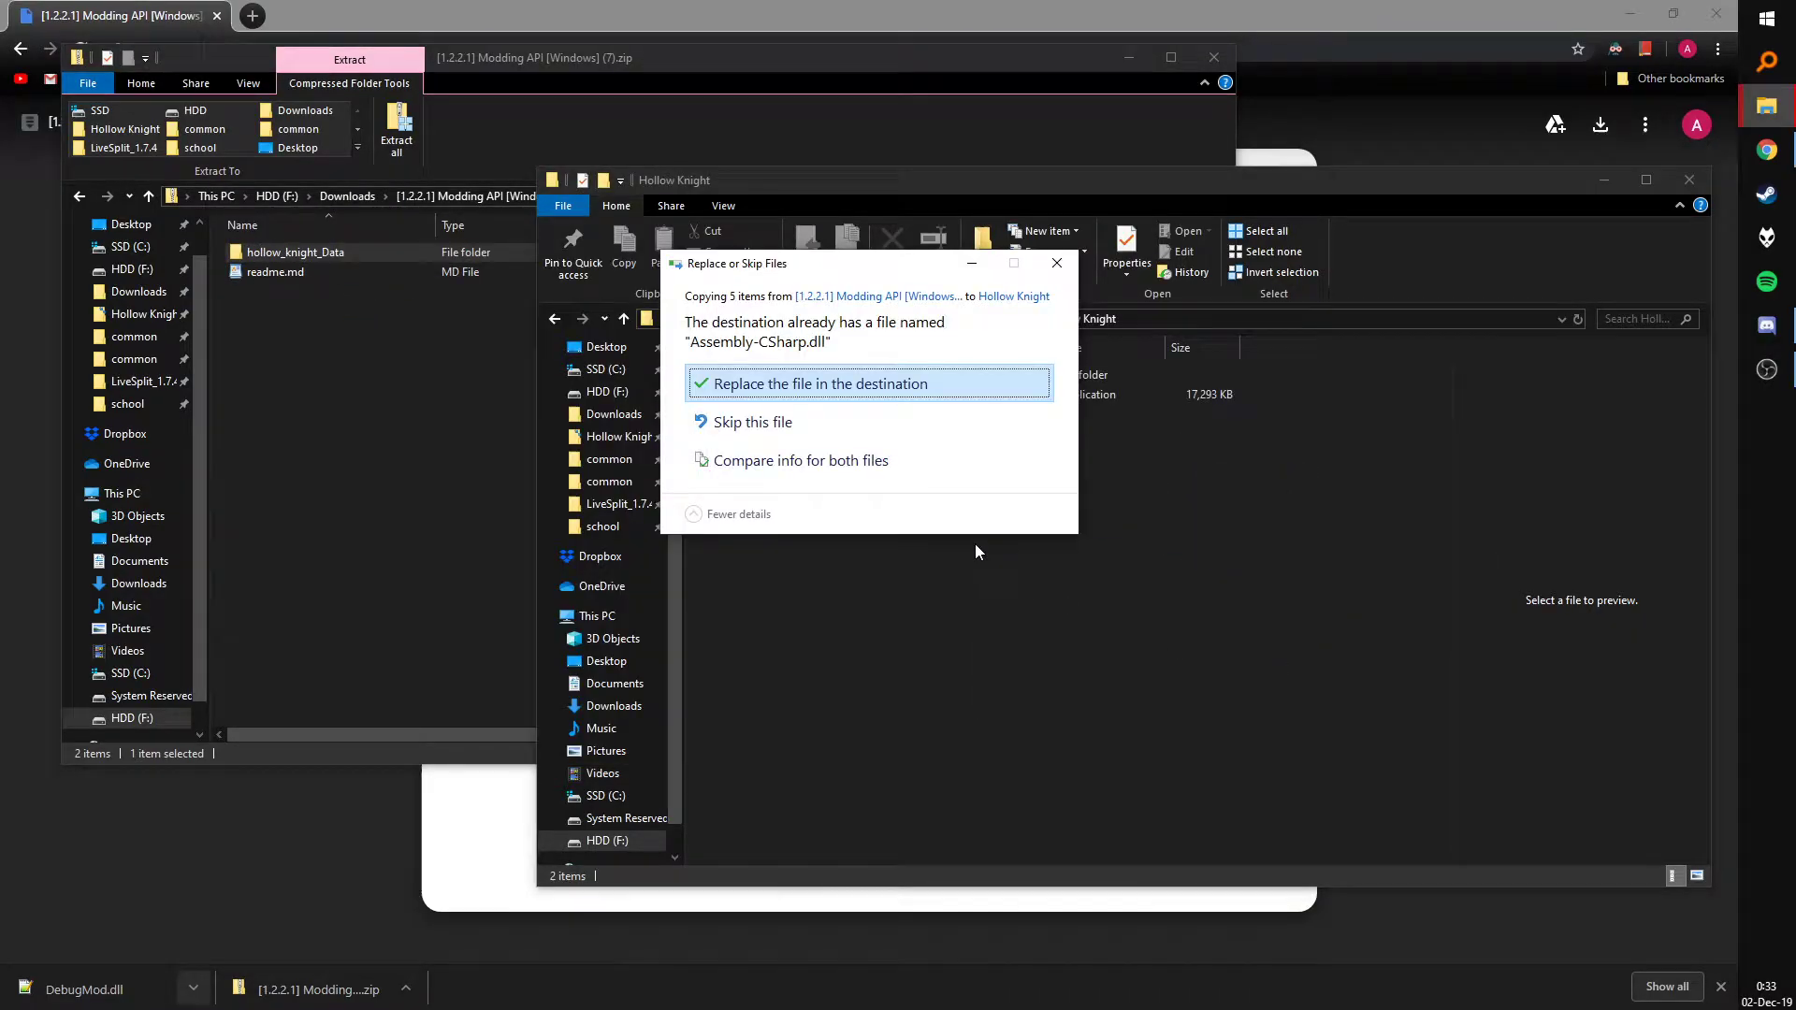
{"action": "left_click", "coordinate": [795, 382]}
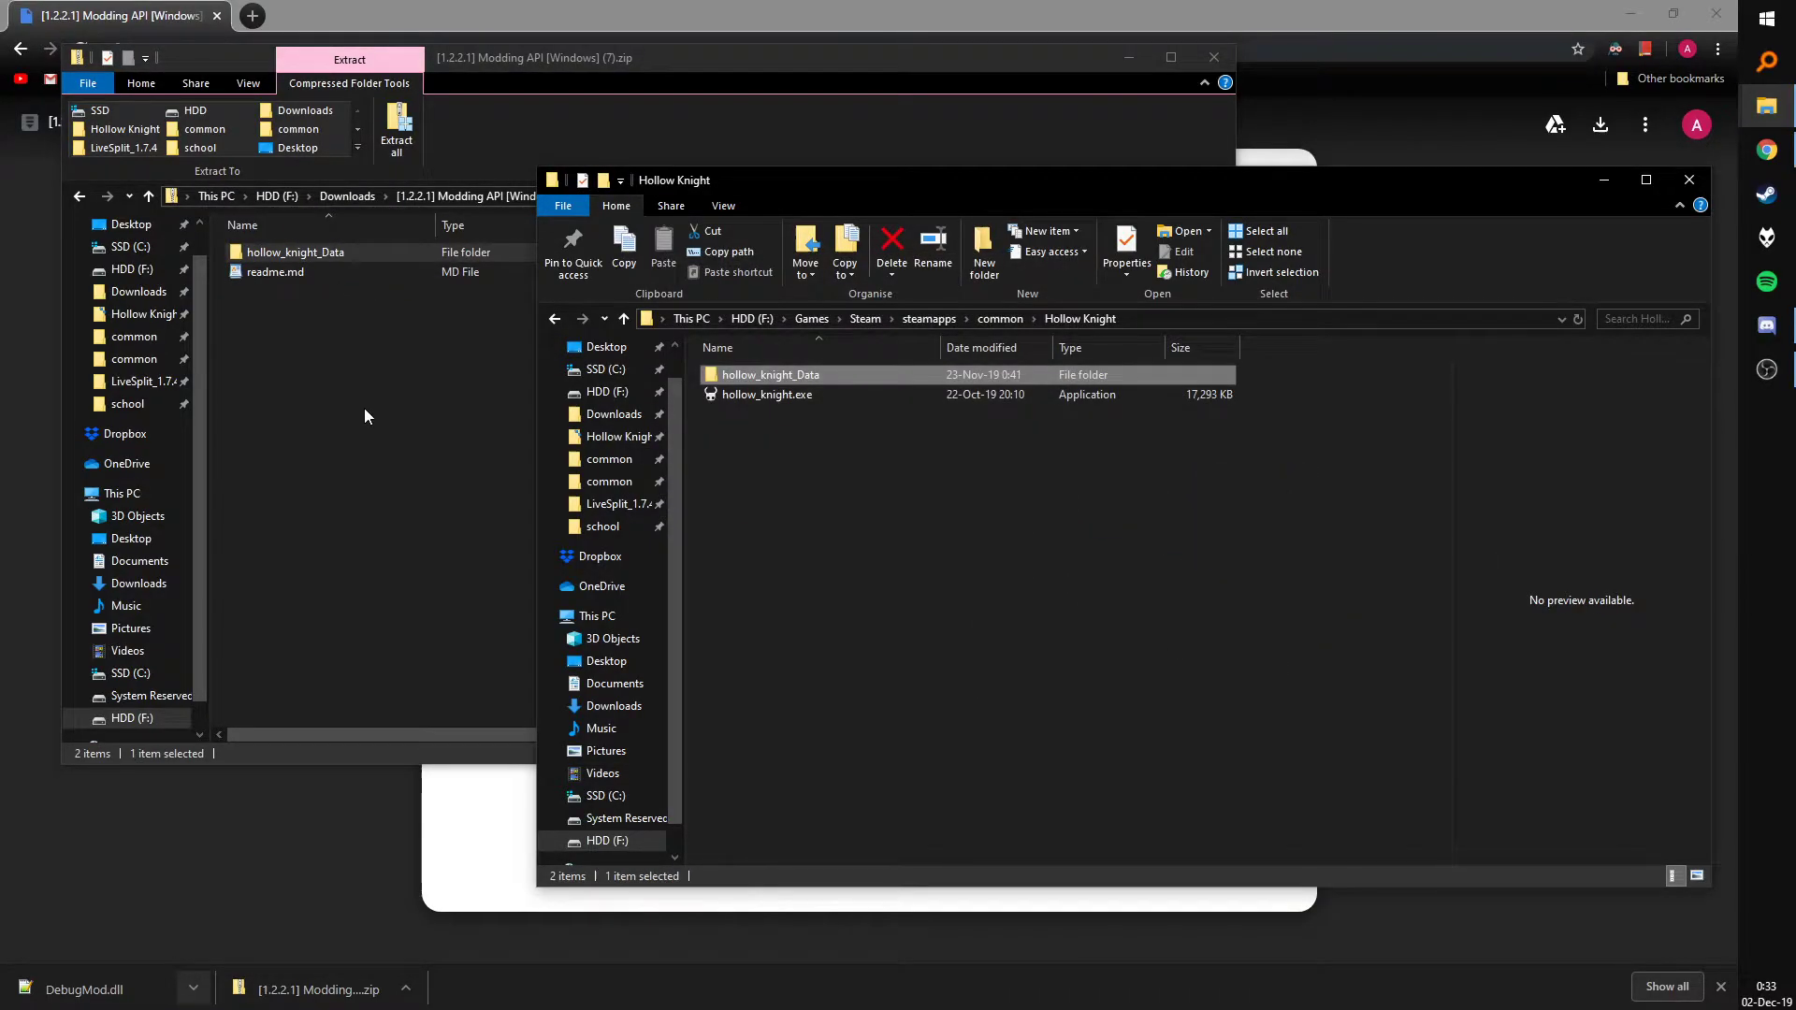
Move DebugMod.dll from Downloads into the game's hollow_knight_Data\Managed\Mods folder
{"action": "left_click", "coordinate": [363, 407]}
{"action": "left_click", "coordinate": [81, 197]}
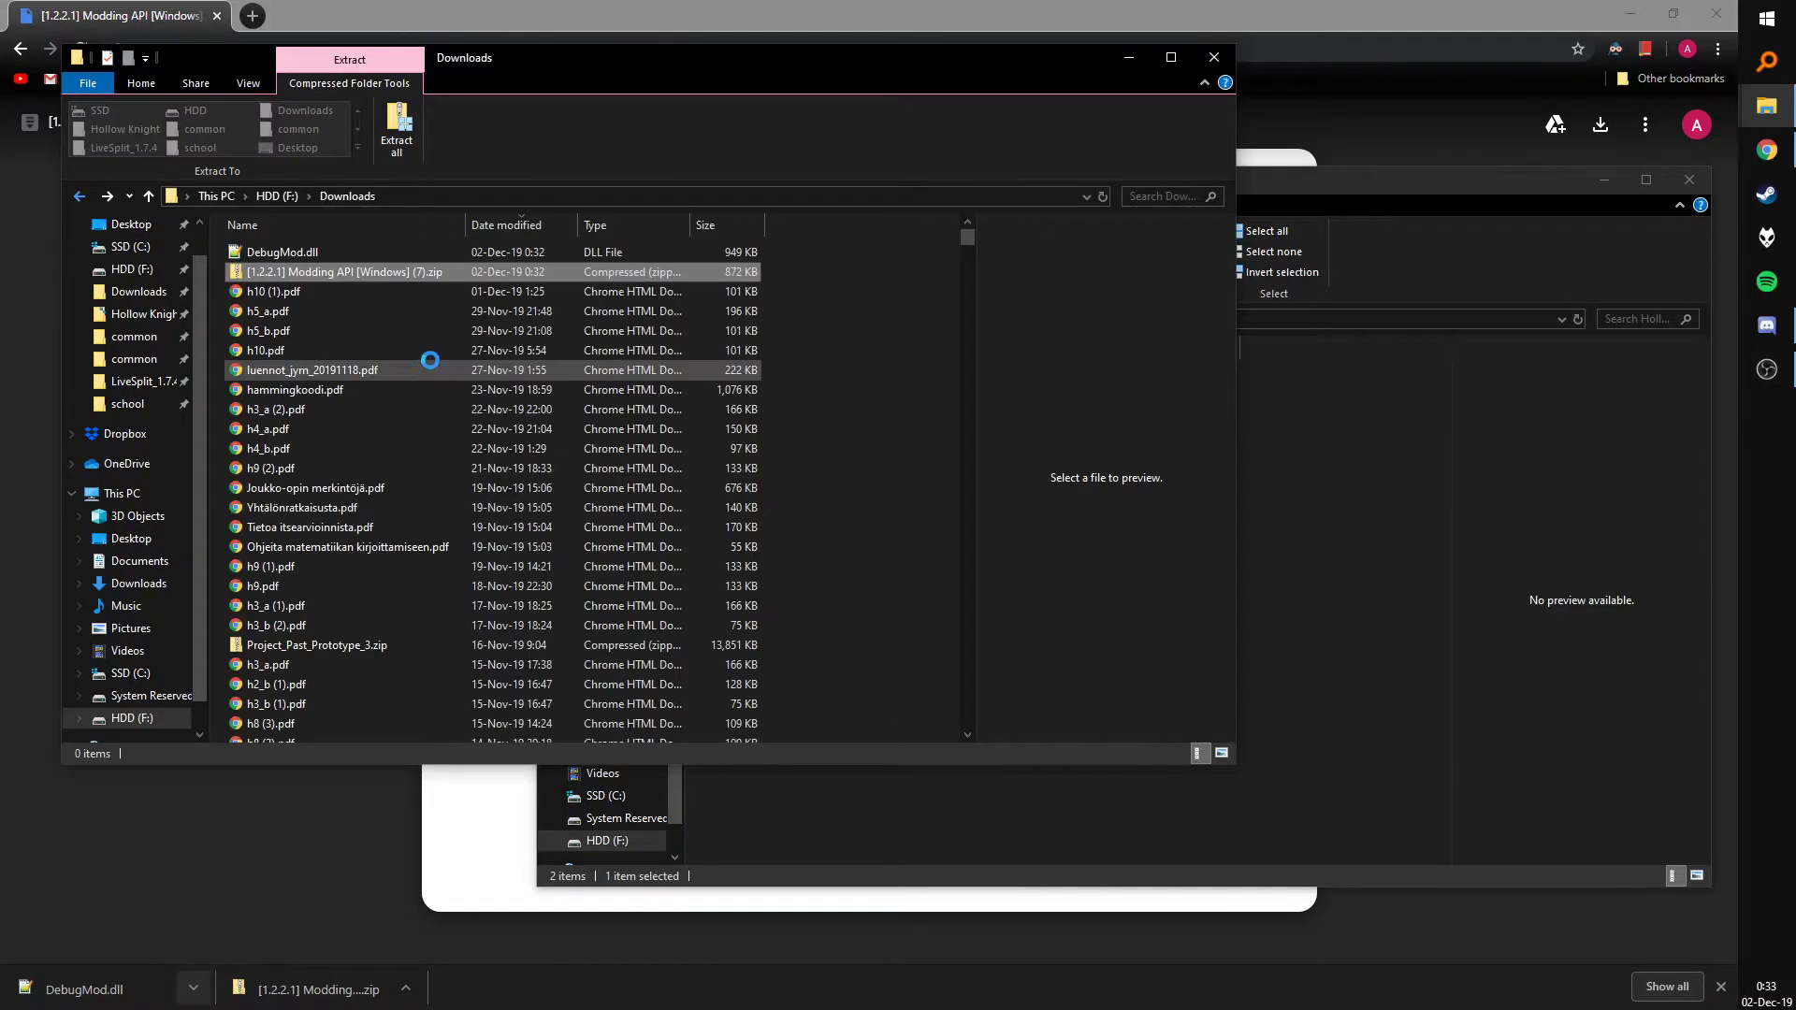
{"action": "left_click", "coordinate": [1371, 497]}
{"action": "double_click", "coordinate": [822, 371]}
{"action": "double_click", "coordinate": [822, 370]}
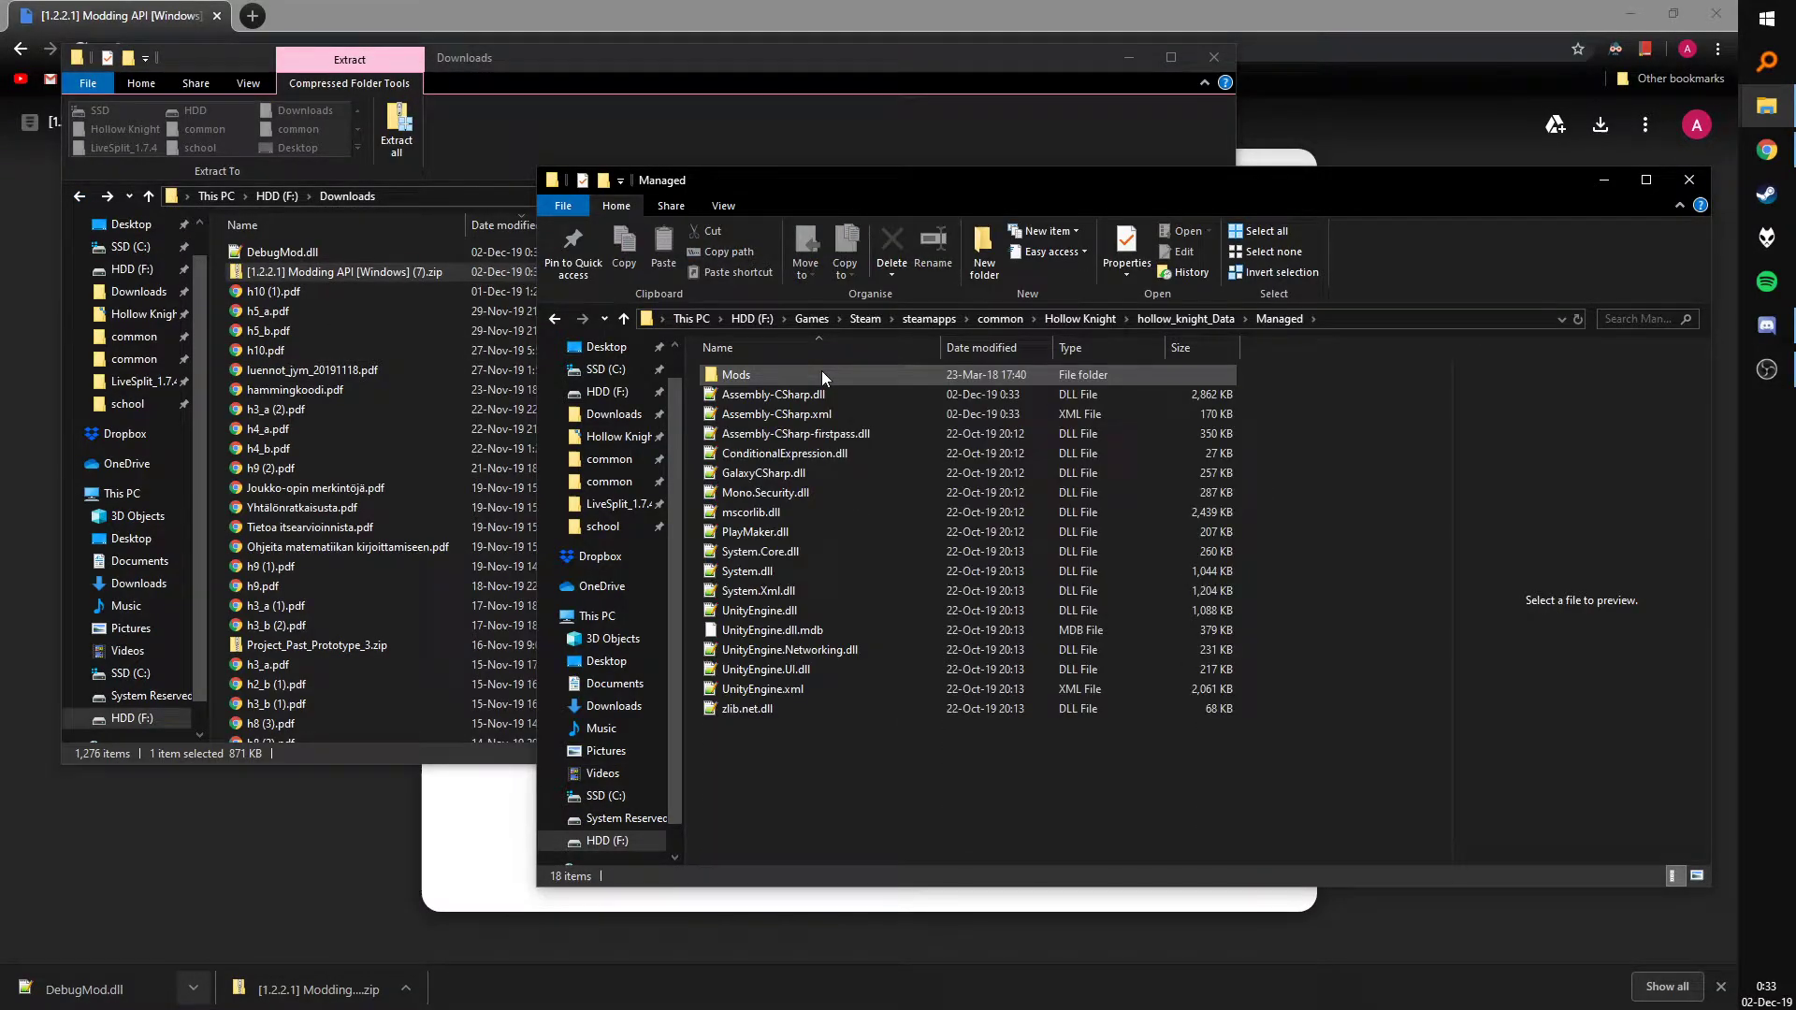
{"action": "double_click", "coordinate": [822, 371]}
{"action": "left_click", "coordinate": [285, 253]}
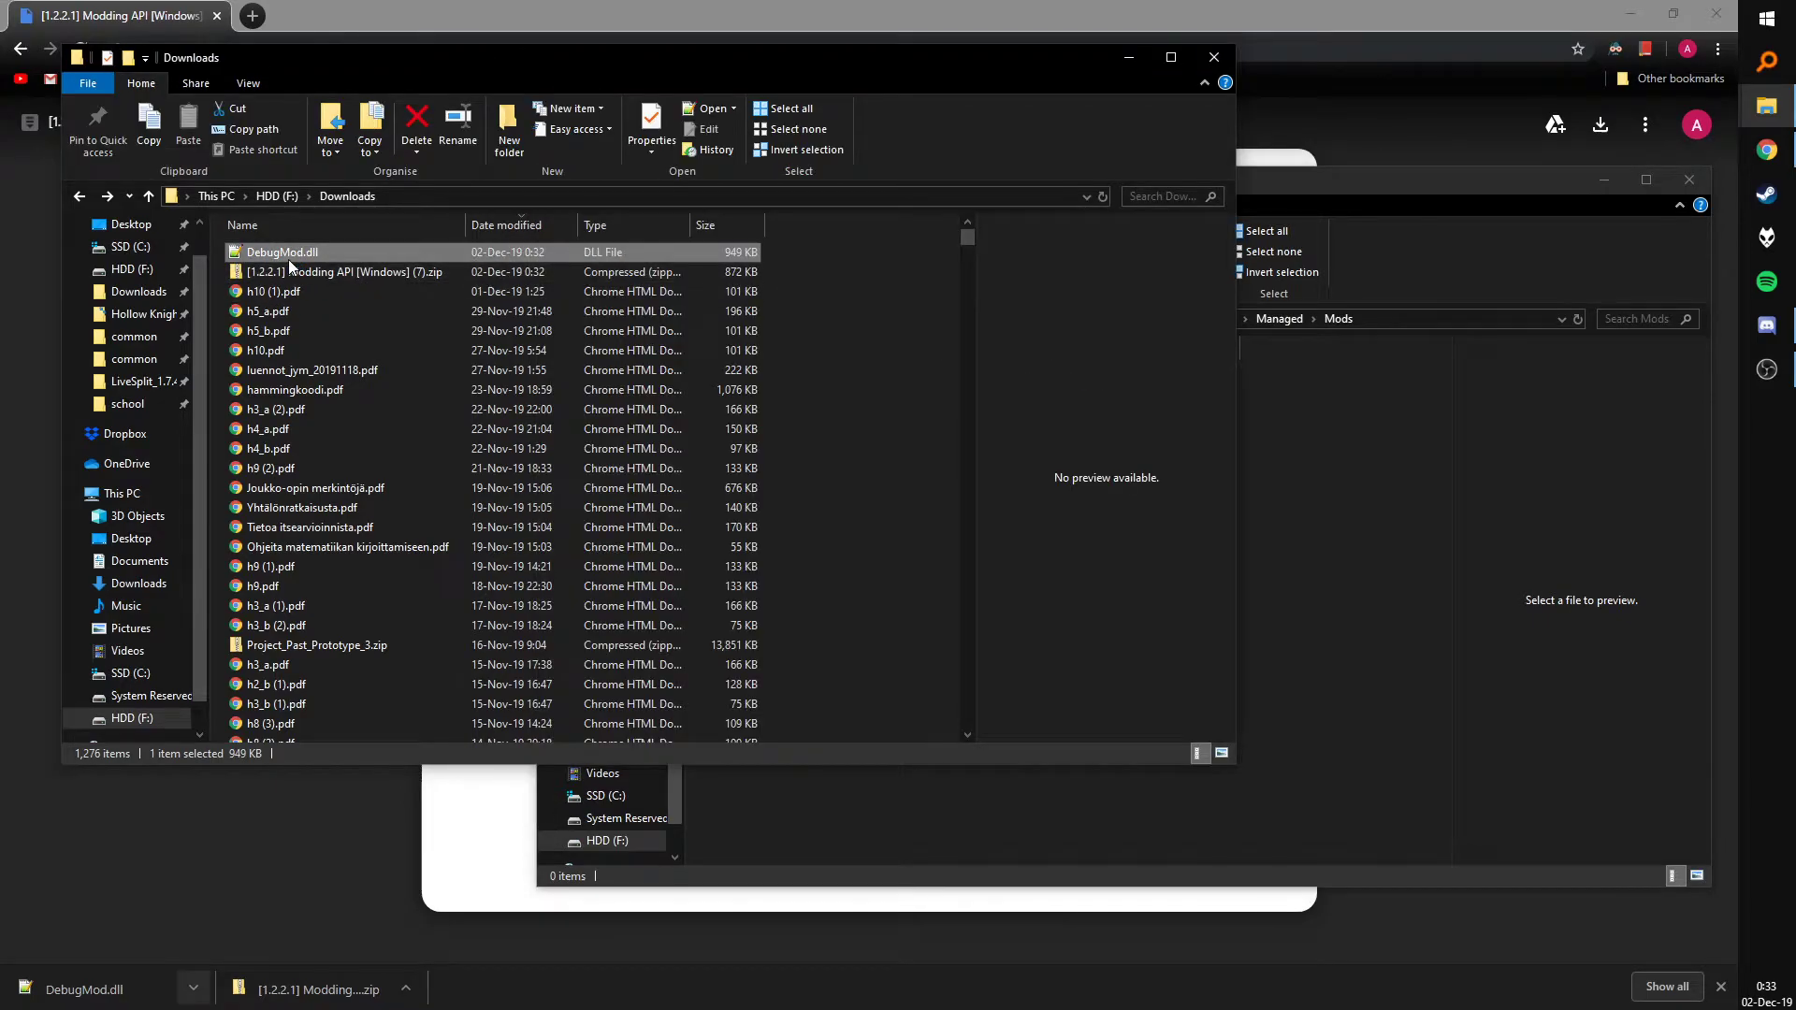
{"action": "left_click_drag", "start_coordinate": [288, 258], "coordinate": [1349, 627]}
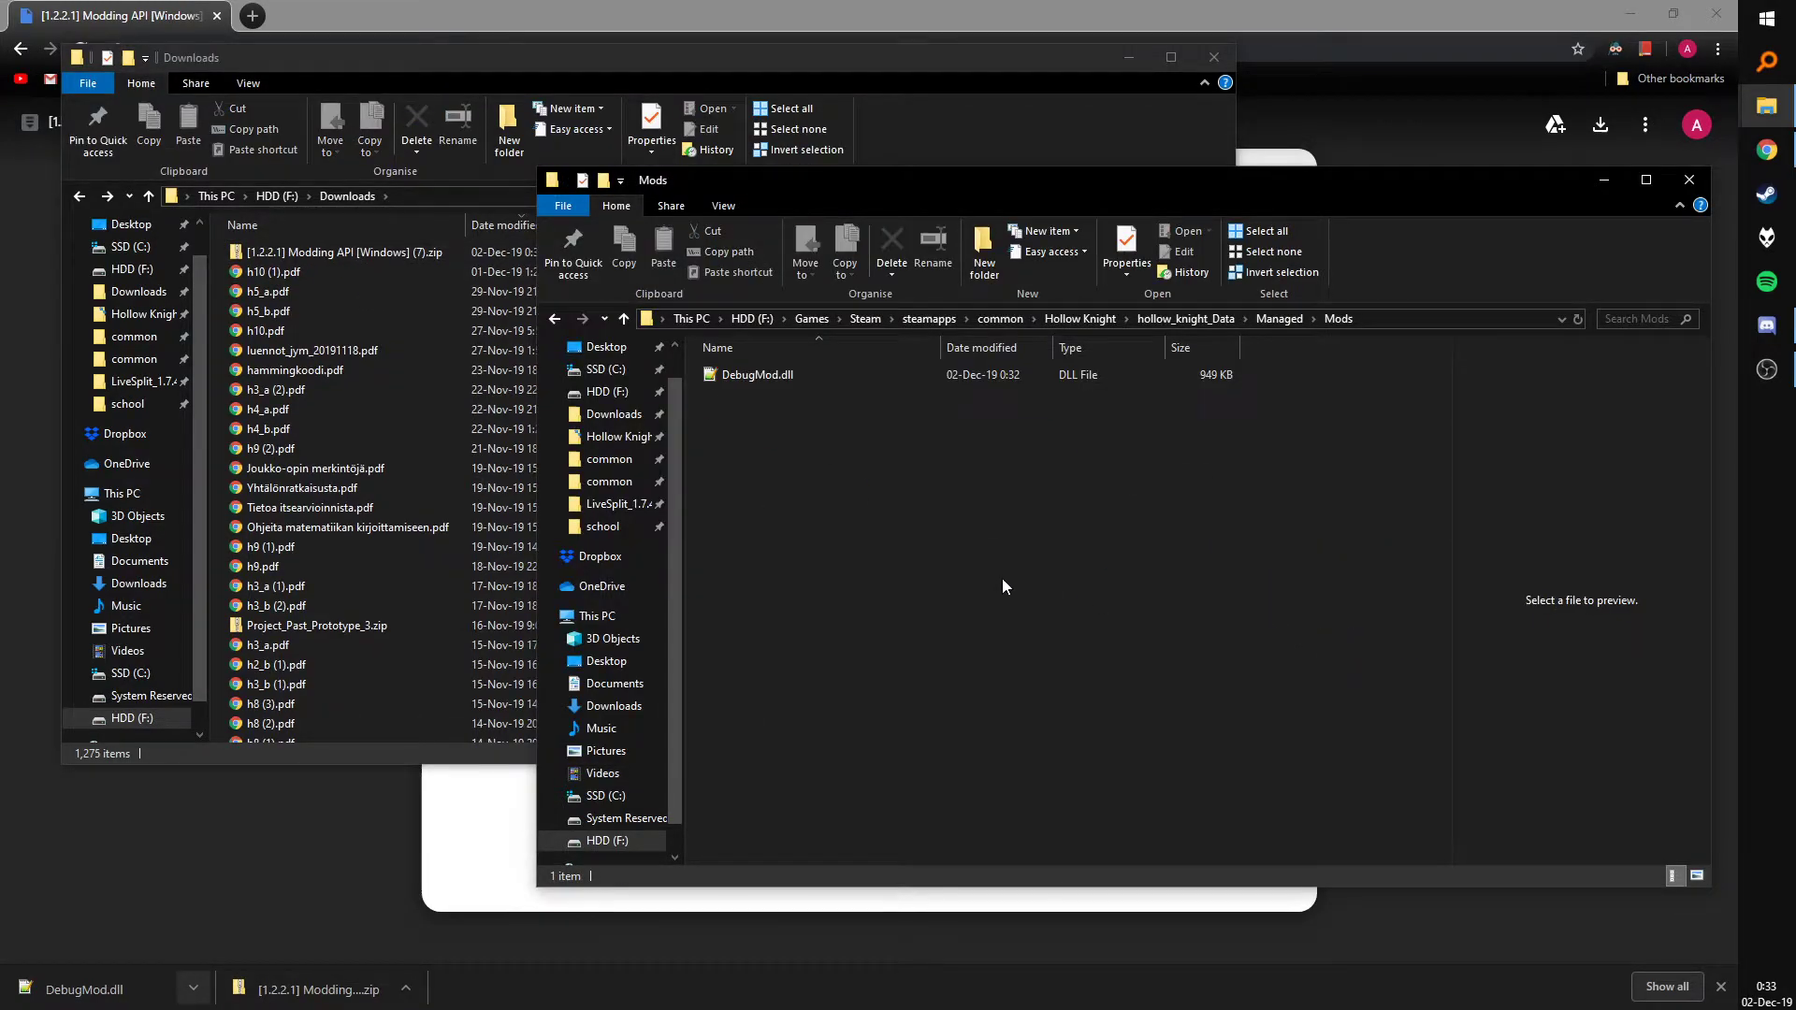
Launch Hollow Knight through Steam and load the save in slot 4
{"action": "right_click", "coordinate": [1765, 193]}
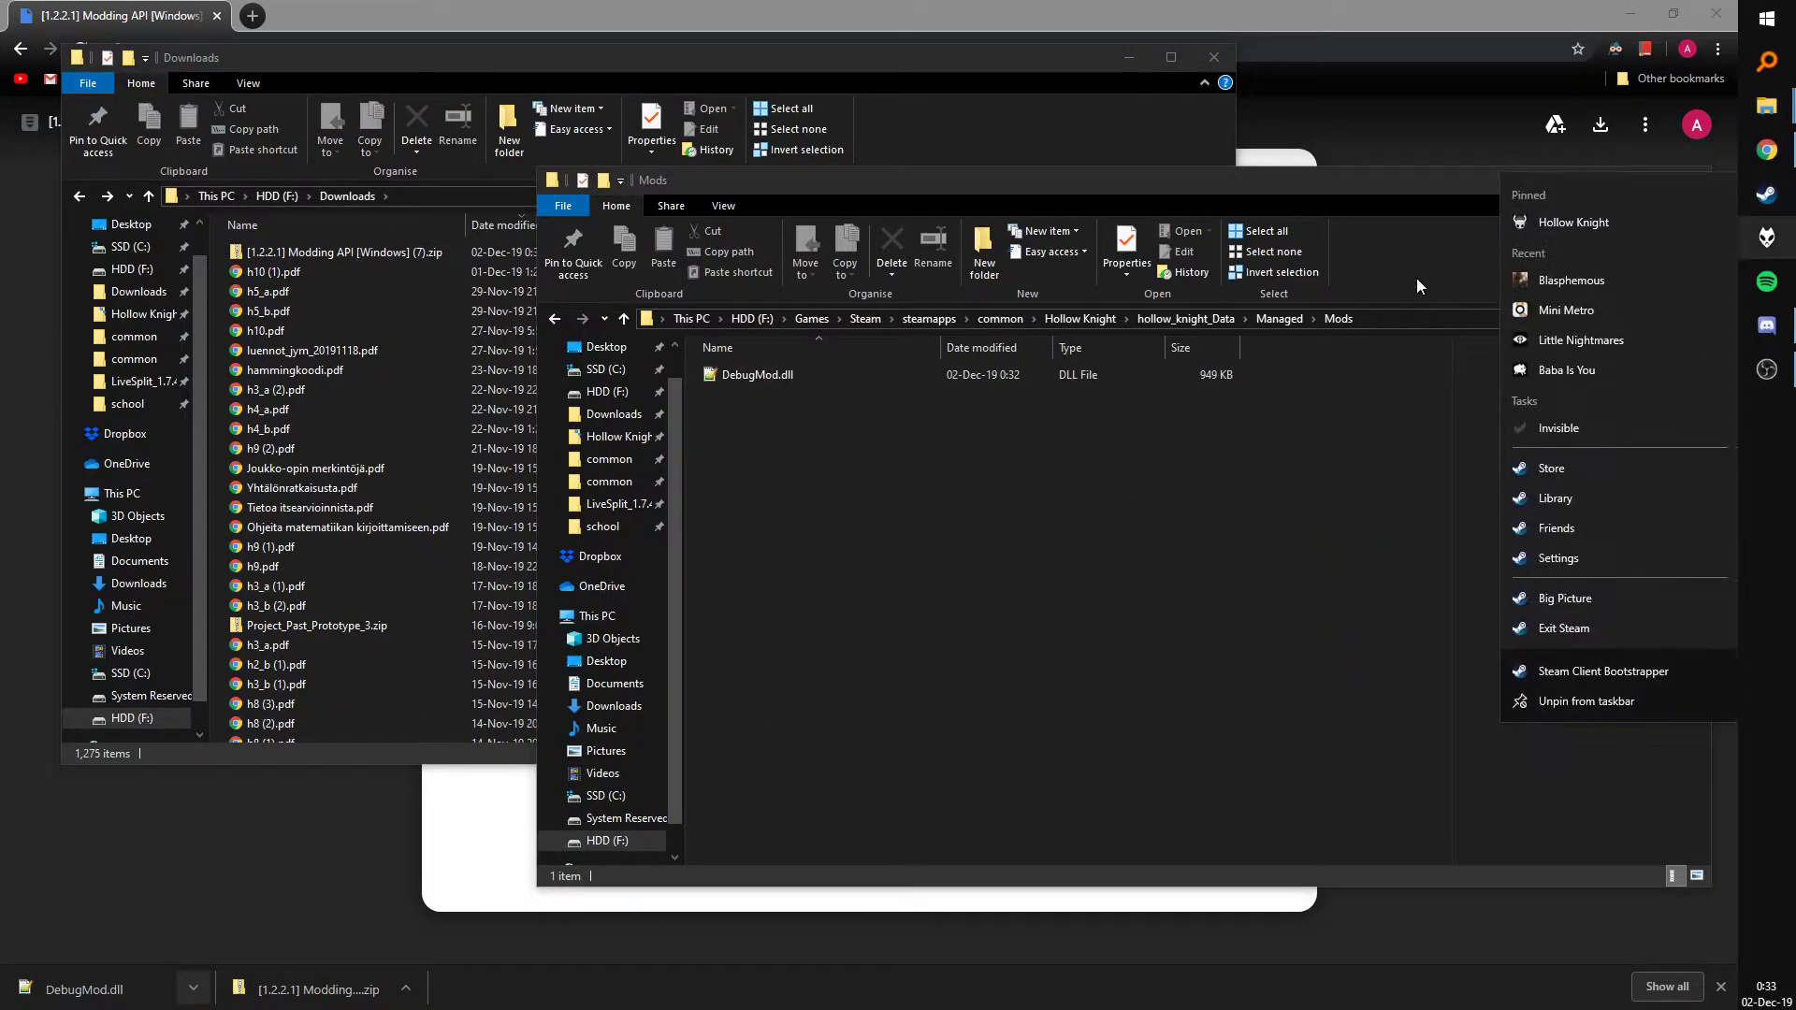
{"action": "left_click", "coordinate": [1577, 232]}
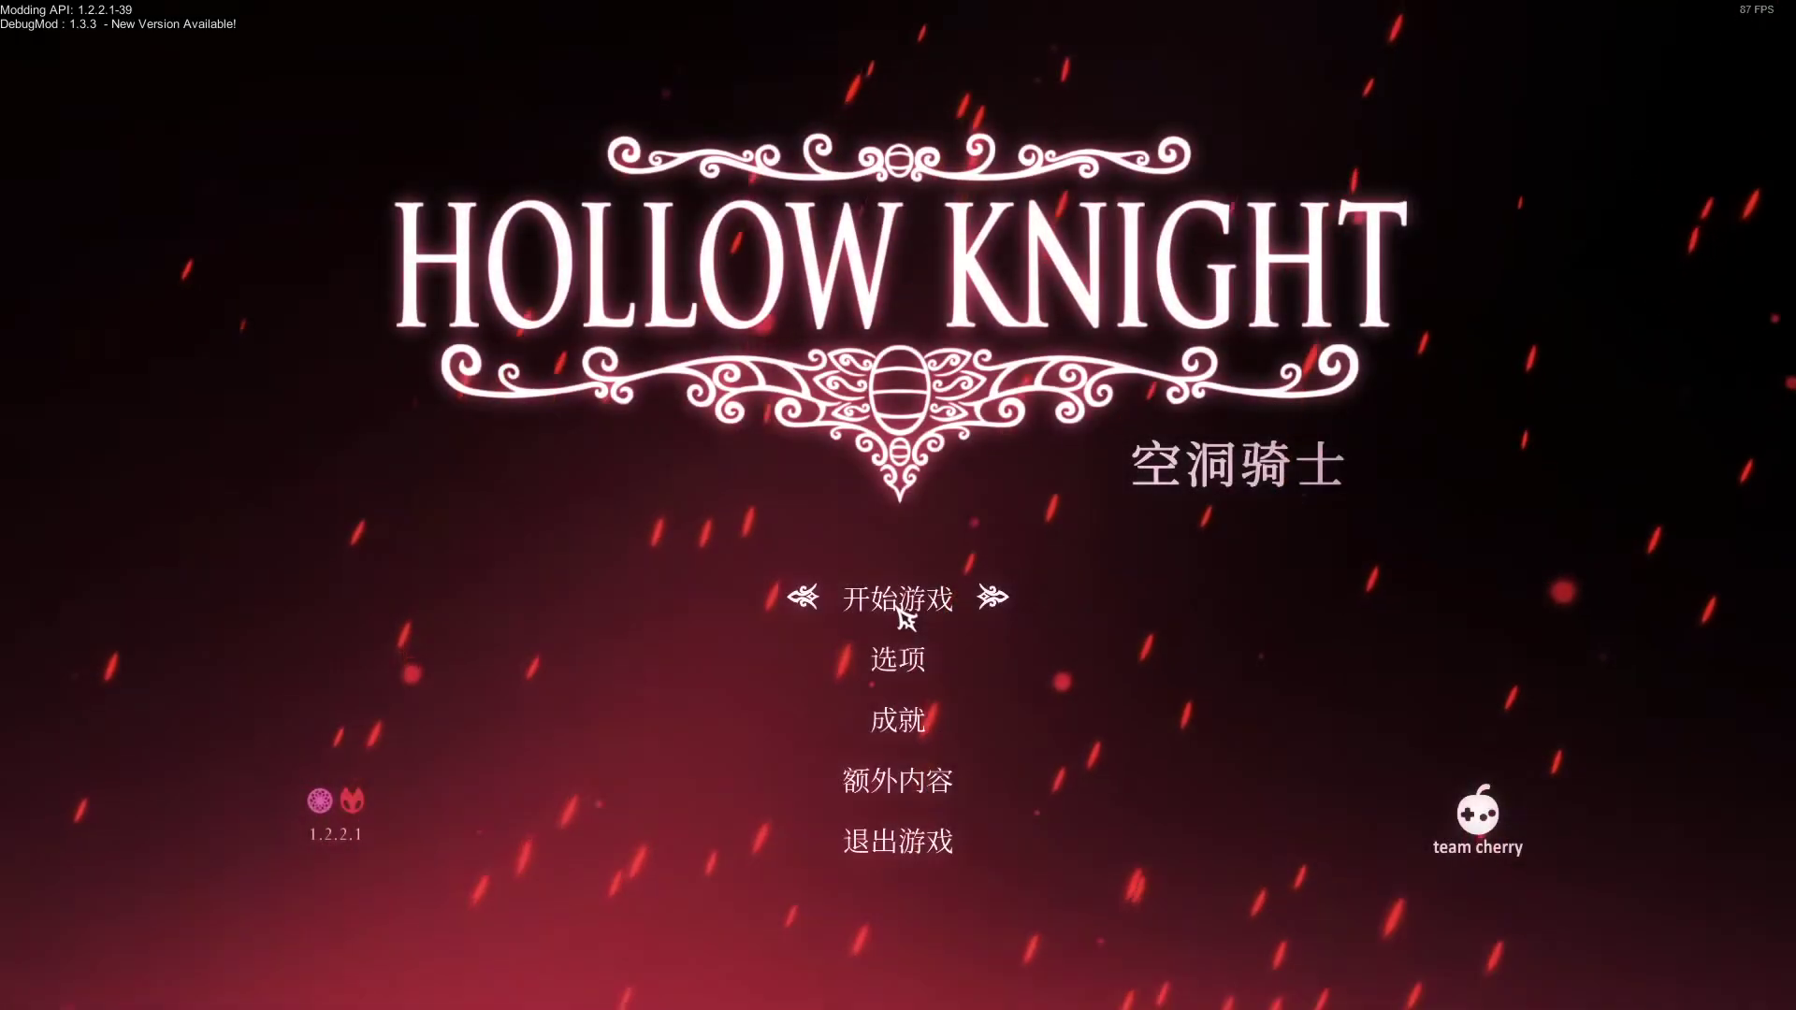
{"action": "left_click", "coordinate": [880, 606]}
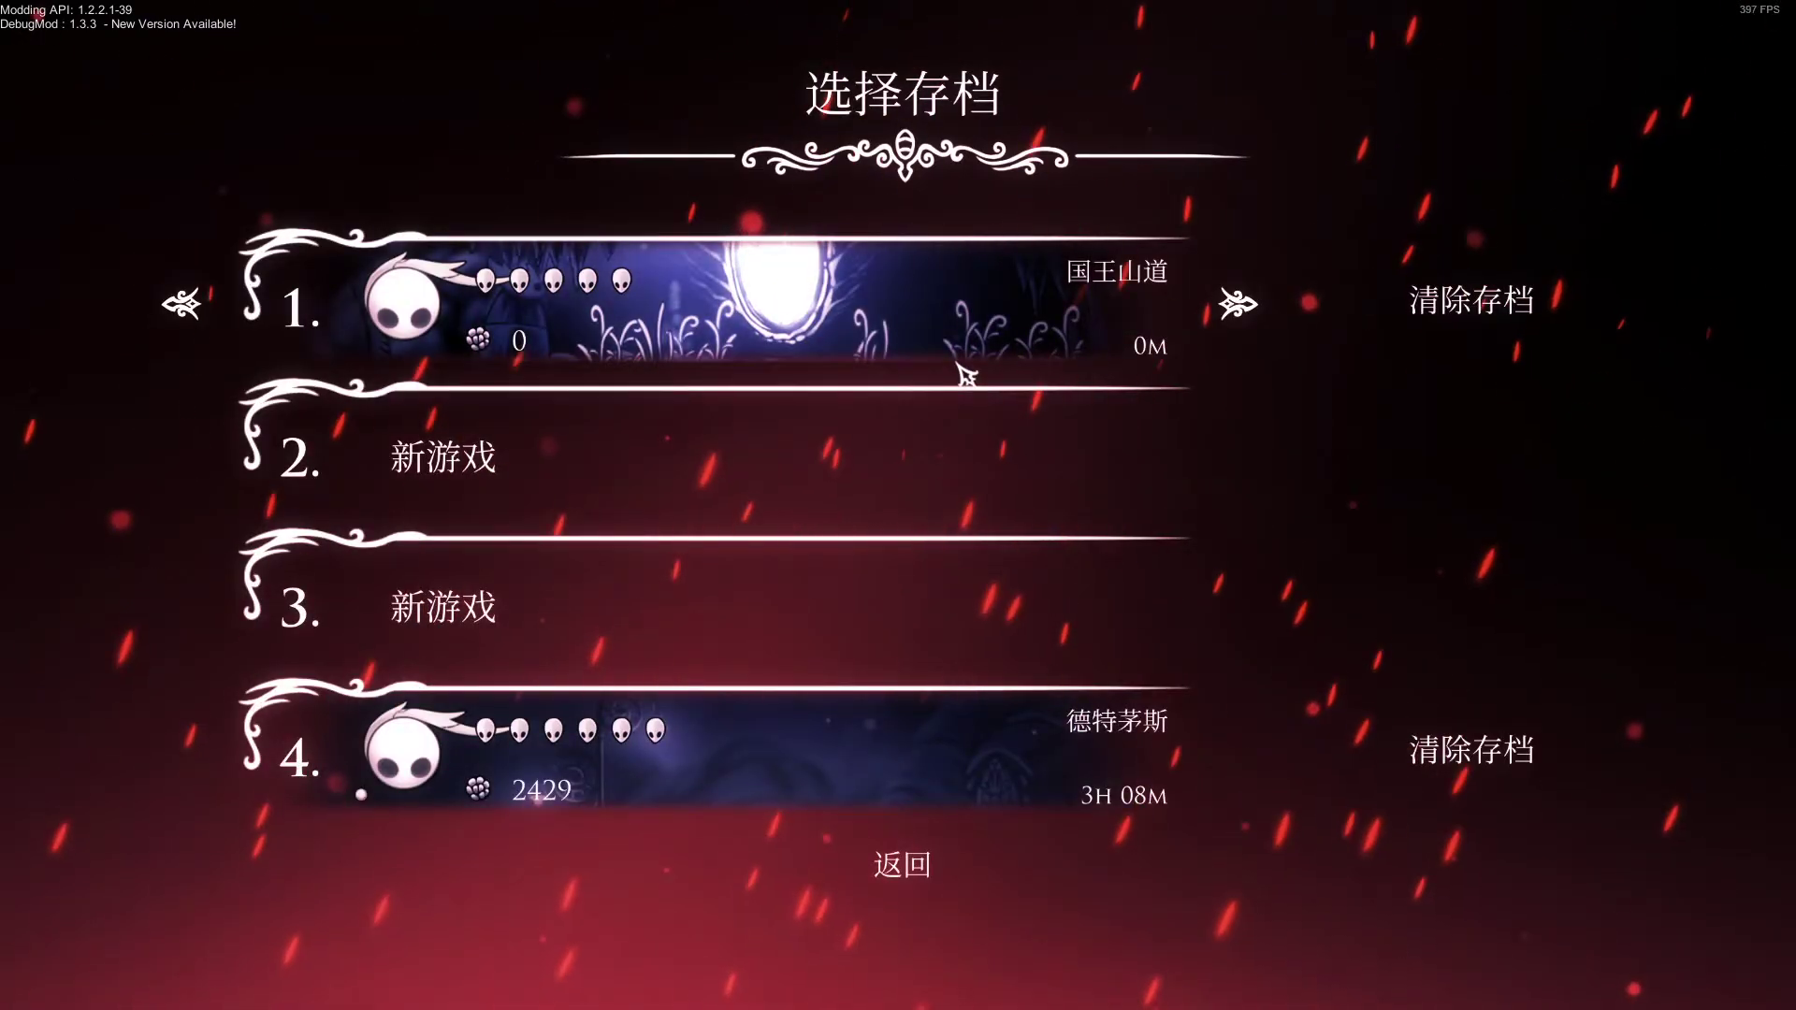
{"action": "left_click", "coordinate": [833, 761]}
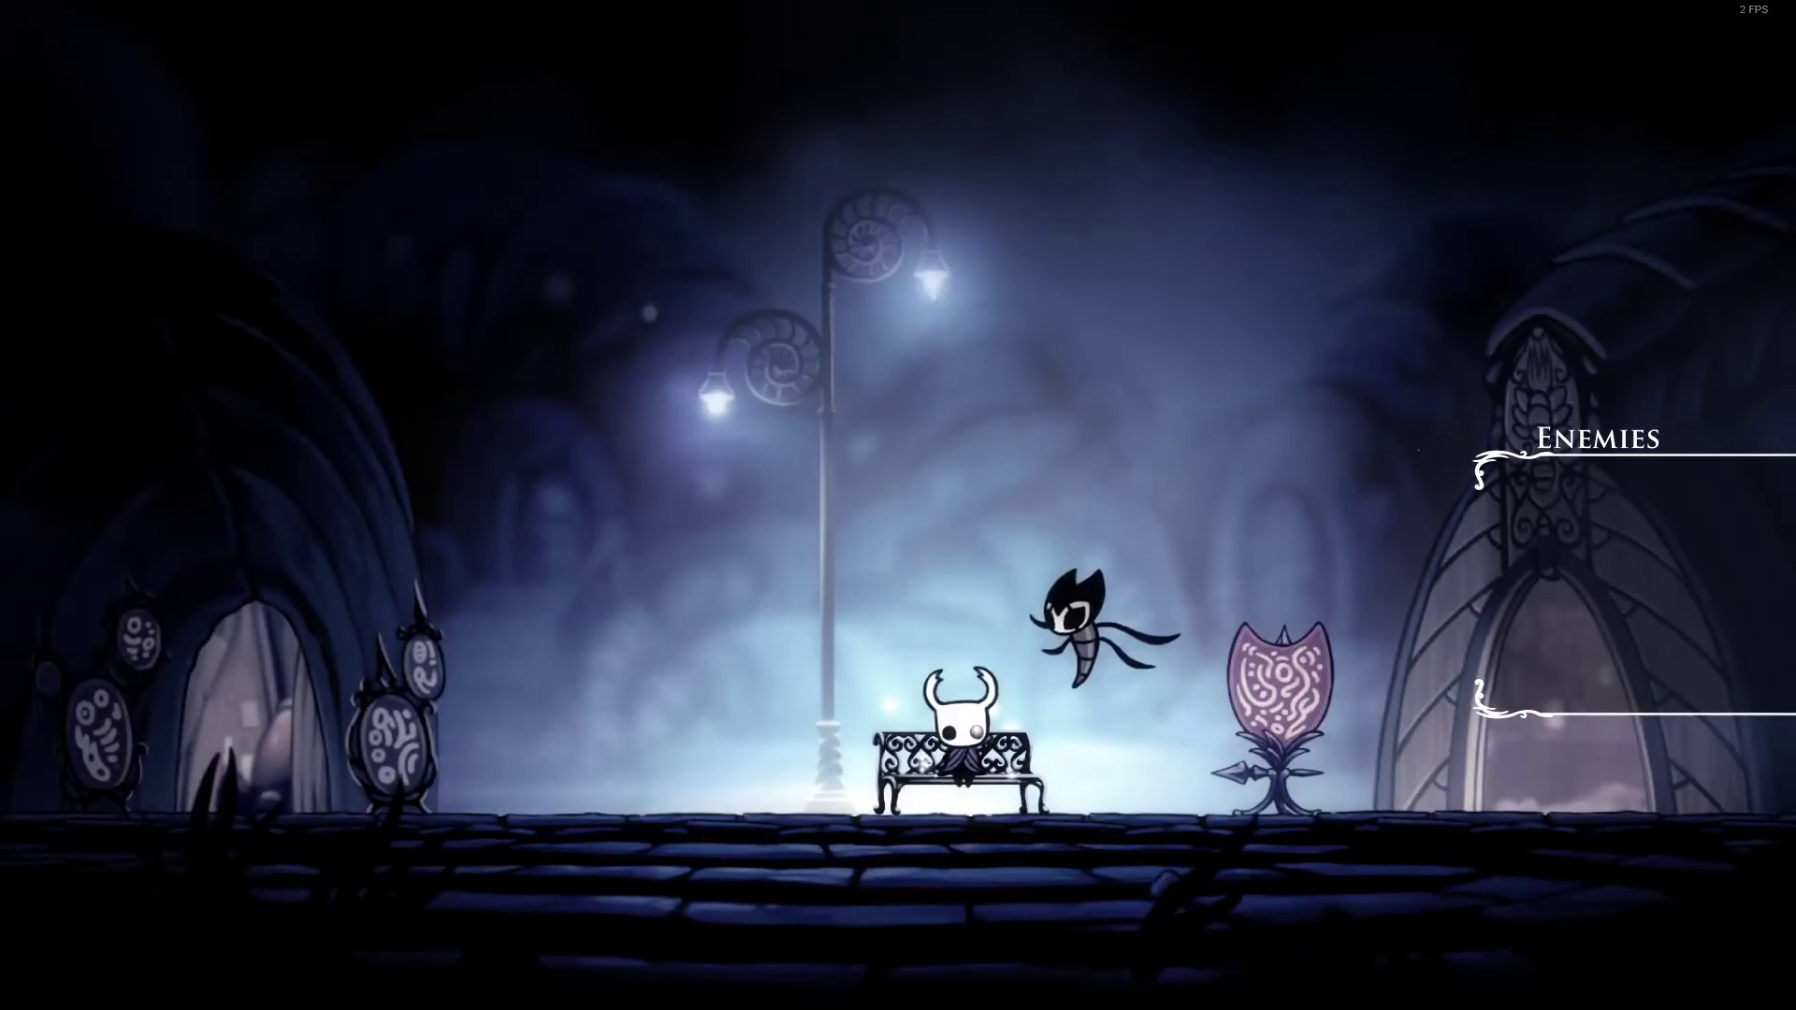
Leave the bench, pause the game and toggle the DebugMod overlay so that all its panels are shown
{"action": "key", "text": "Left"}
{"action": "key", "text": "Escape"}
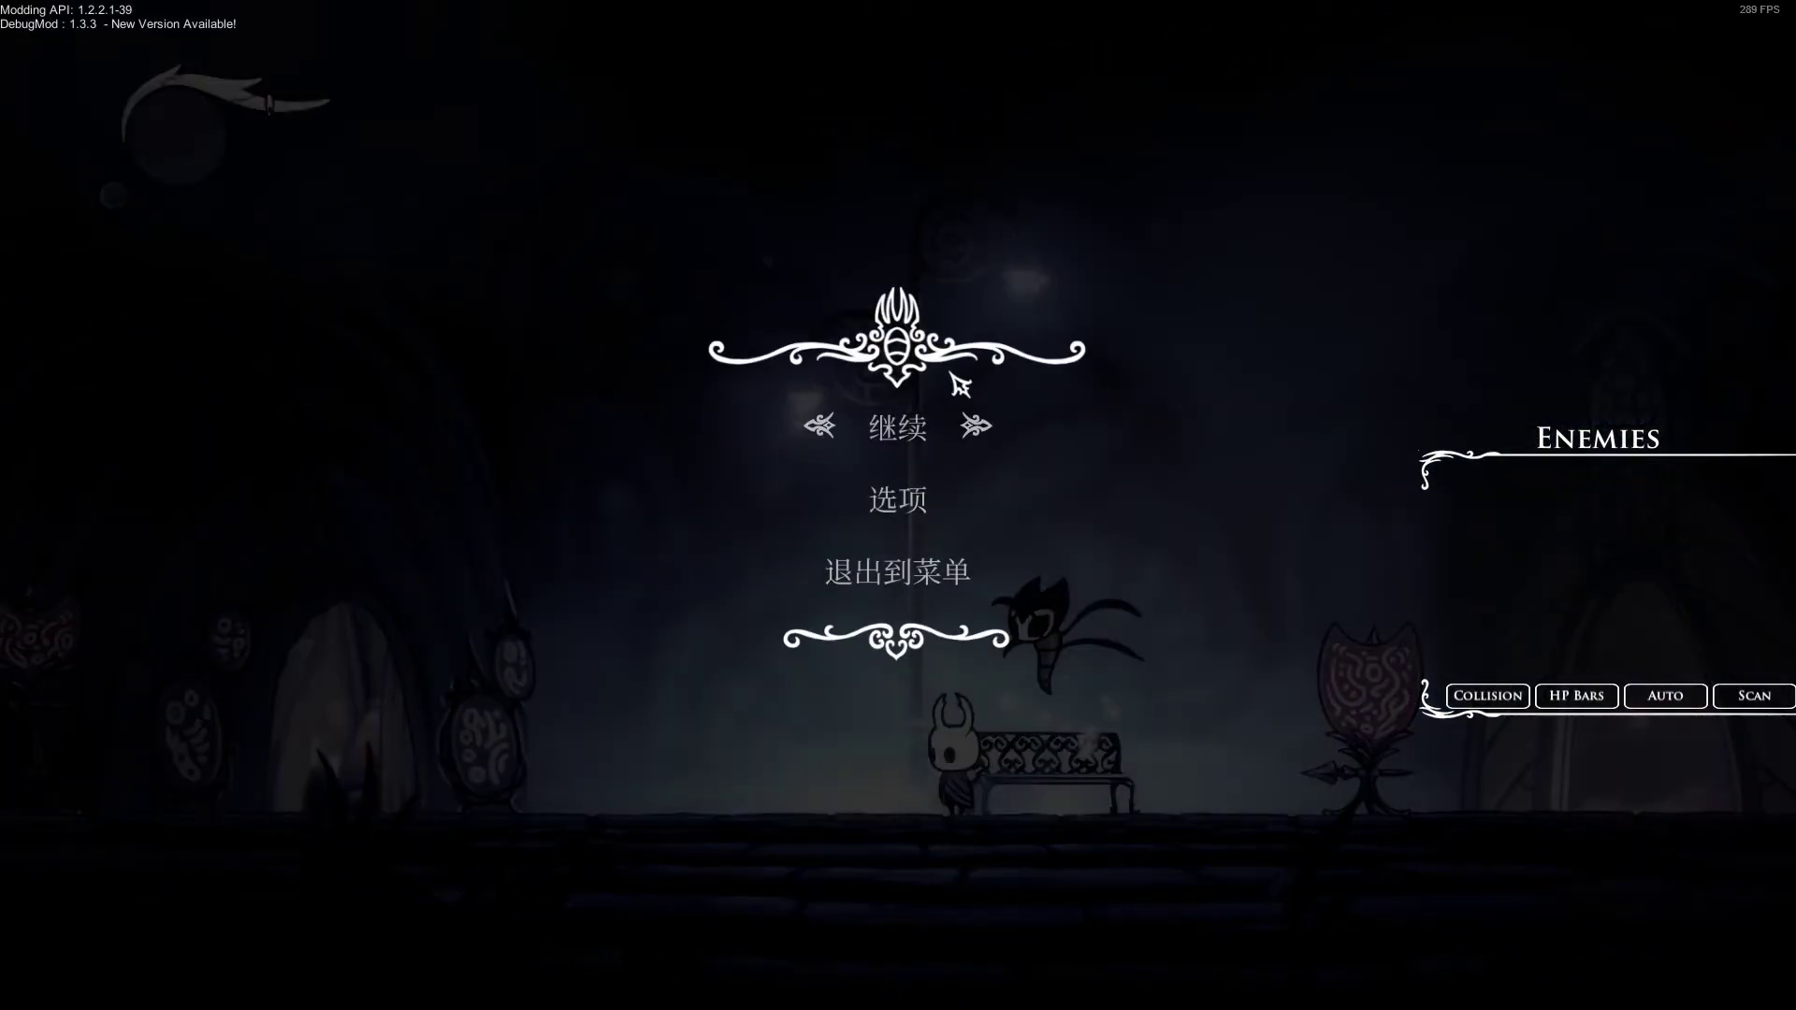
{"action": "key", "text": "F1"}
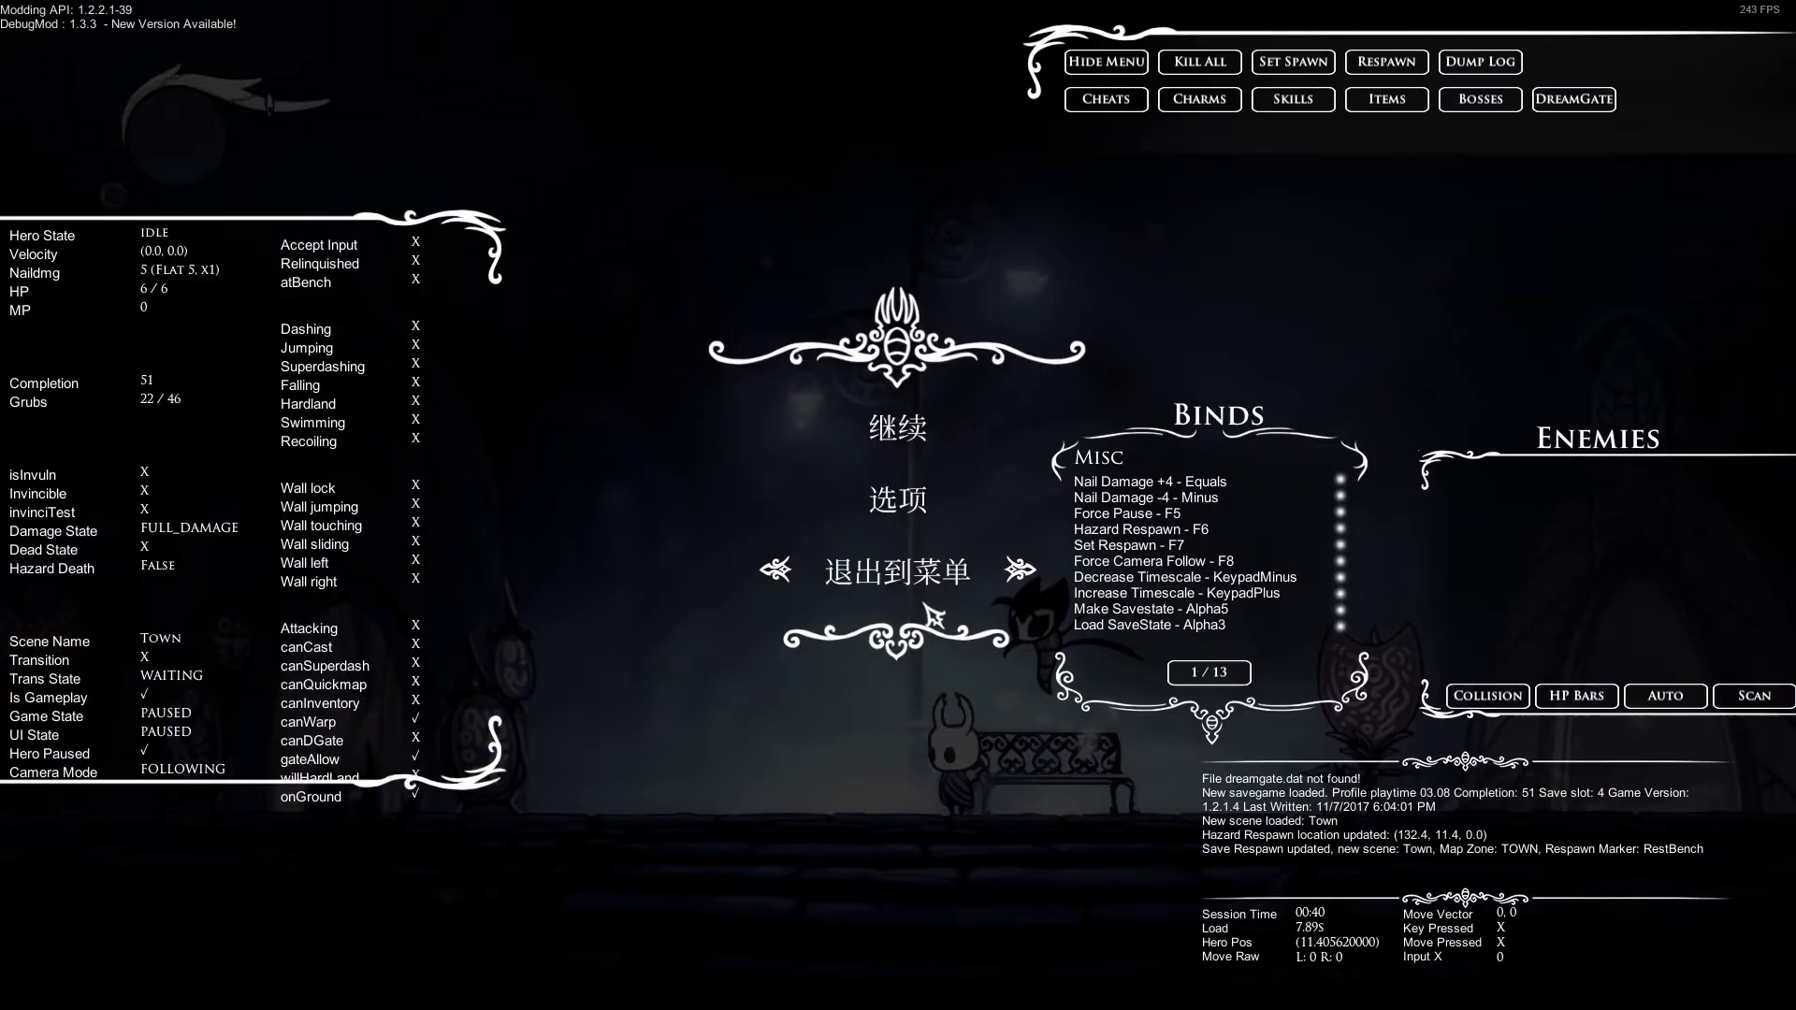
{"action": "key", "text": "F1"}
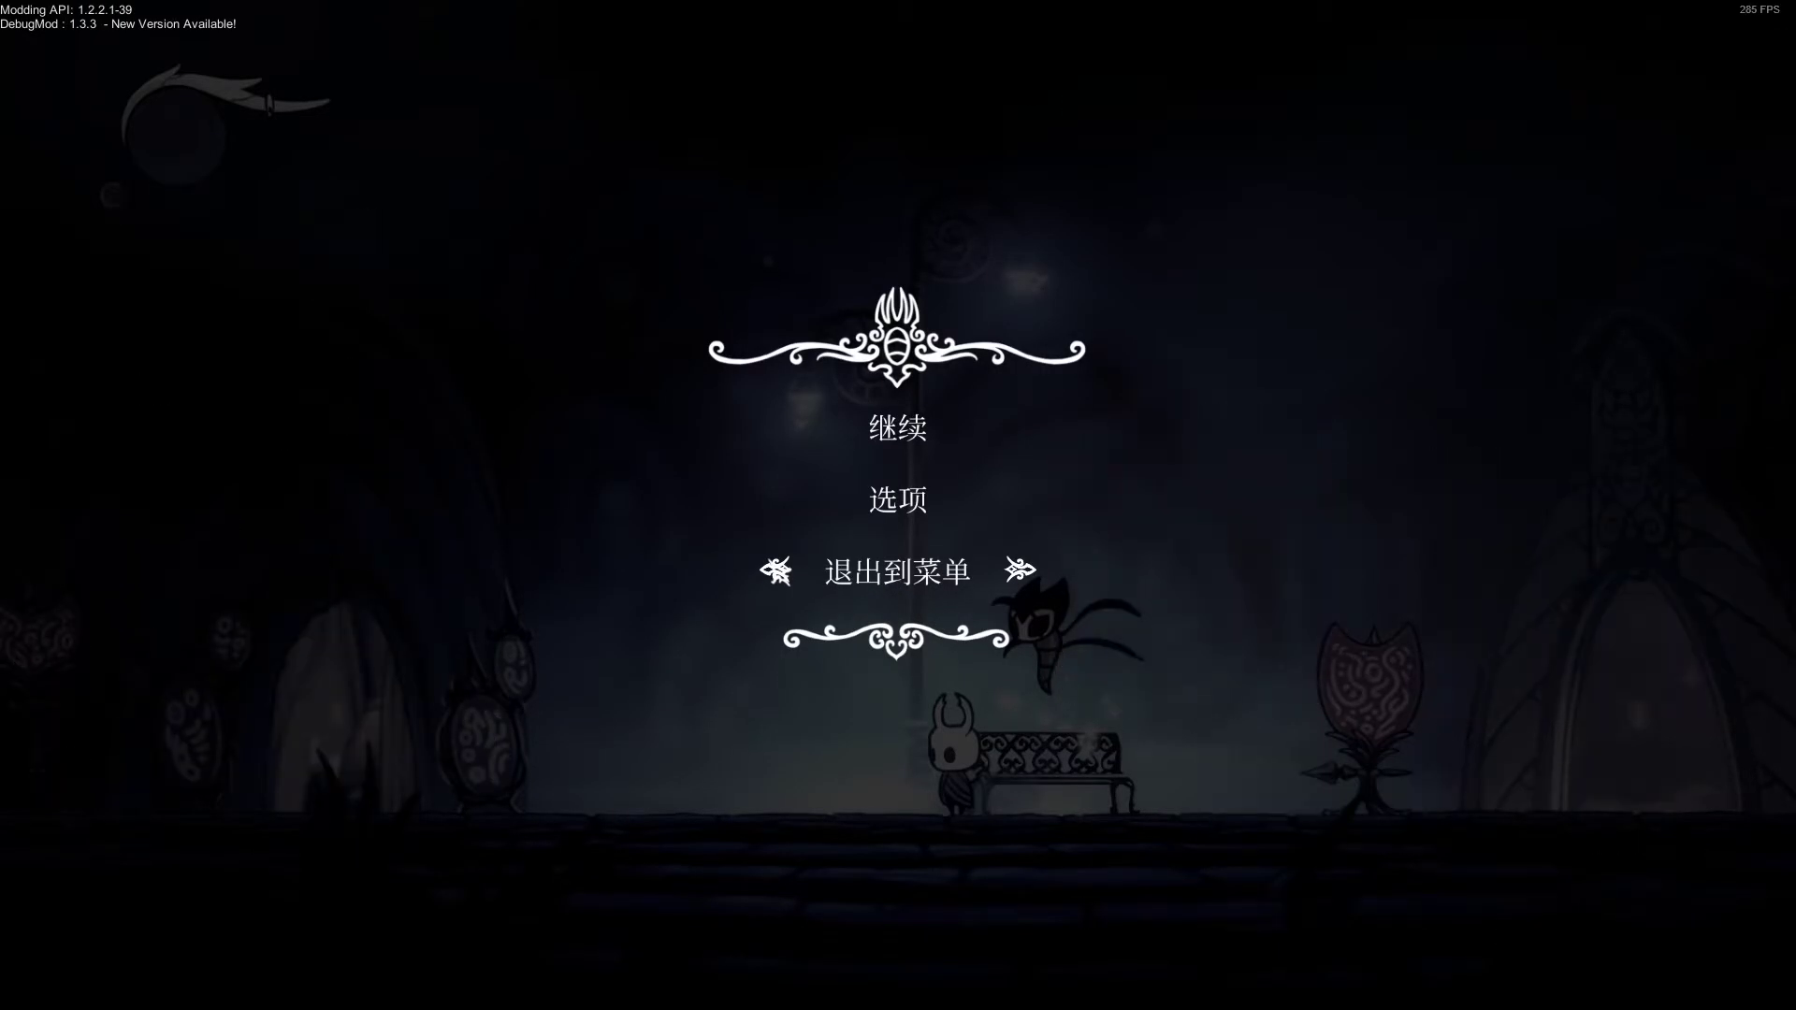
{"action": "key", "text": "F1"}
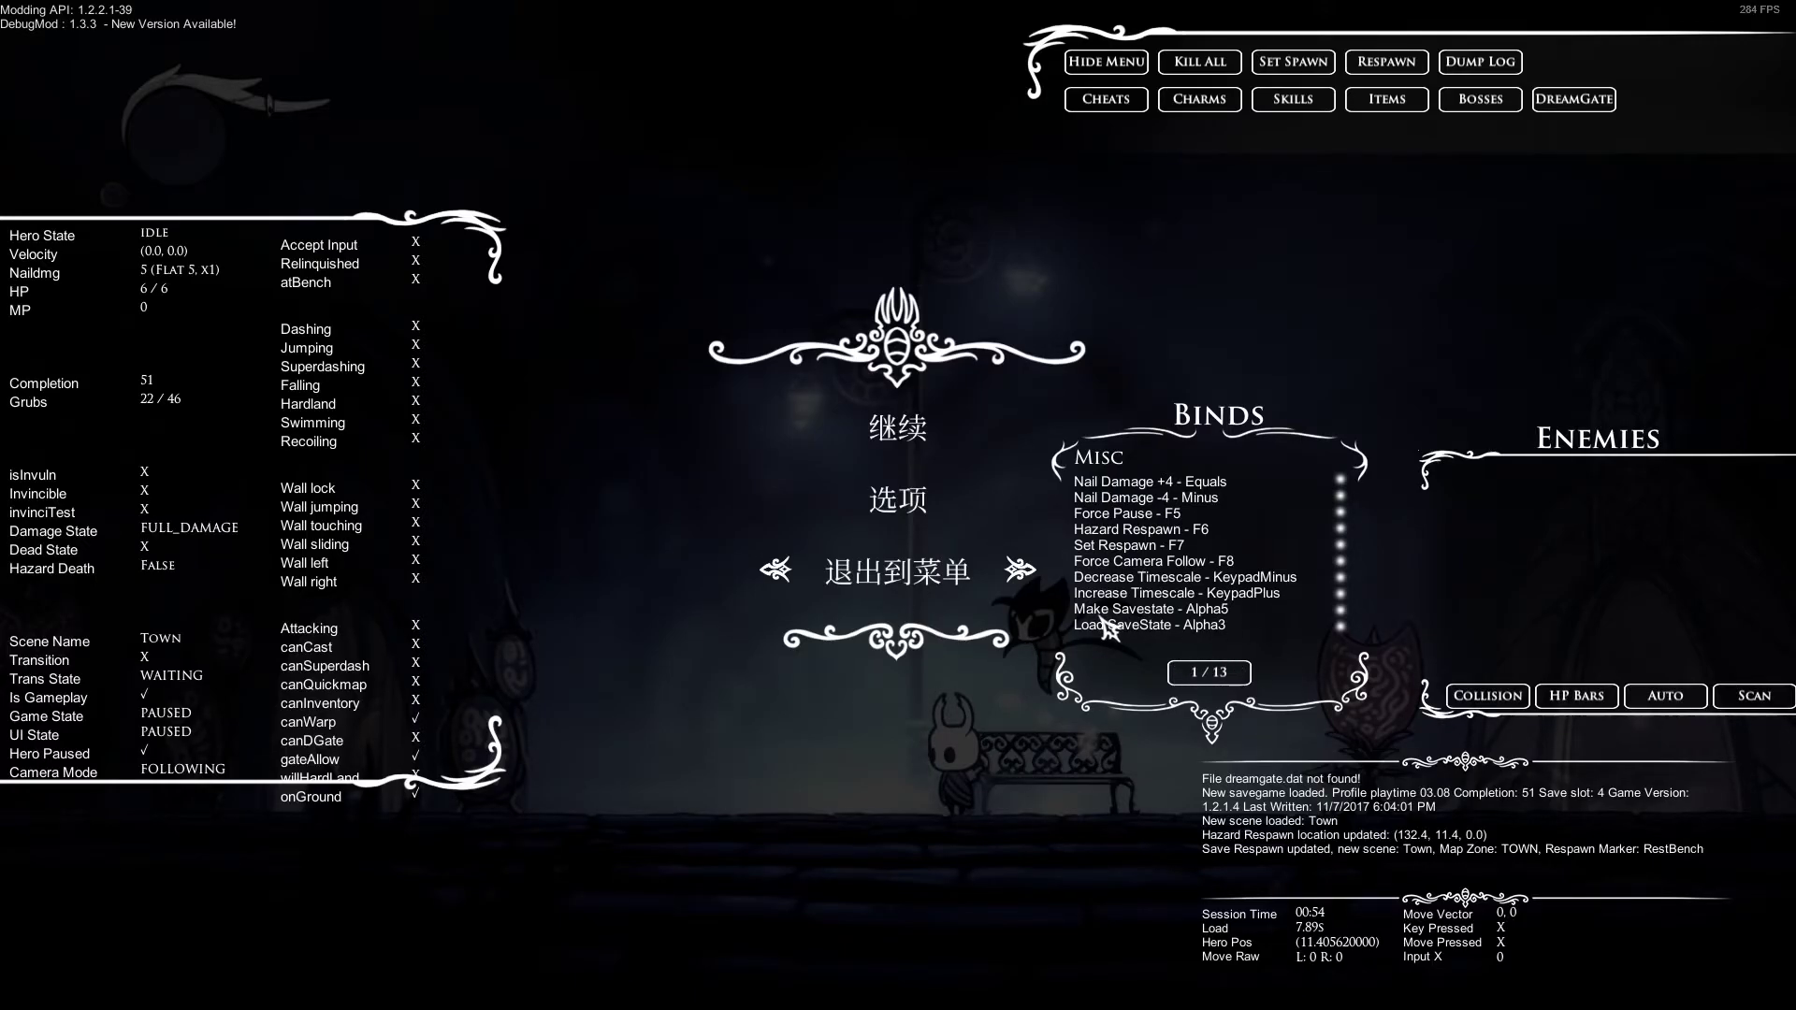
Rebind Make Savestate to Alpha7 and Load SaveState to Alpha6 in the Misc binds, and resume the game
{"action": "left_click", "coordinate": [1387, 632]}
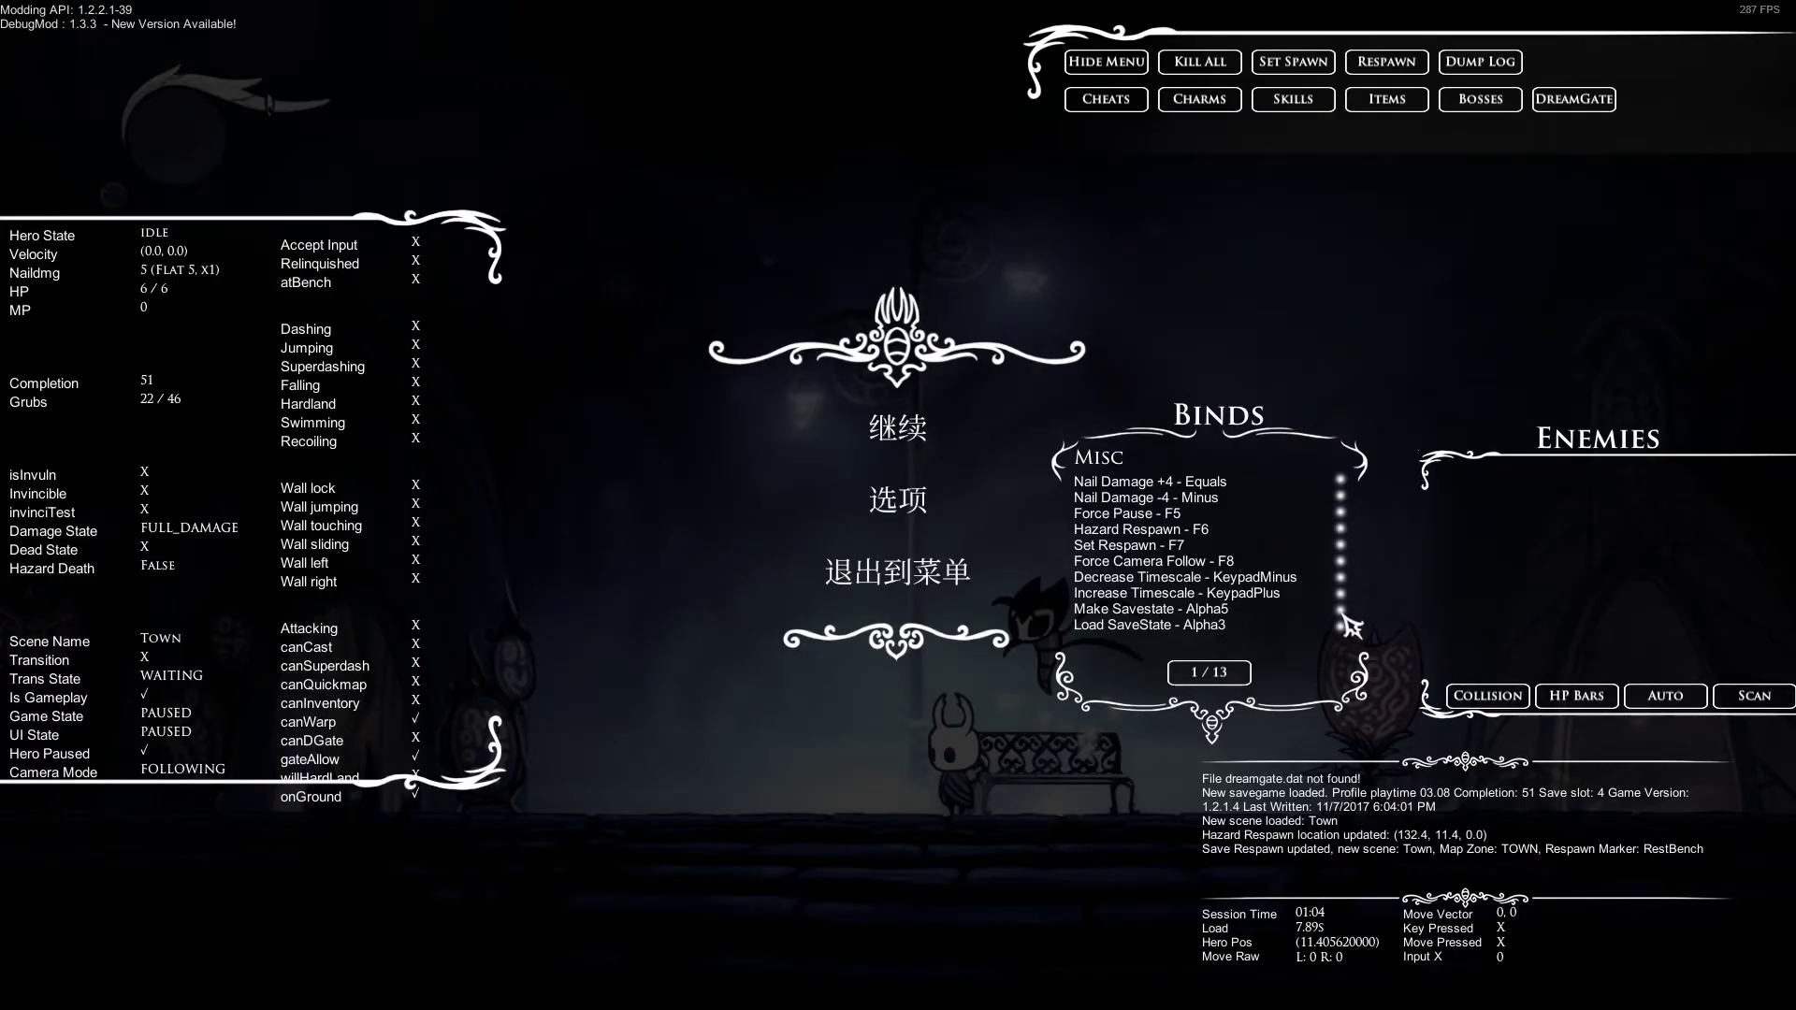
{"action": "key", "text": "7"}
{"action": "left_click", "coordinate": [1342, 626]}
{"action": "key", "text": "6"}
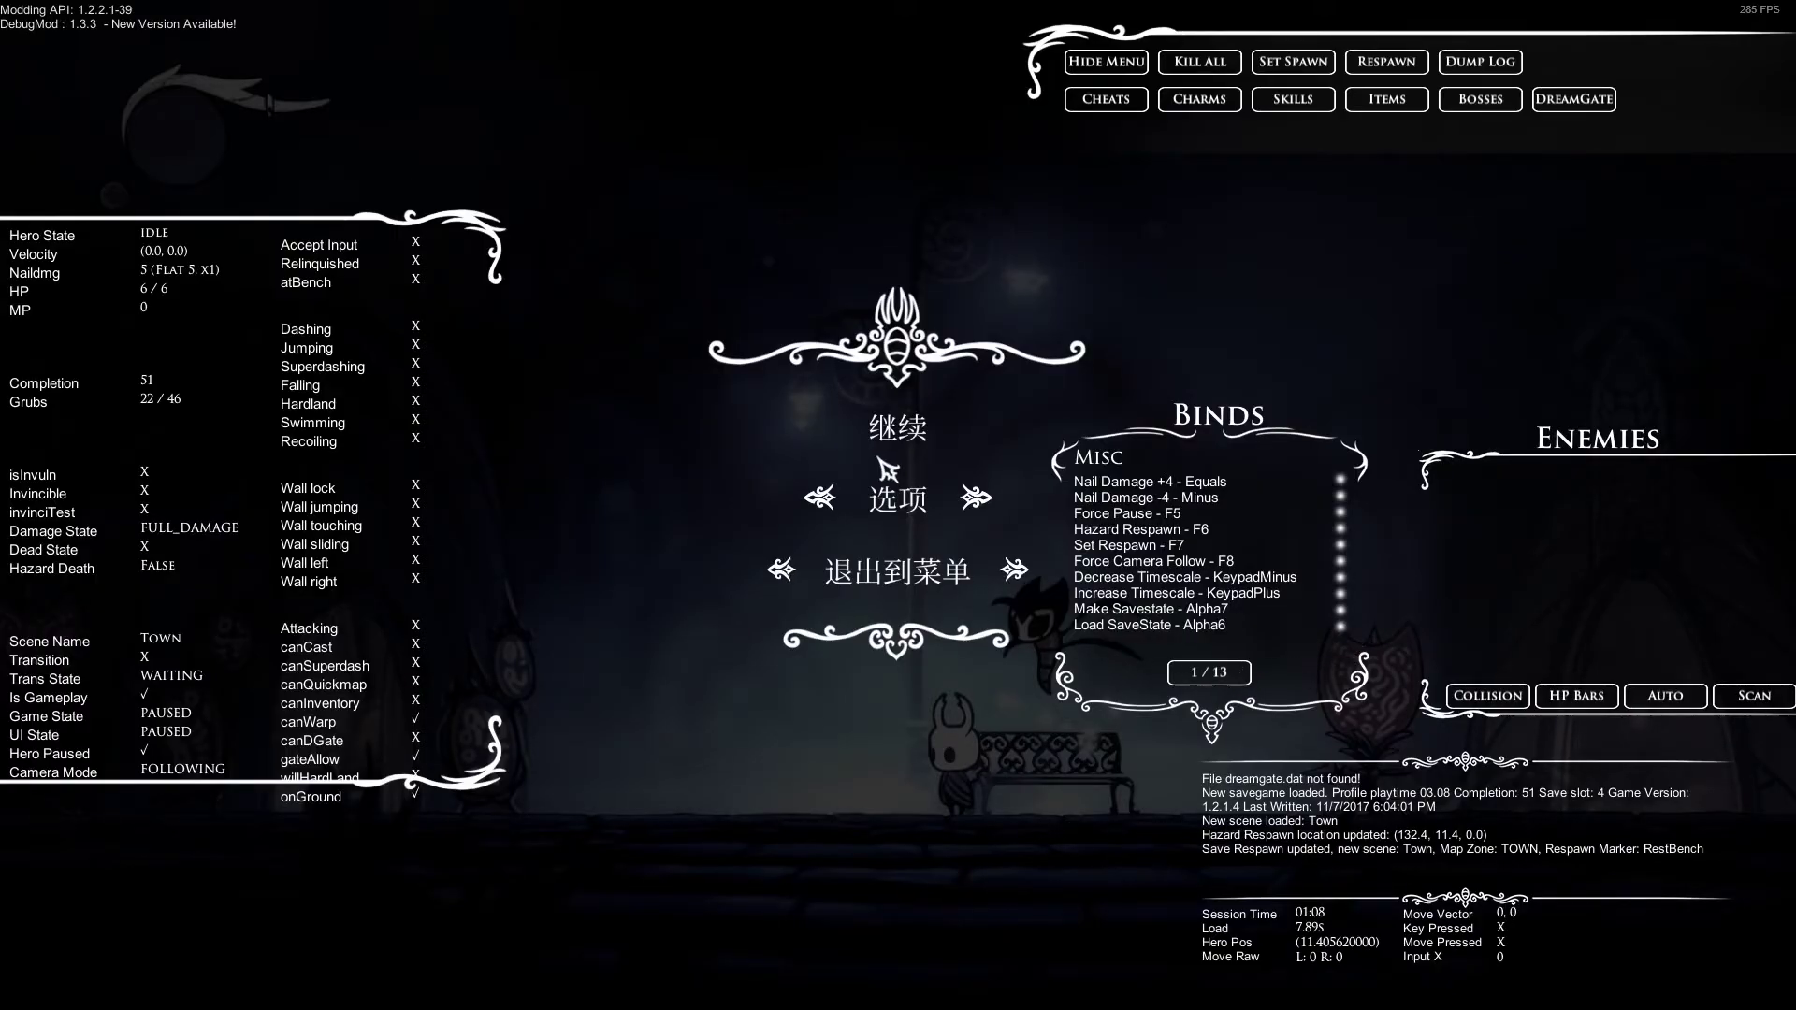
{"action": "left_click", "coordinate": [905, 436]}
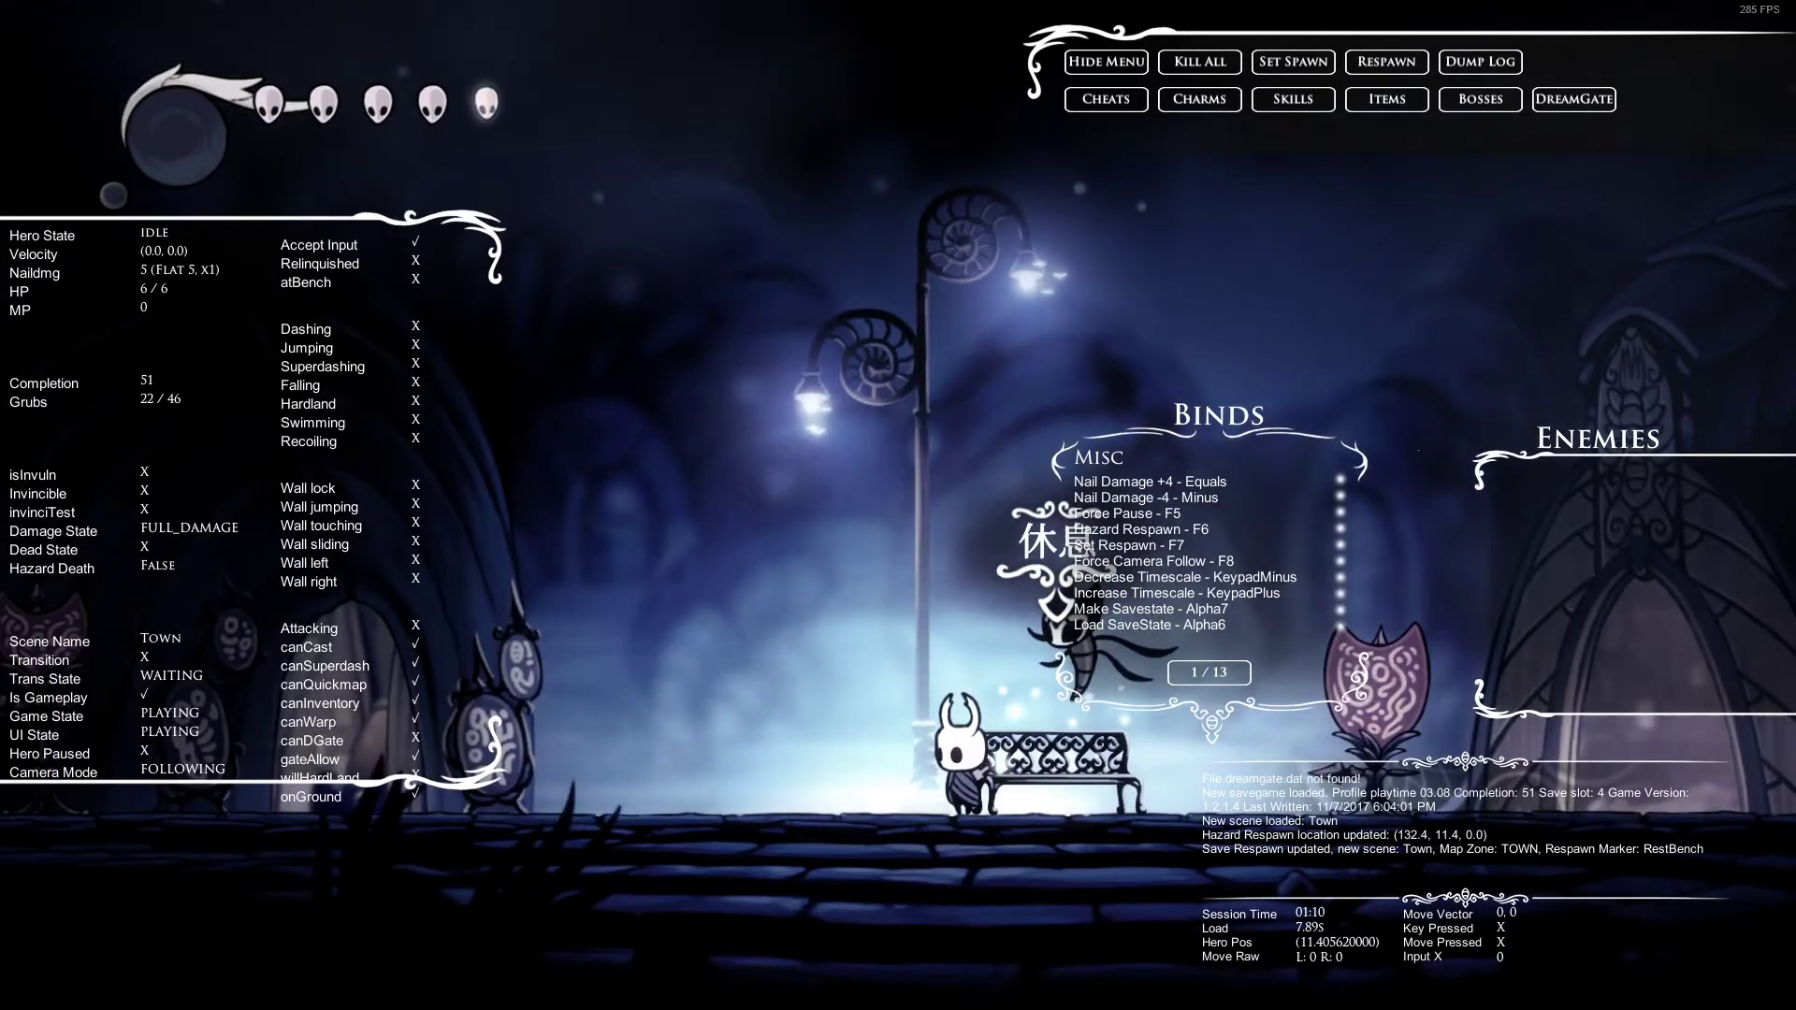
Leave the running game, relaunch Hollow Knight through Steam and load the save in slot 1
{"action": "key", "text": "Right"}
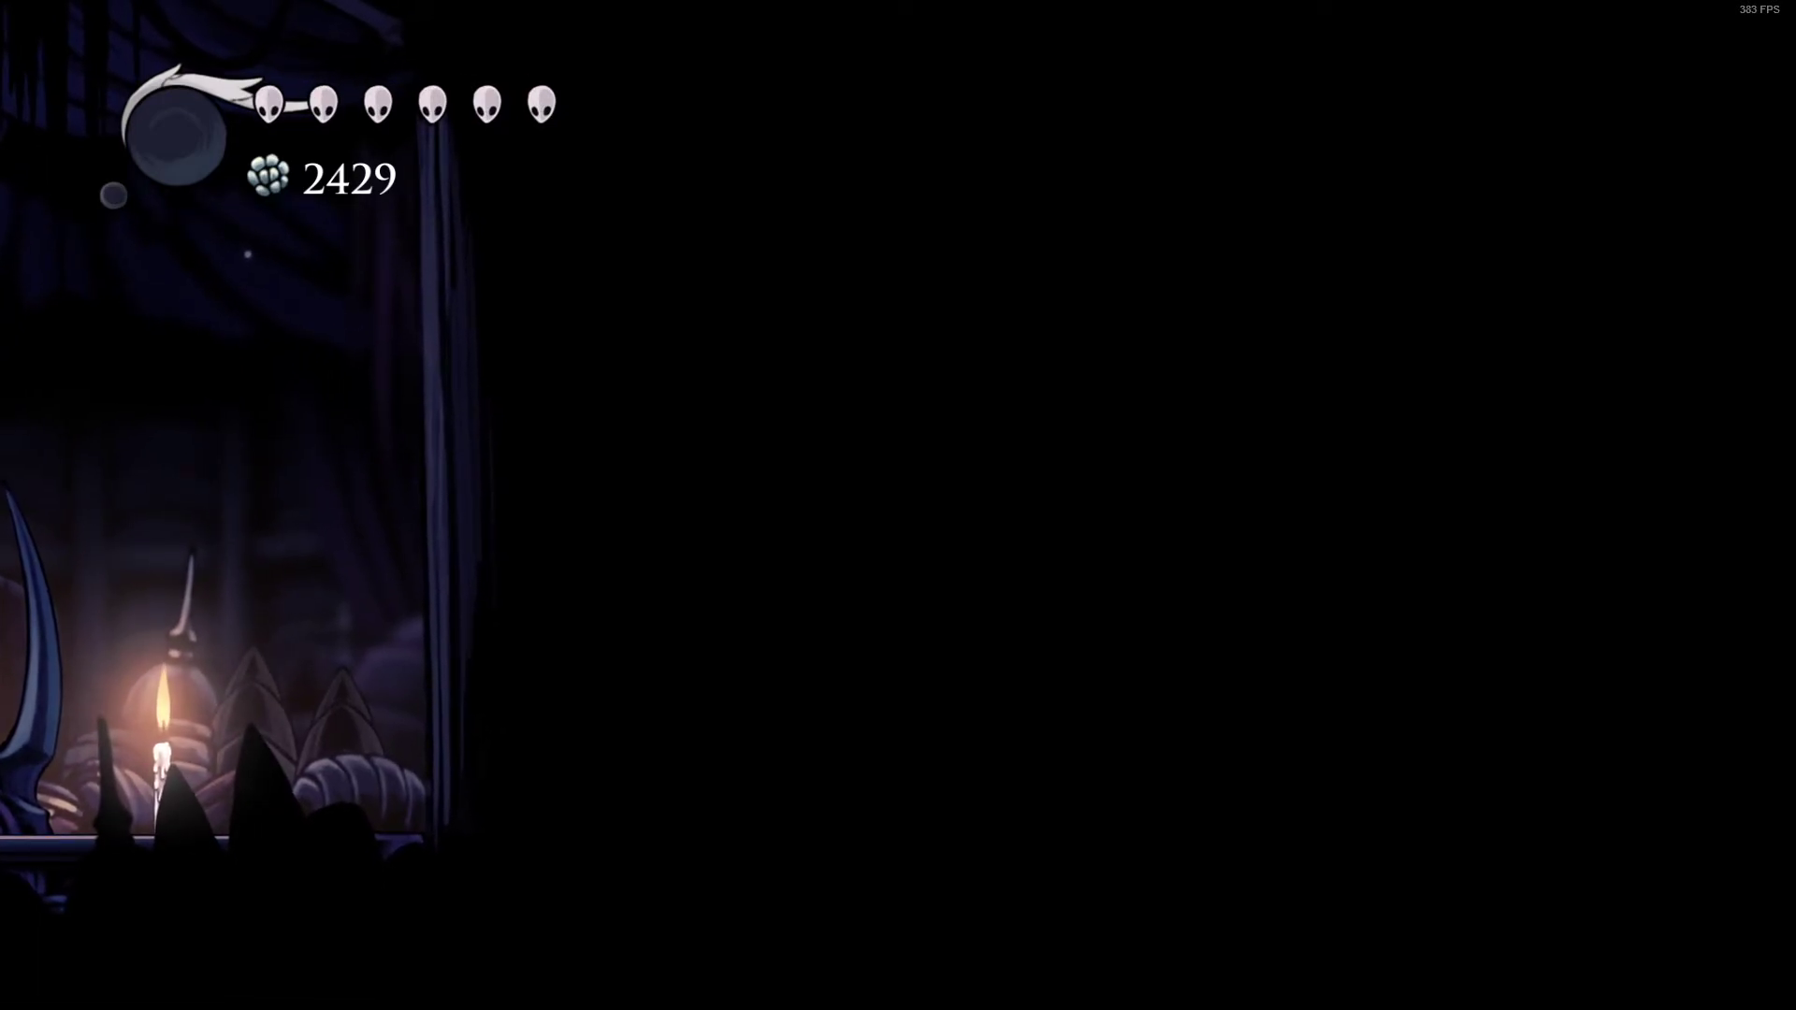
{"action": "key", "text": "alt+Tab"}
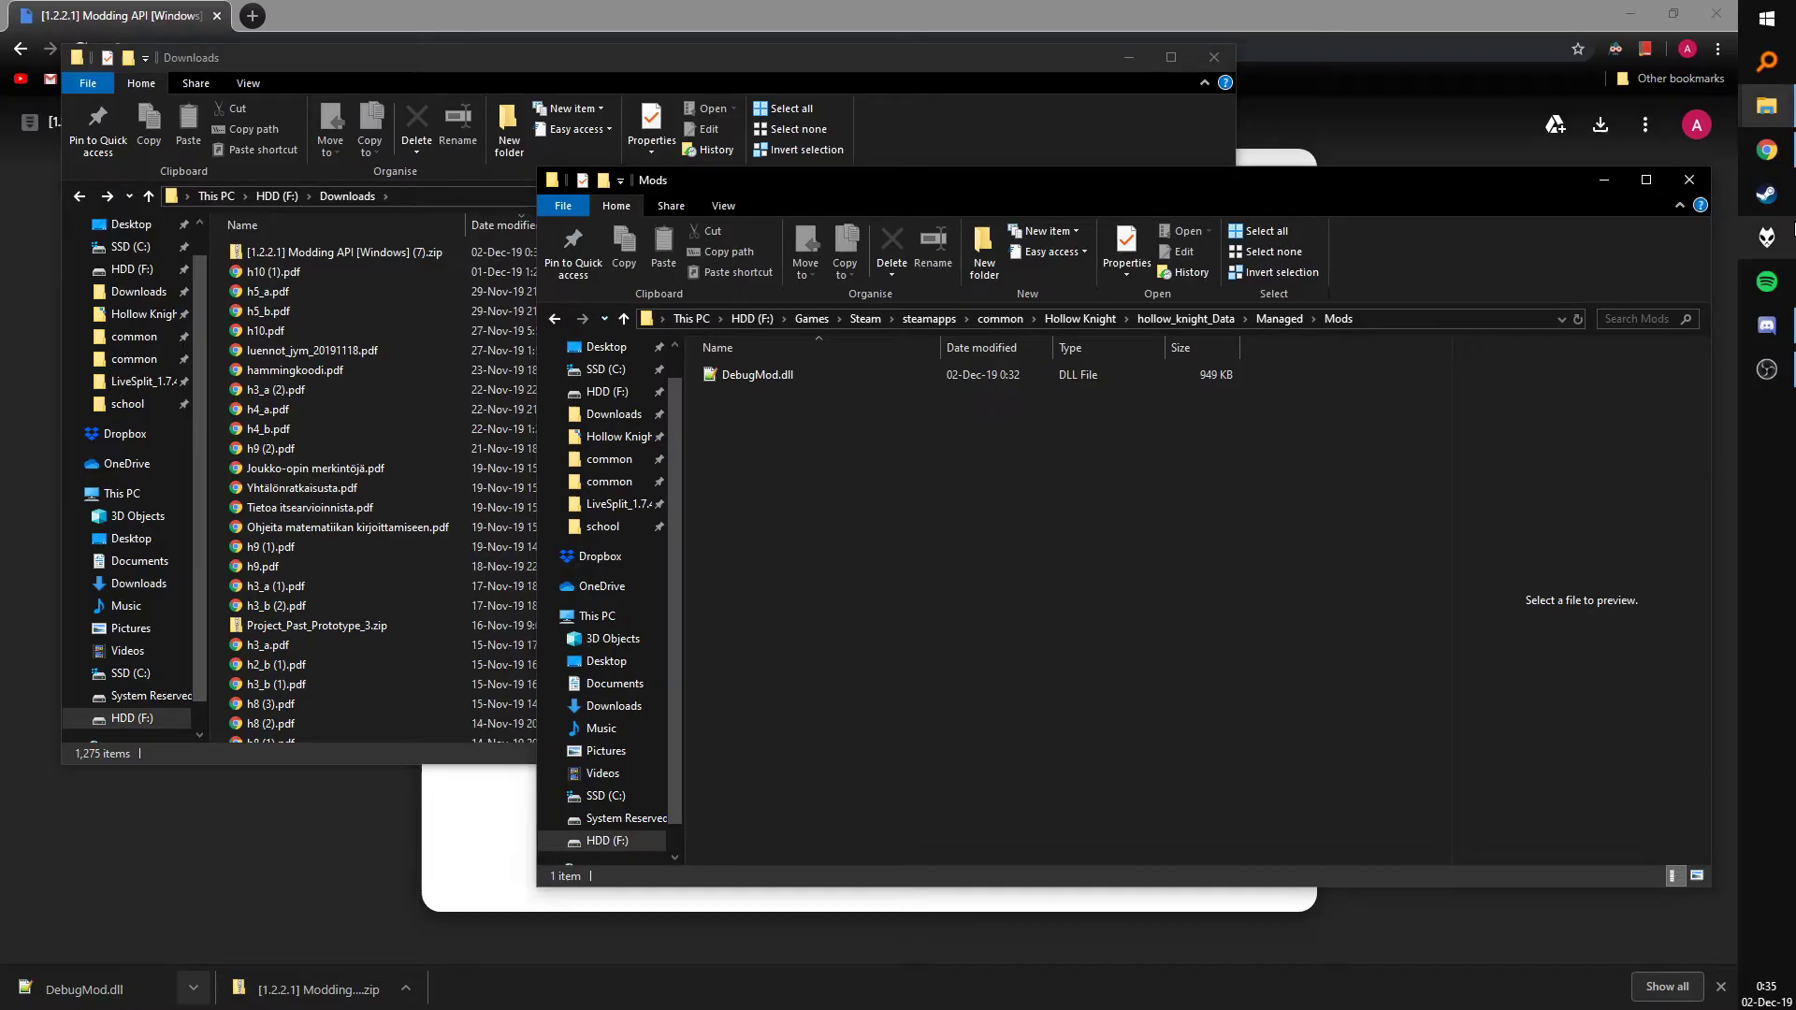
{"action": "right_click", "coordinate": [1765, 194]}
{"action": "left_click", "coordinate": [1551, 227]}
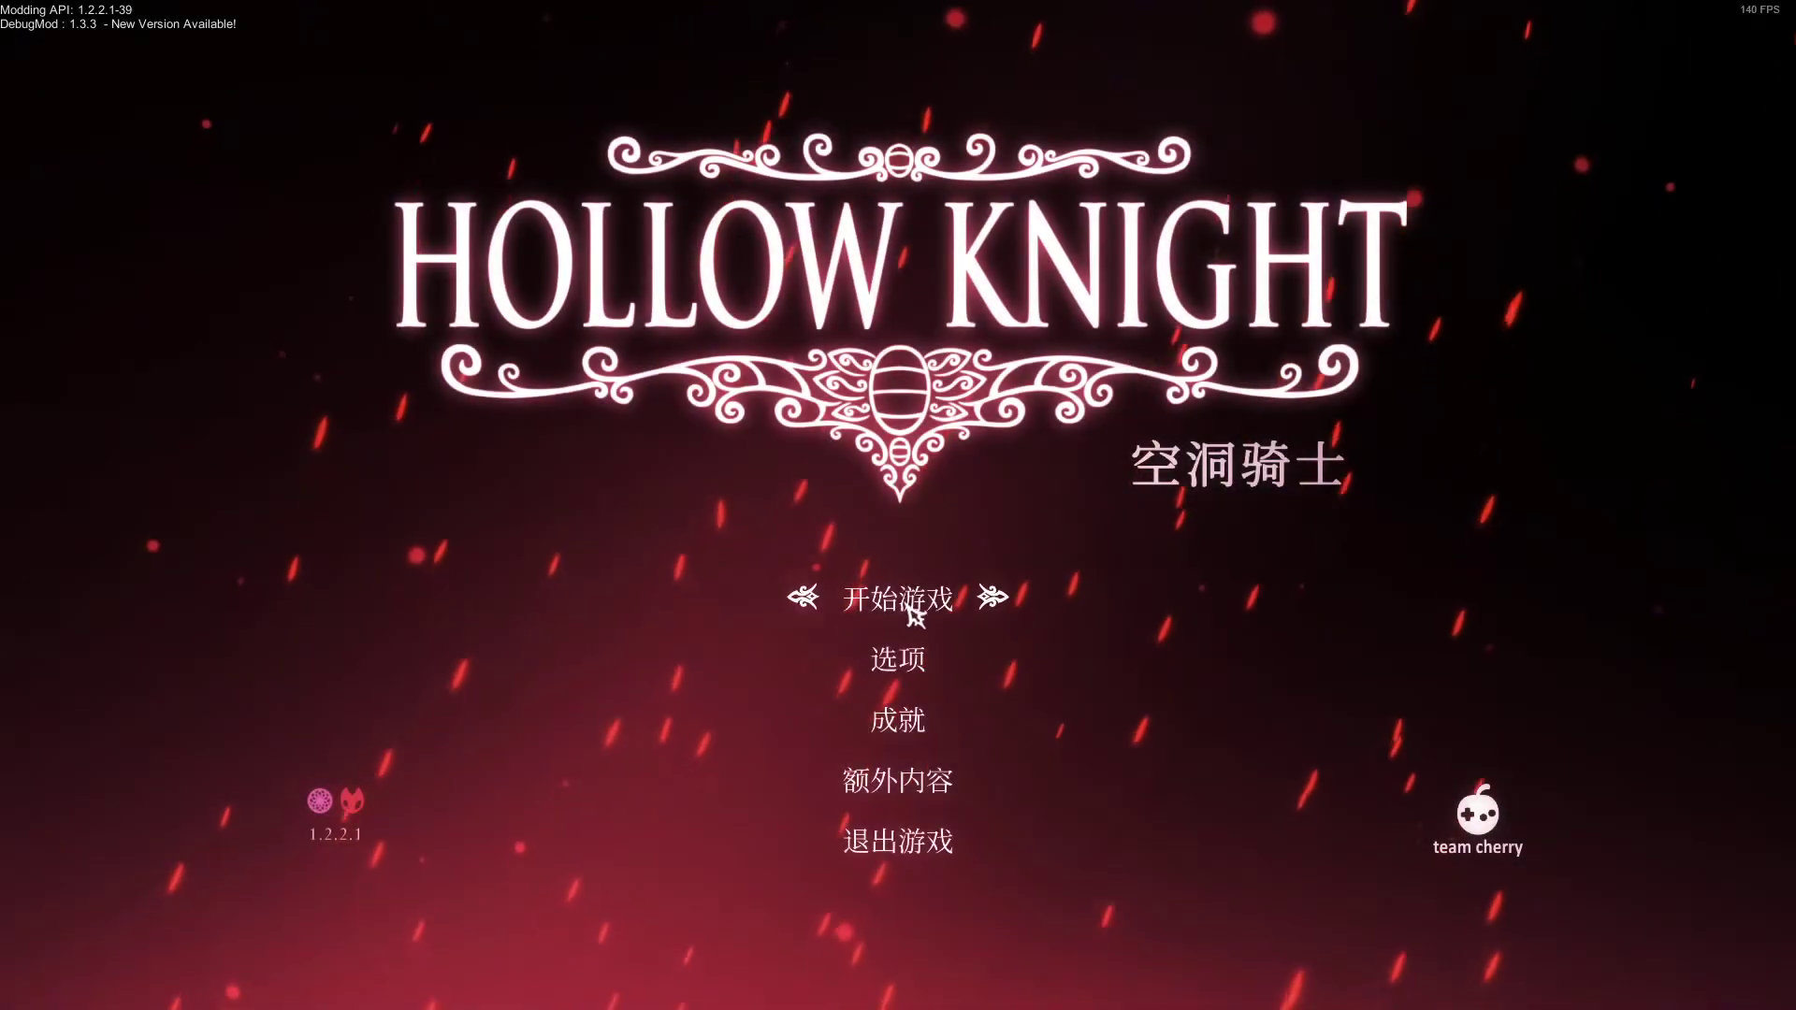
{"action": "left_click", "coordinate": [895, 595]}
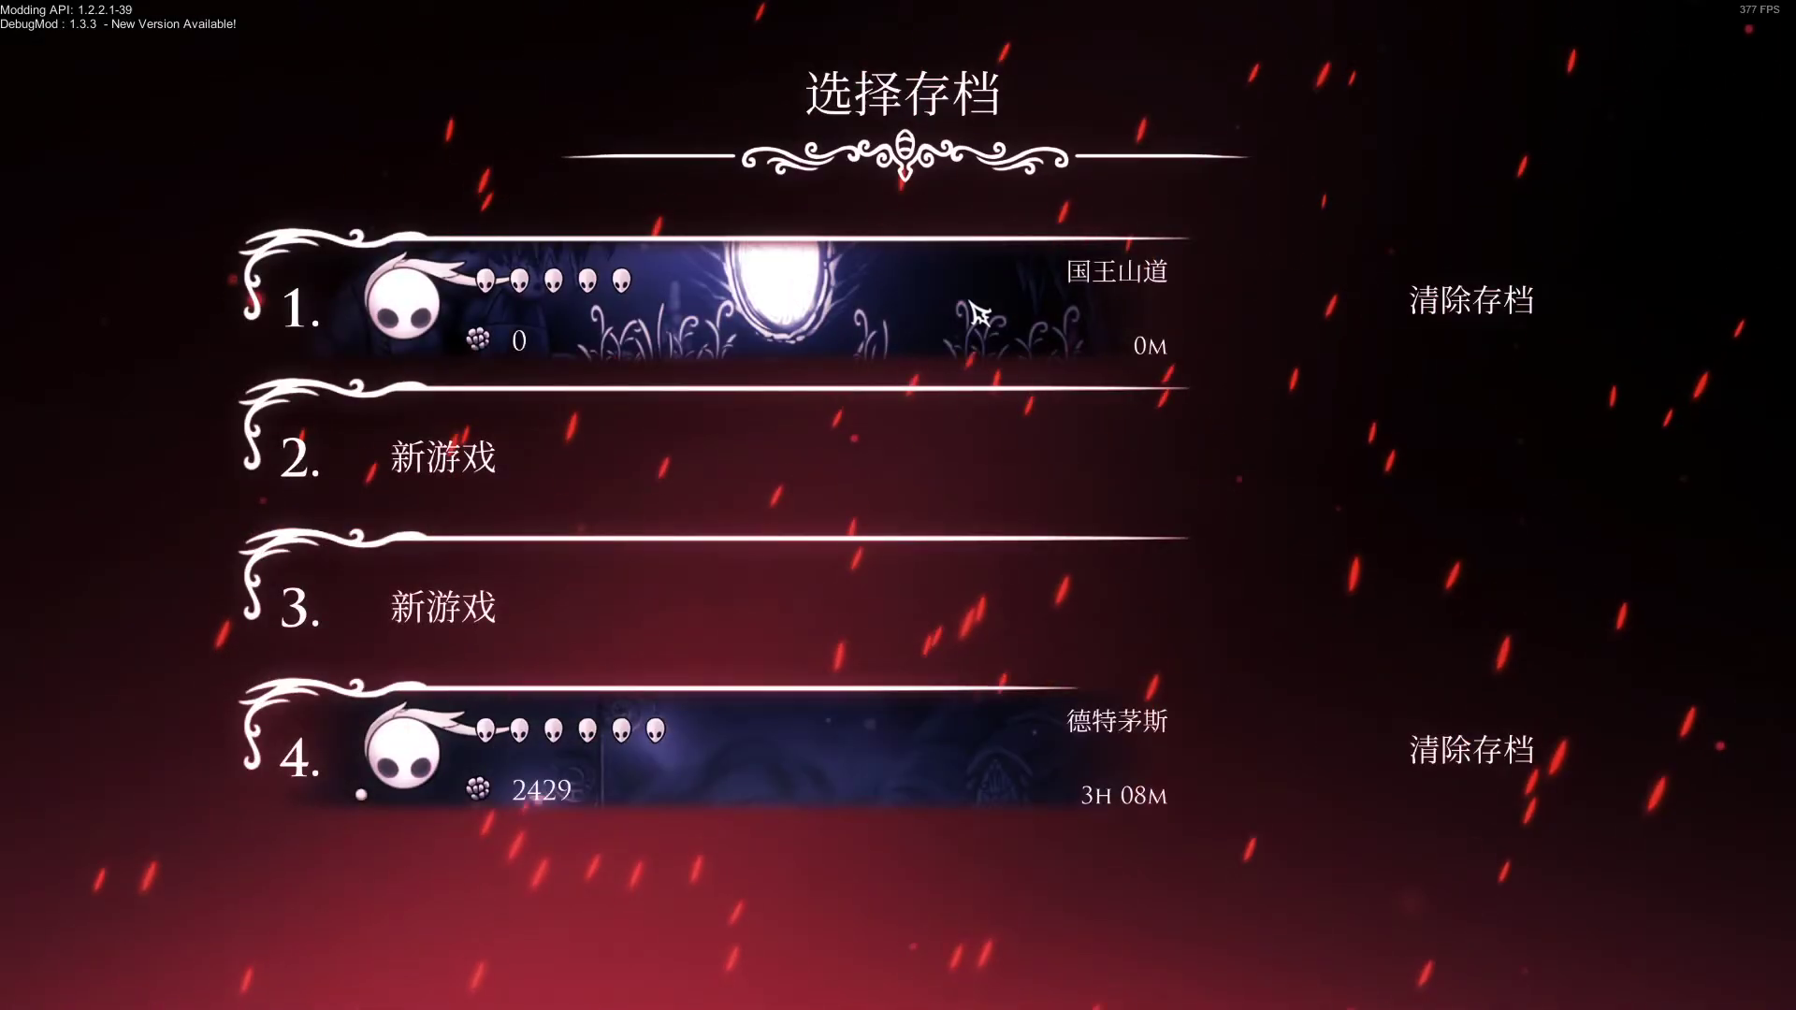
{"action": "left_click", "coordinate": [977, 323]}
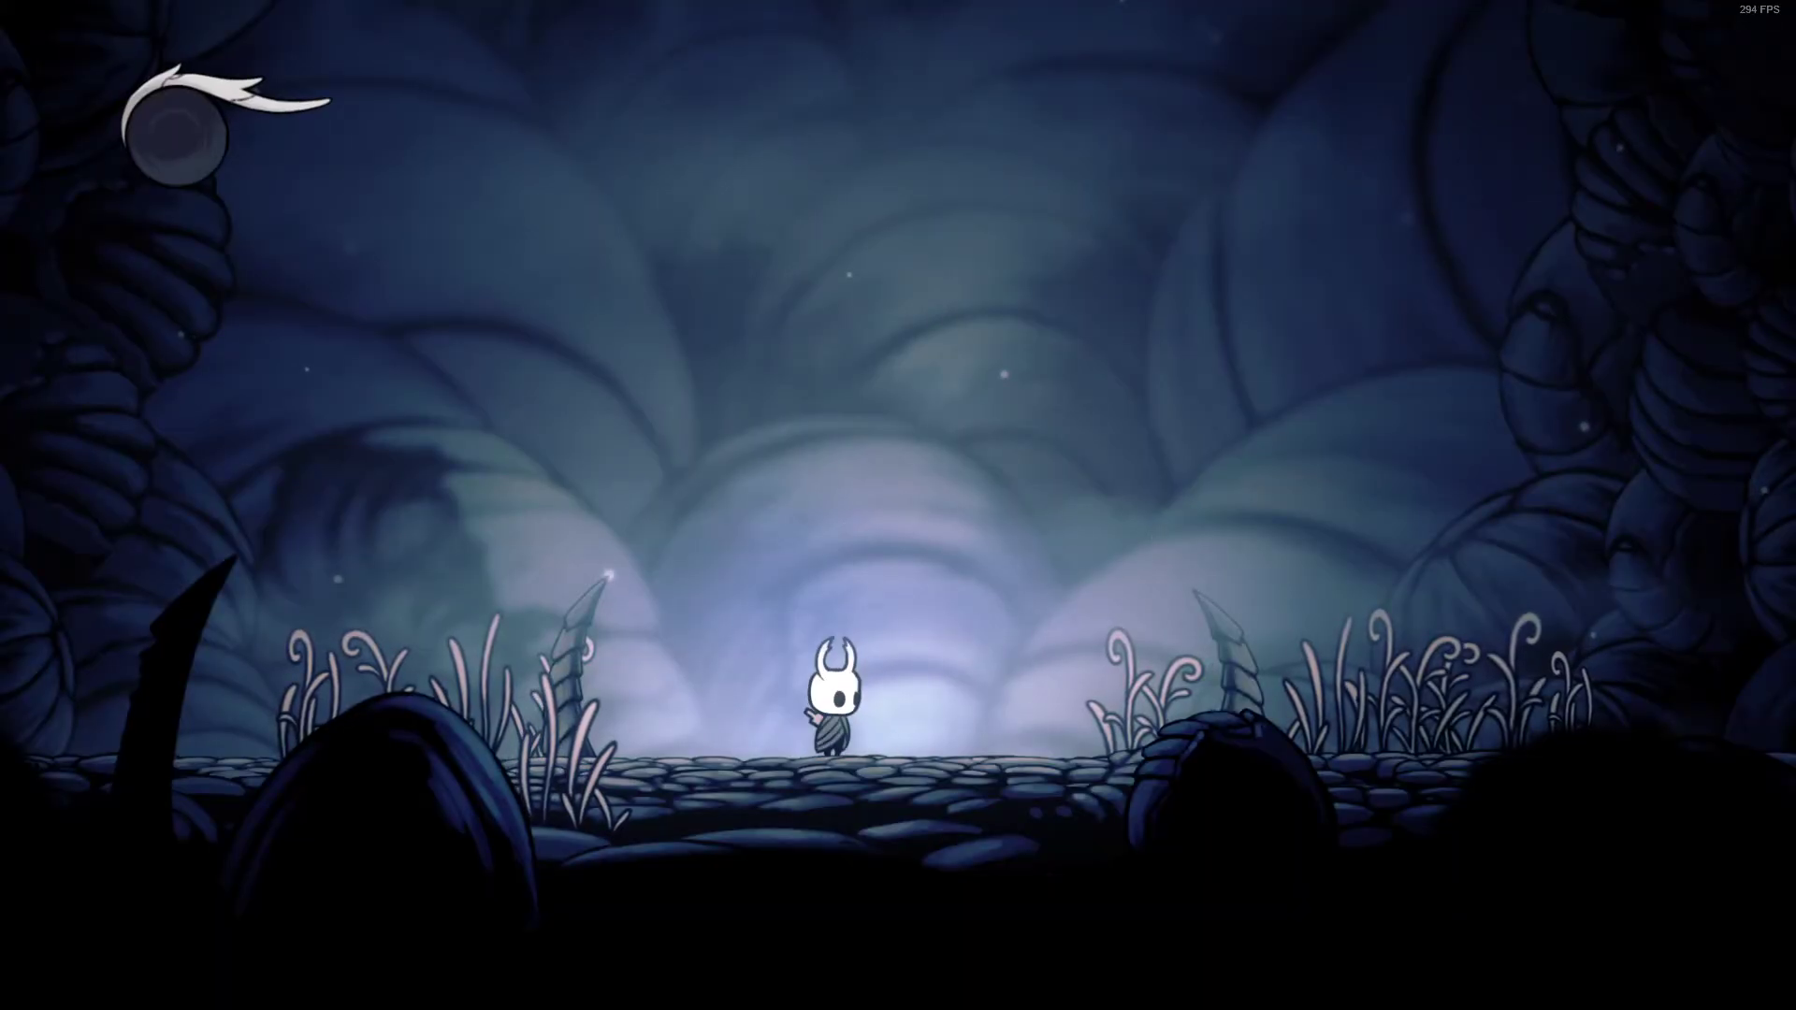
Pause the game to check the DebugMod panels and the Misc savestate binds, and resume play
{"action": "key", "text": "Right"}
{"action": "key", "text": "Escape"}
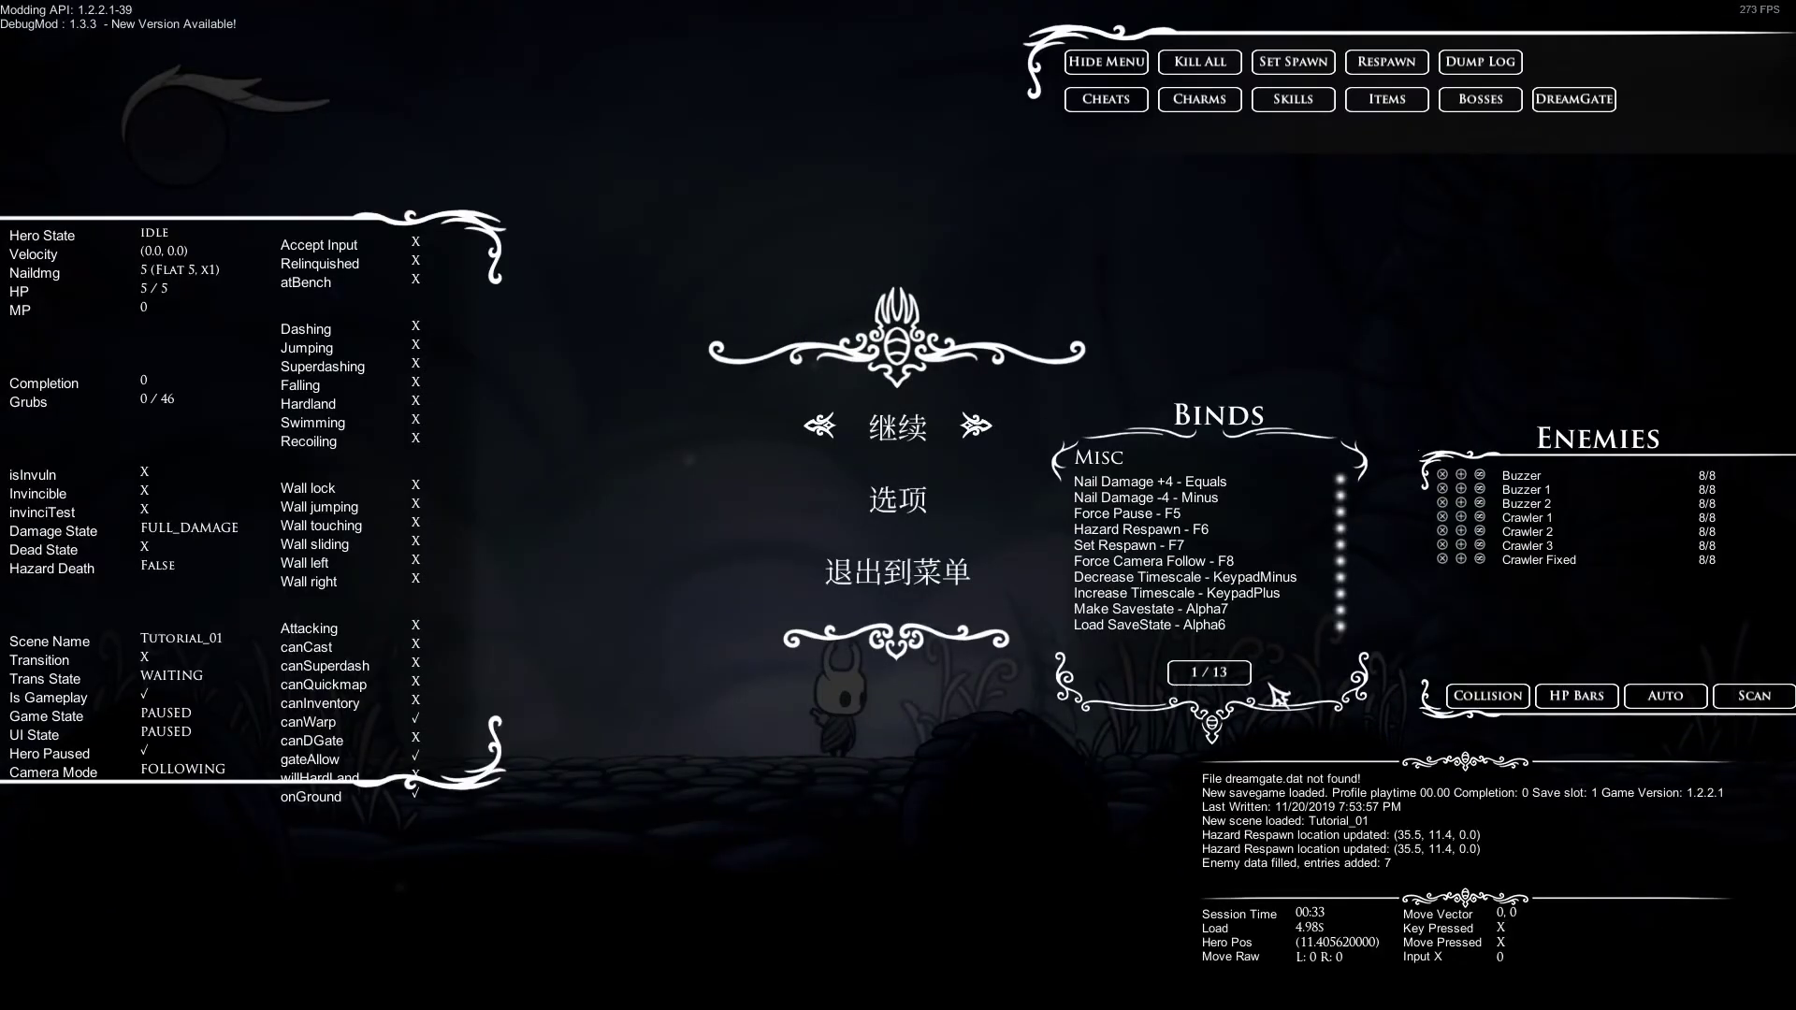
{"action": "key", "text": "Escape"}
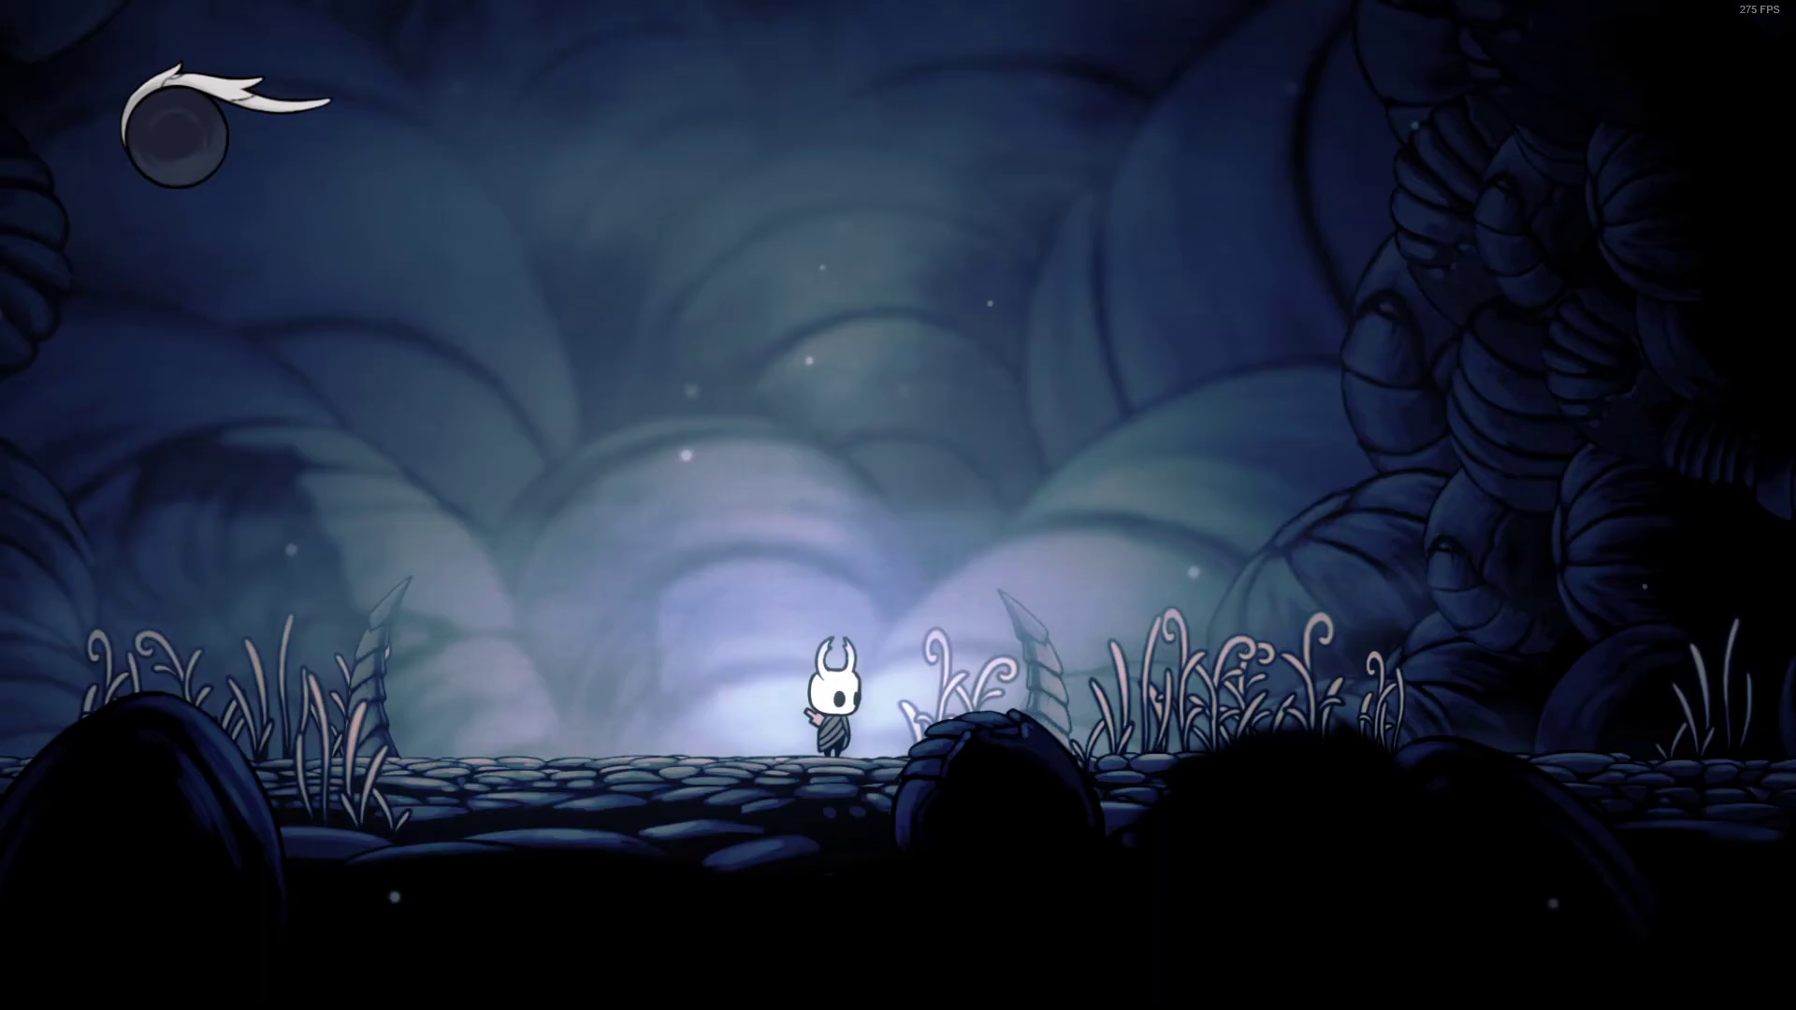
Run the knight right into the low tutorial cave and strike the enemies there with the nail
{"action": "key", "text": "Right"}
{"action": "key", "text": "Right"}
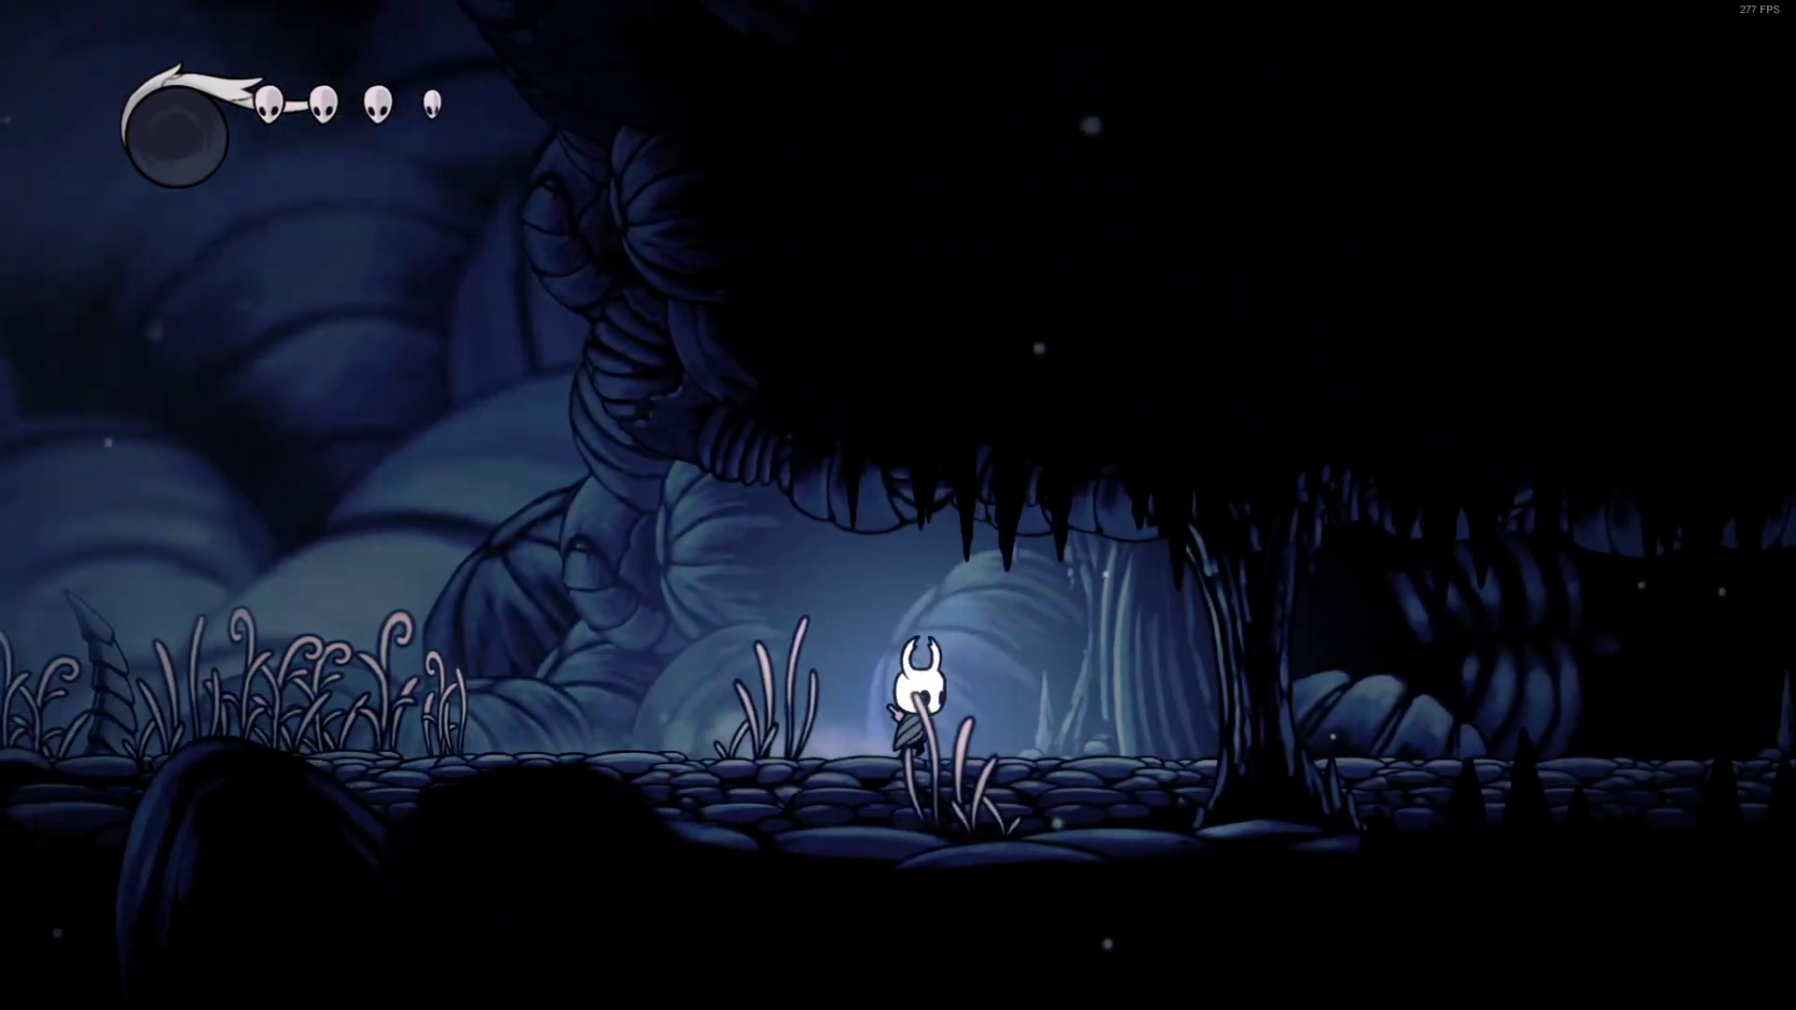
{"action": "key", "text": "Left"}
{"action": "key", "text": "Right"}
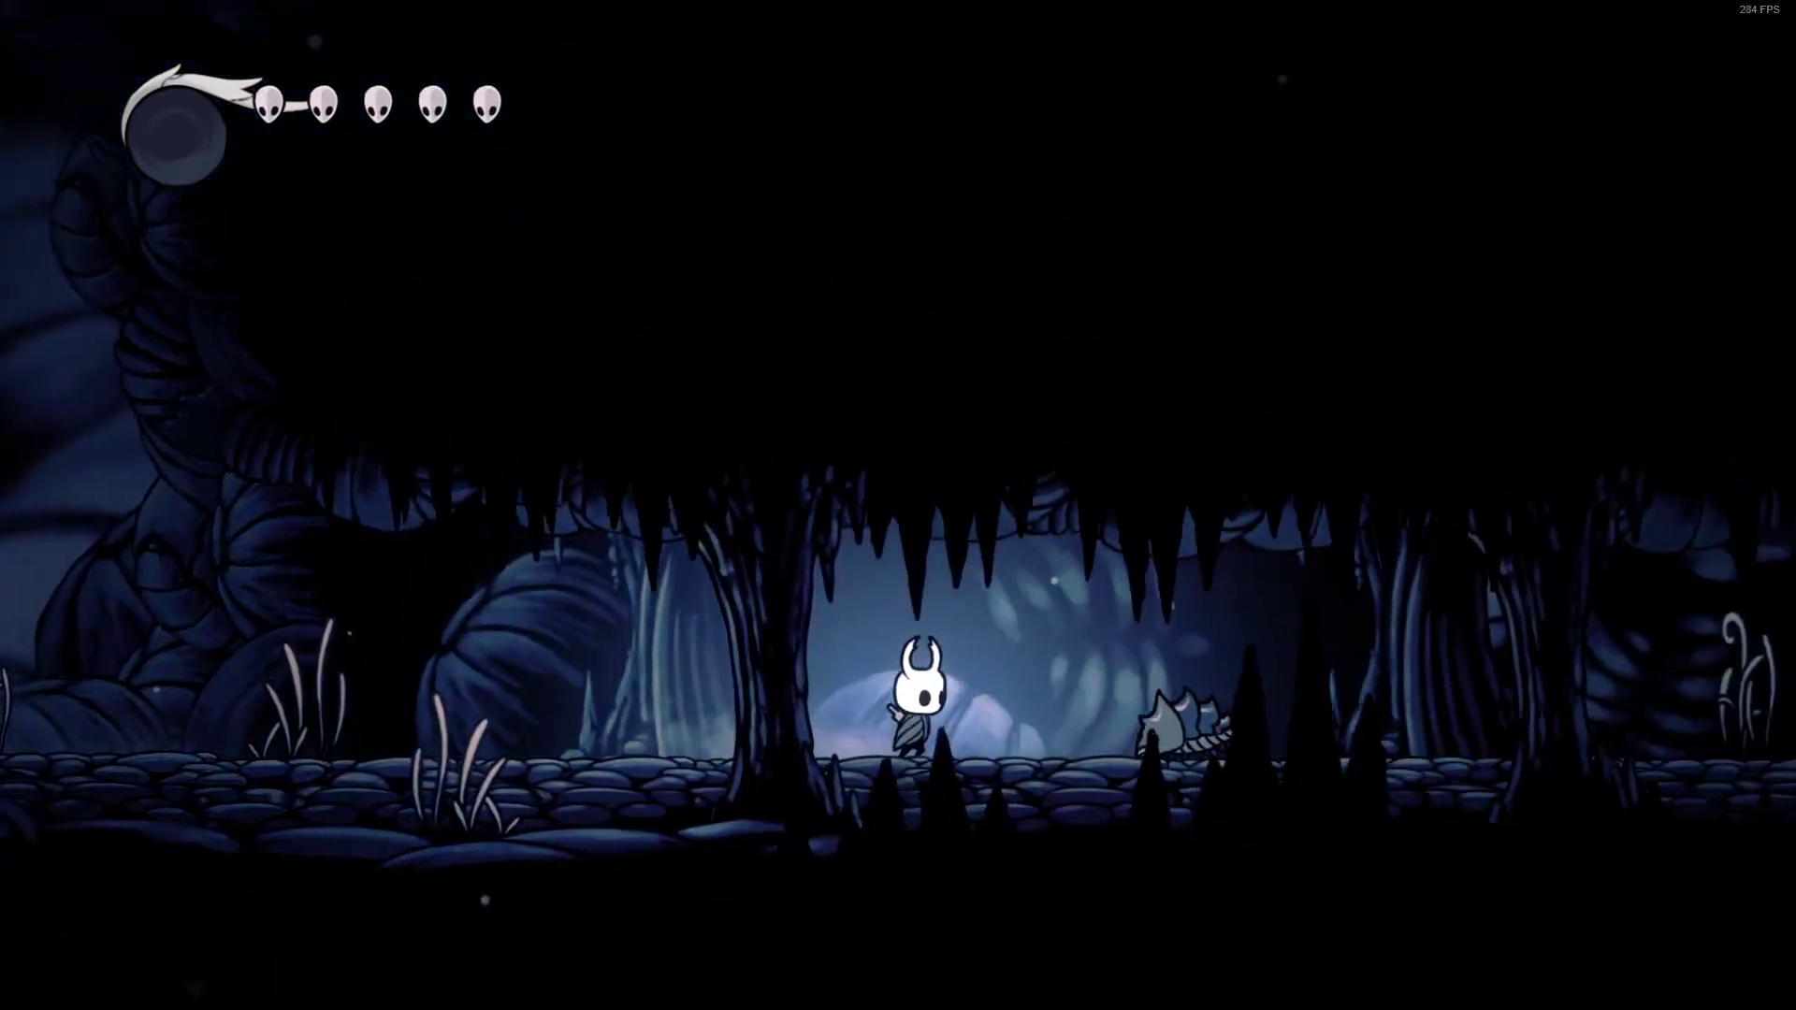
{"action": "key", "text": "x"}
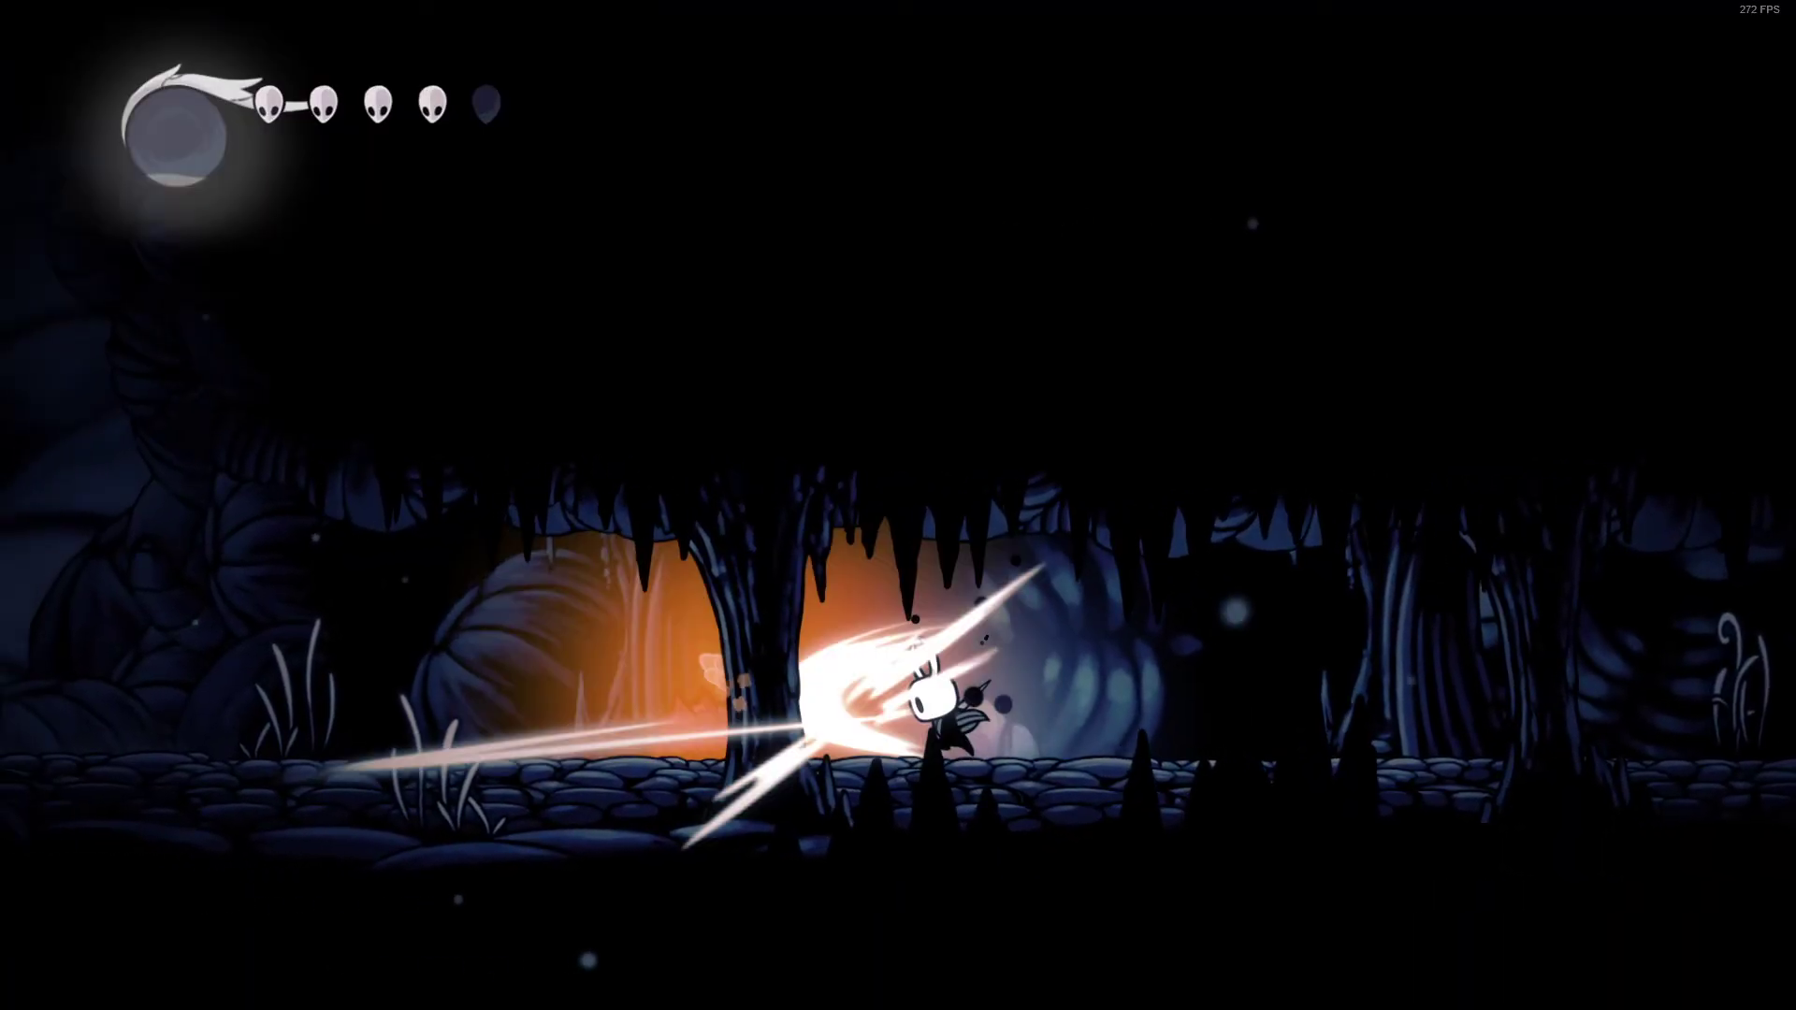
{"action": "key", "text": "Left"}
{"action": "key", "text": "x"}
{"action": "key", "text": "Right"}
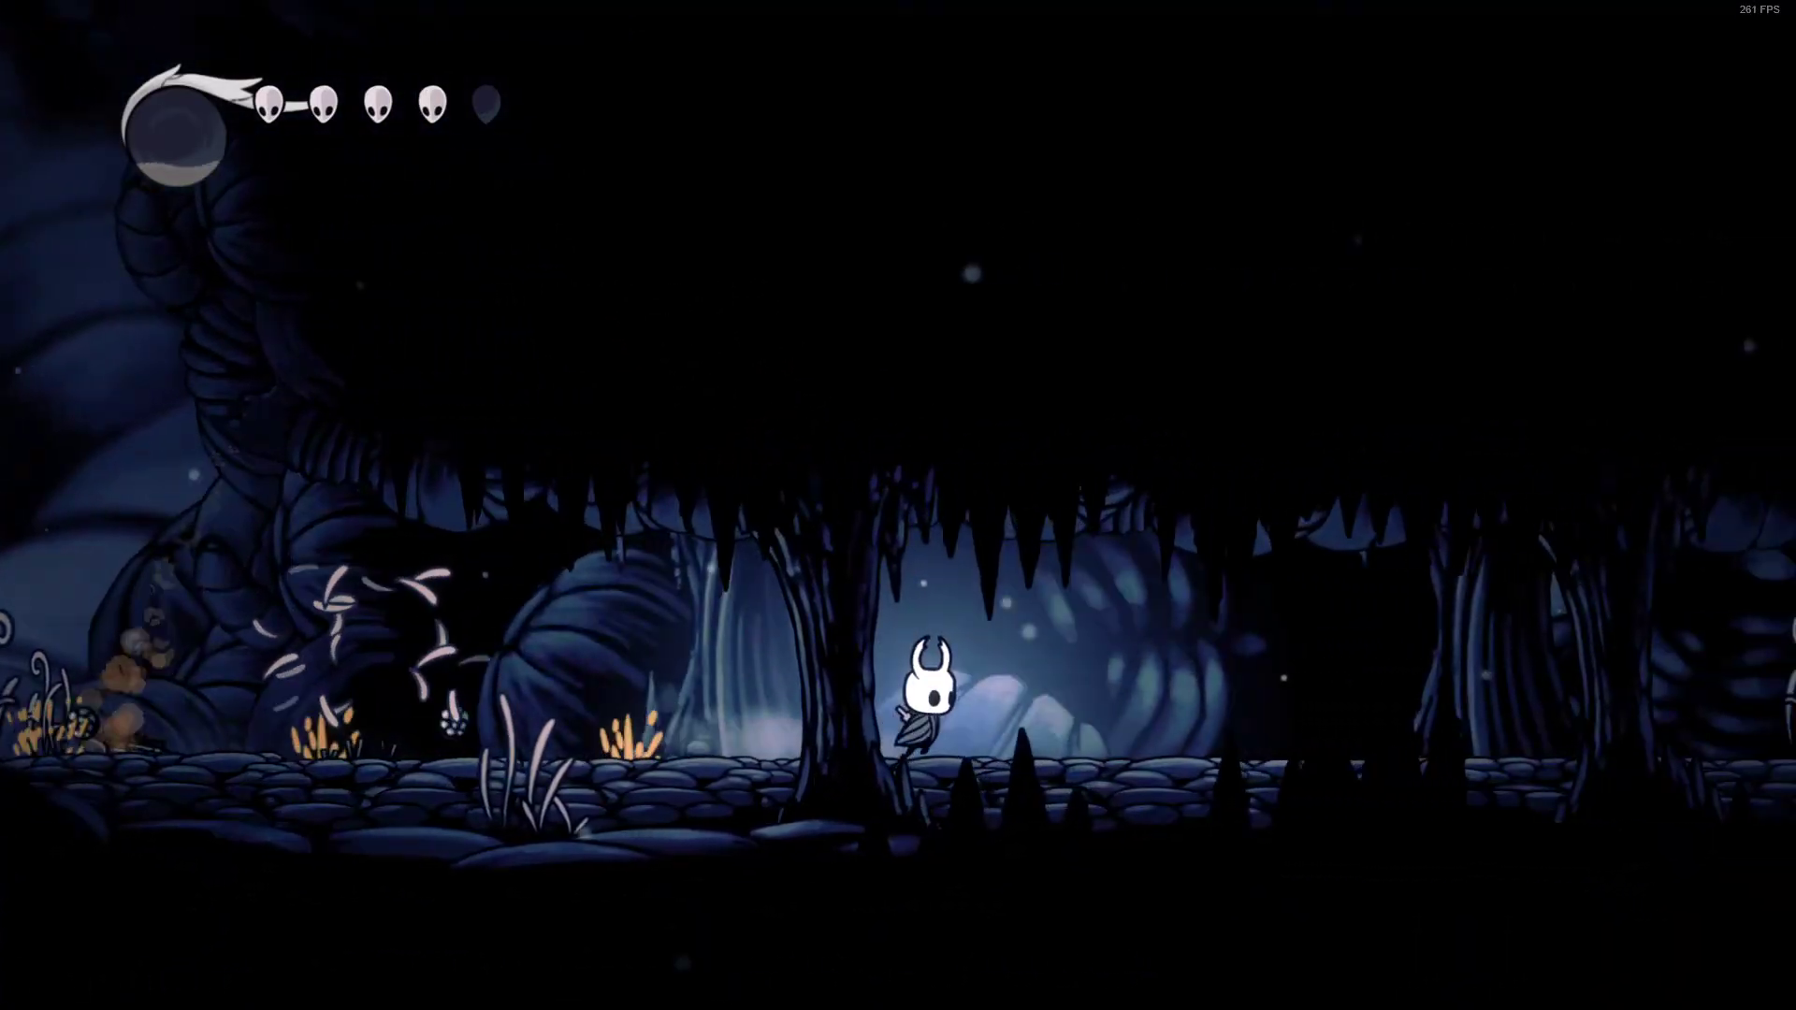
Run further right through the cave, kill the Crawler on the way with the nail, and leave the game
{"action": "key", "text": "Right"}
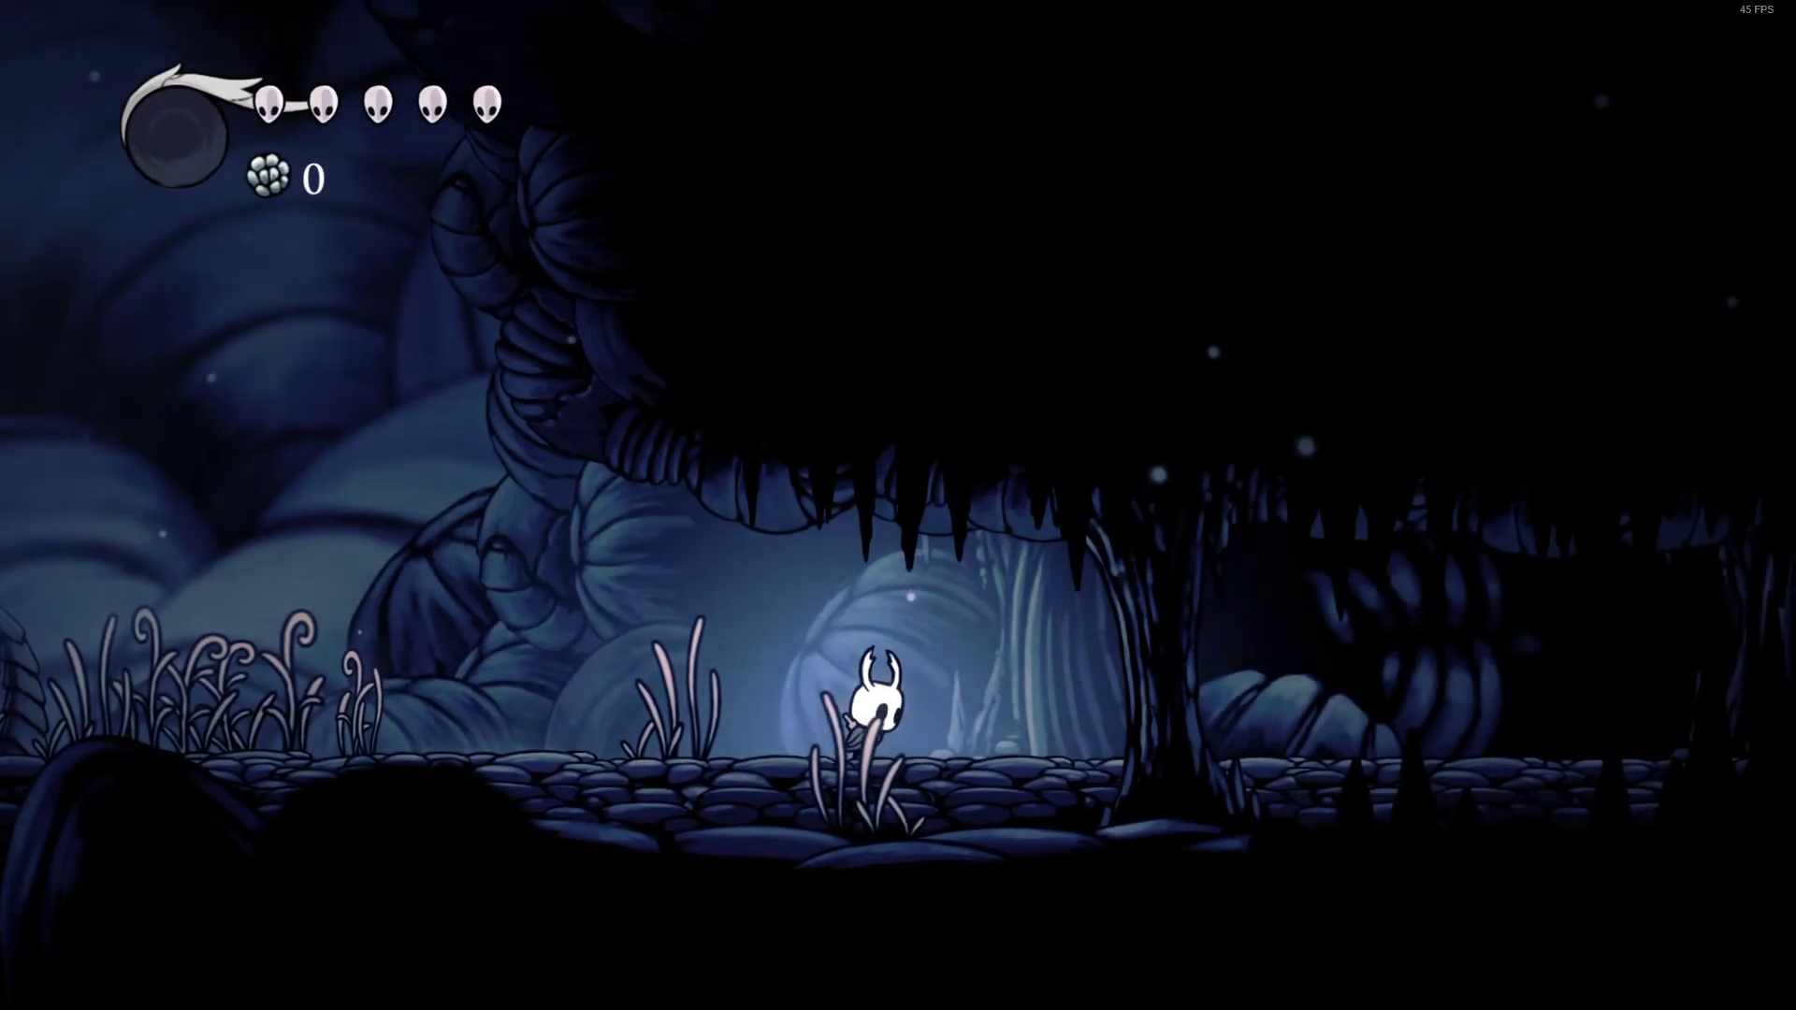
{"action": "key", "text": "Right"}
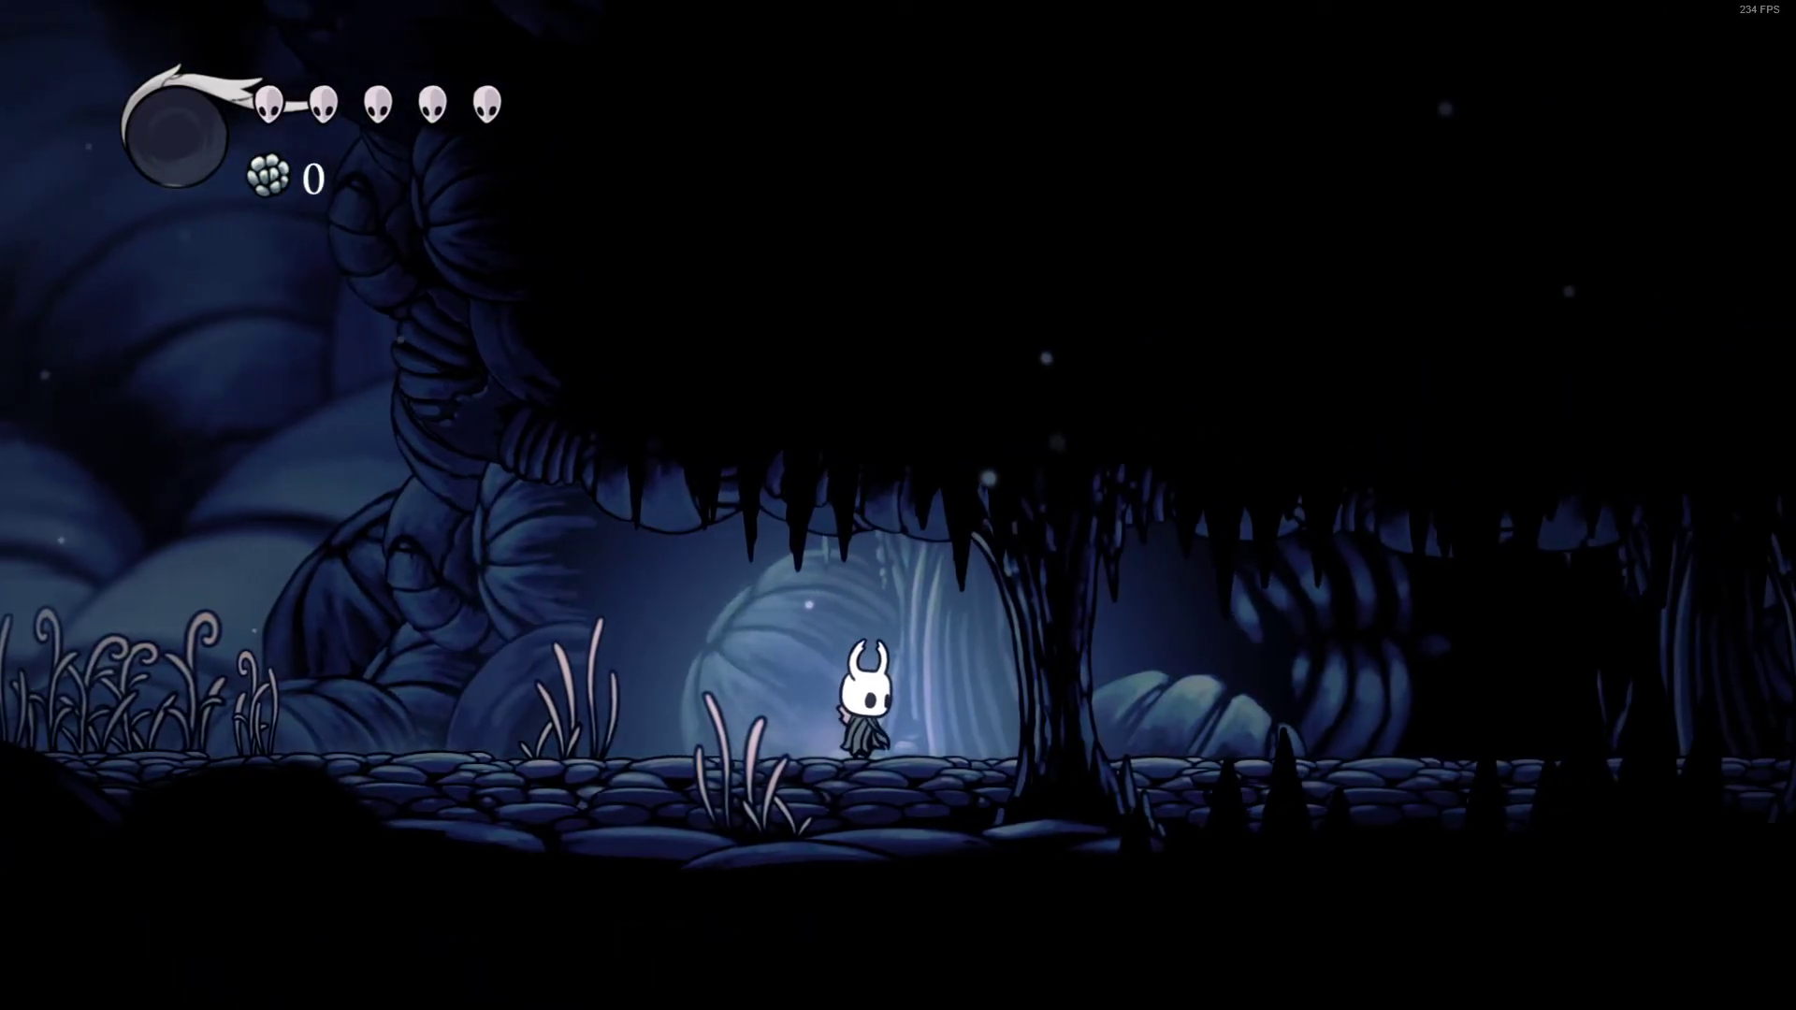
{"action": "key", "text": "Right"}
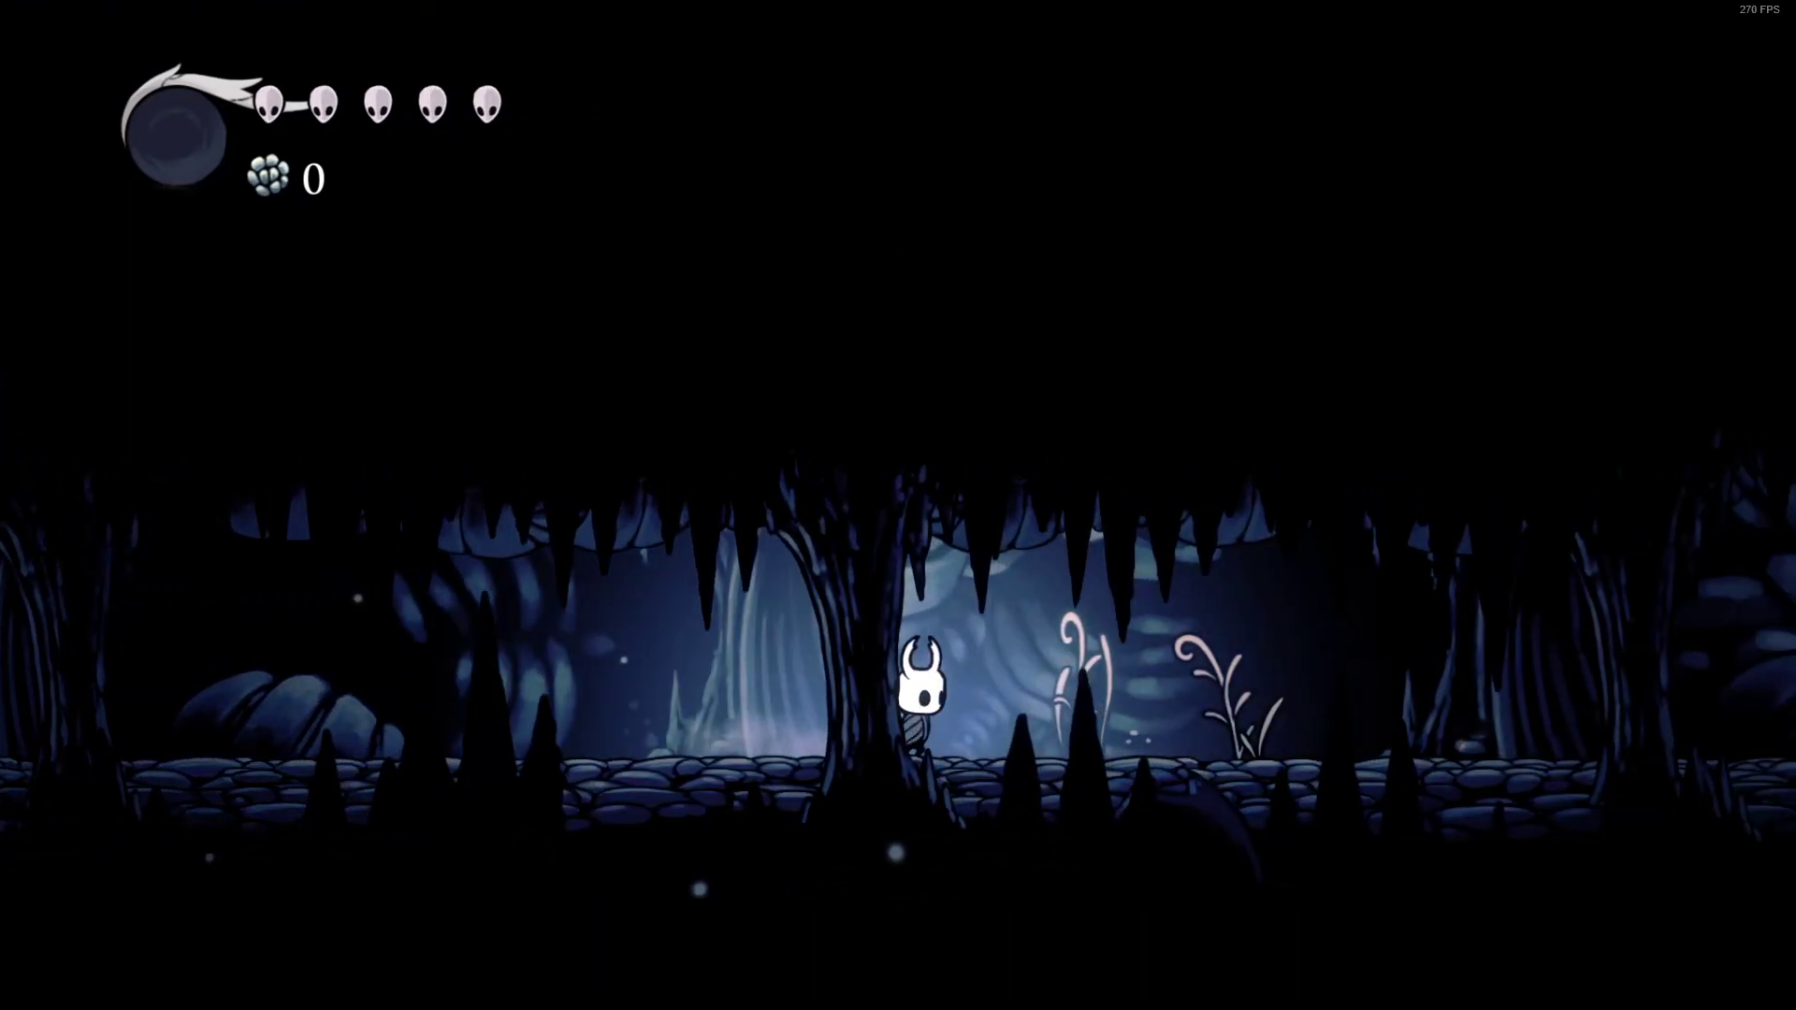
{"action": "key", "text": "Right"}
{"action": "key", "text": "z"}
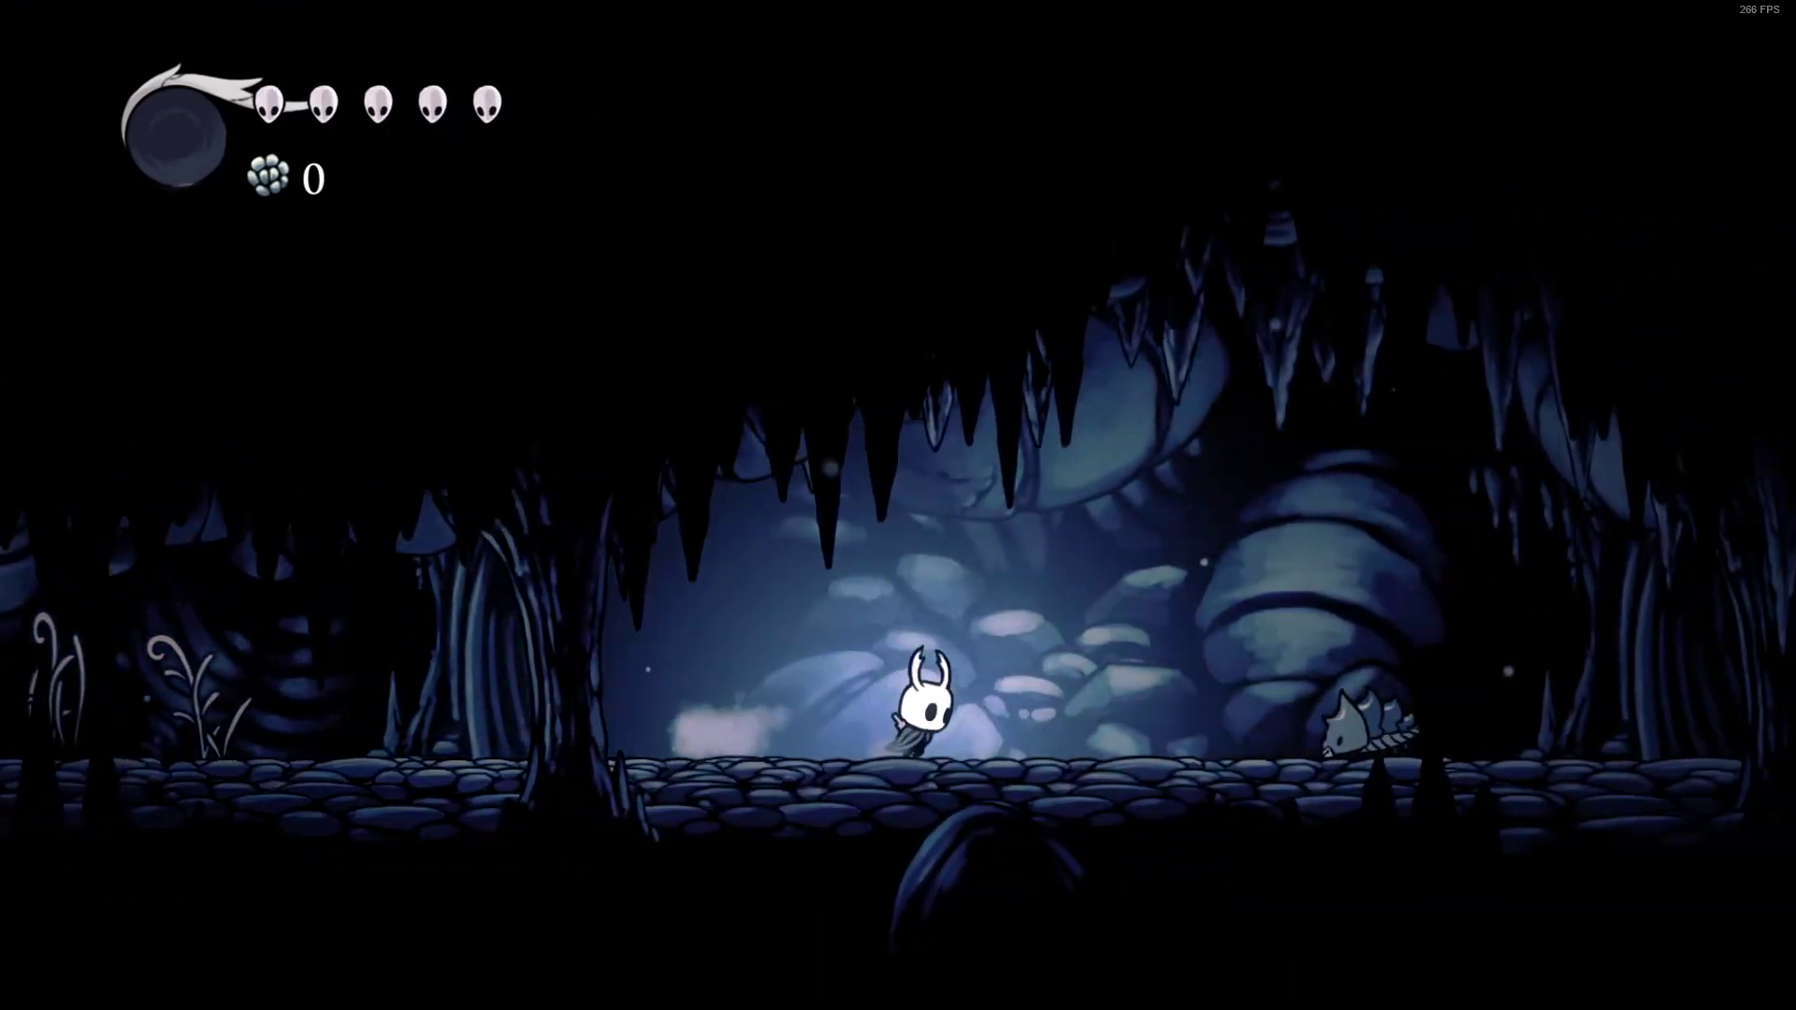
{"action": "key", "text": "x"}
{"action": "key", "text": "Right"}
{"action": "key", "text": "x"}
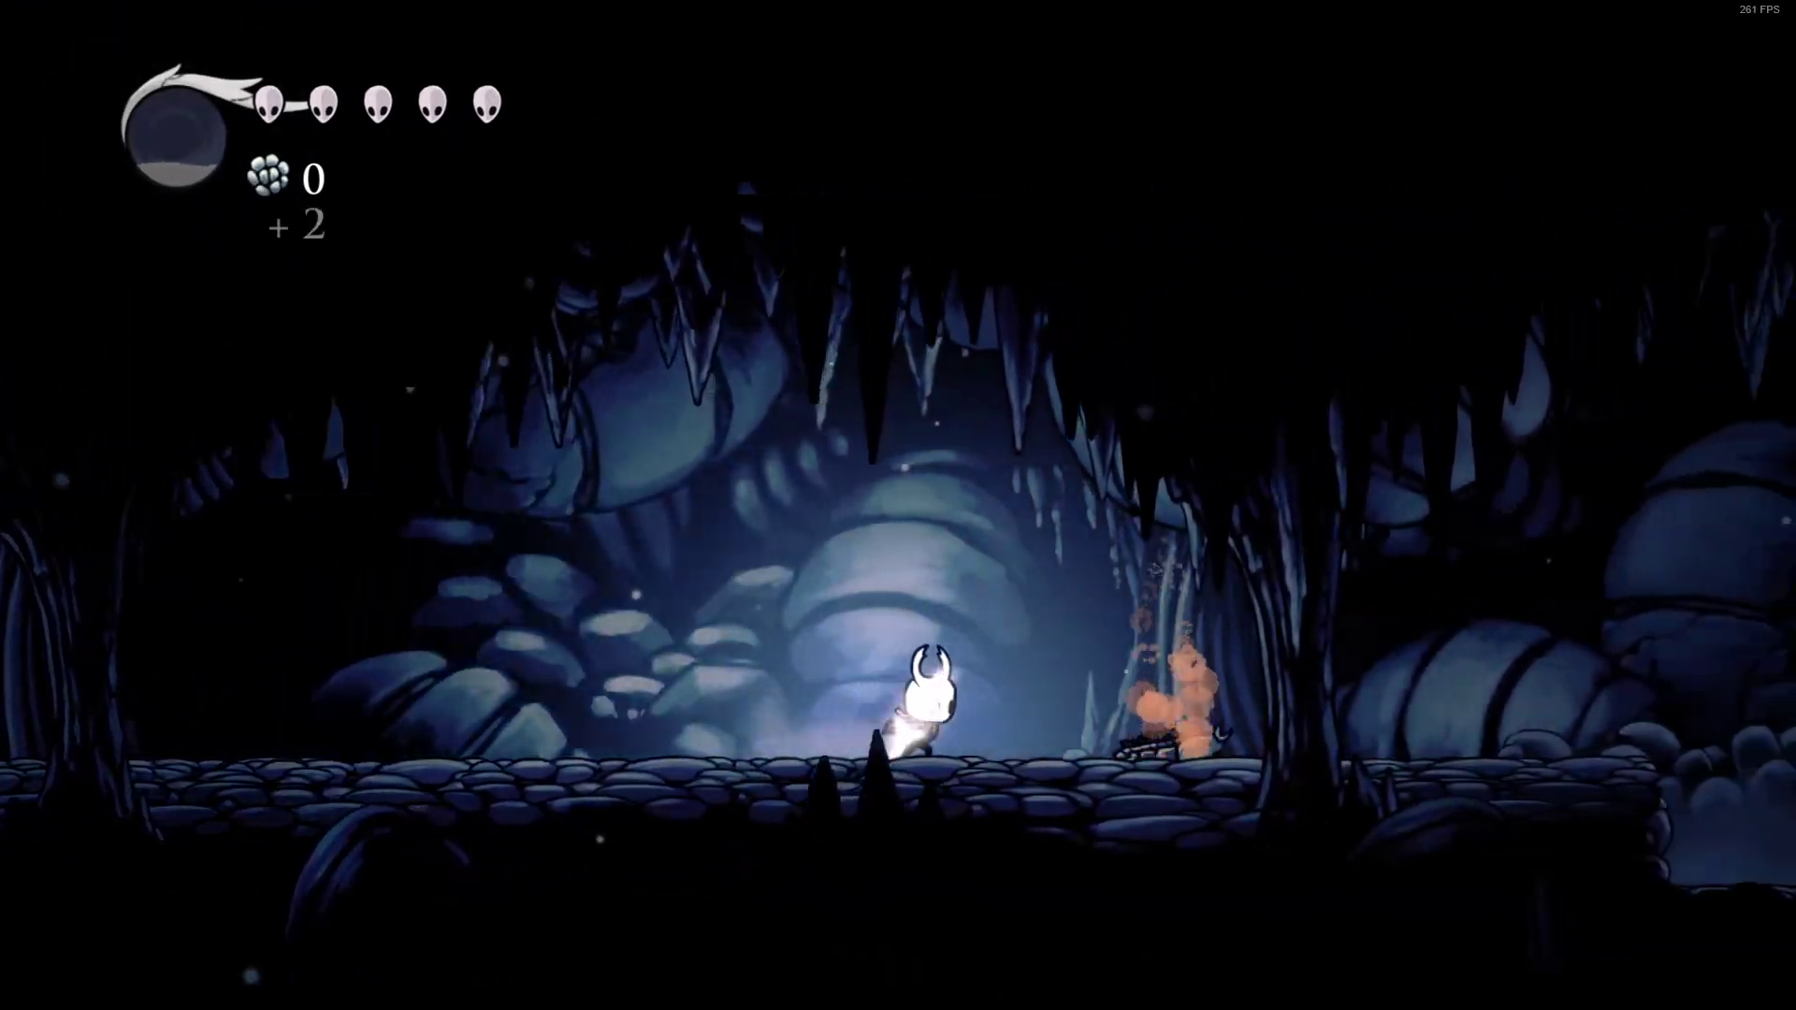
{"action": "key", "text": "Right"}
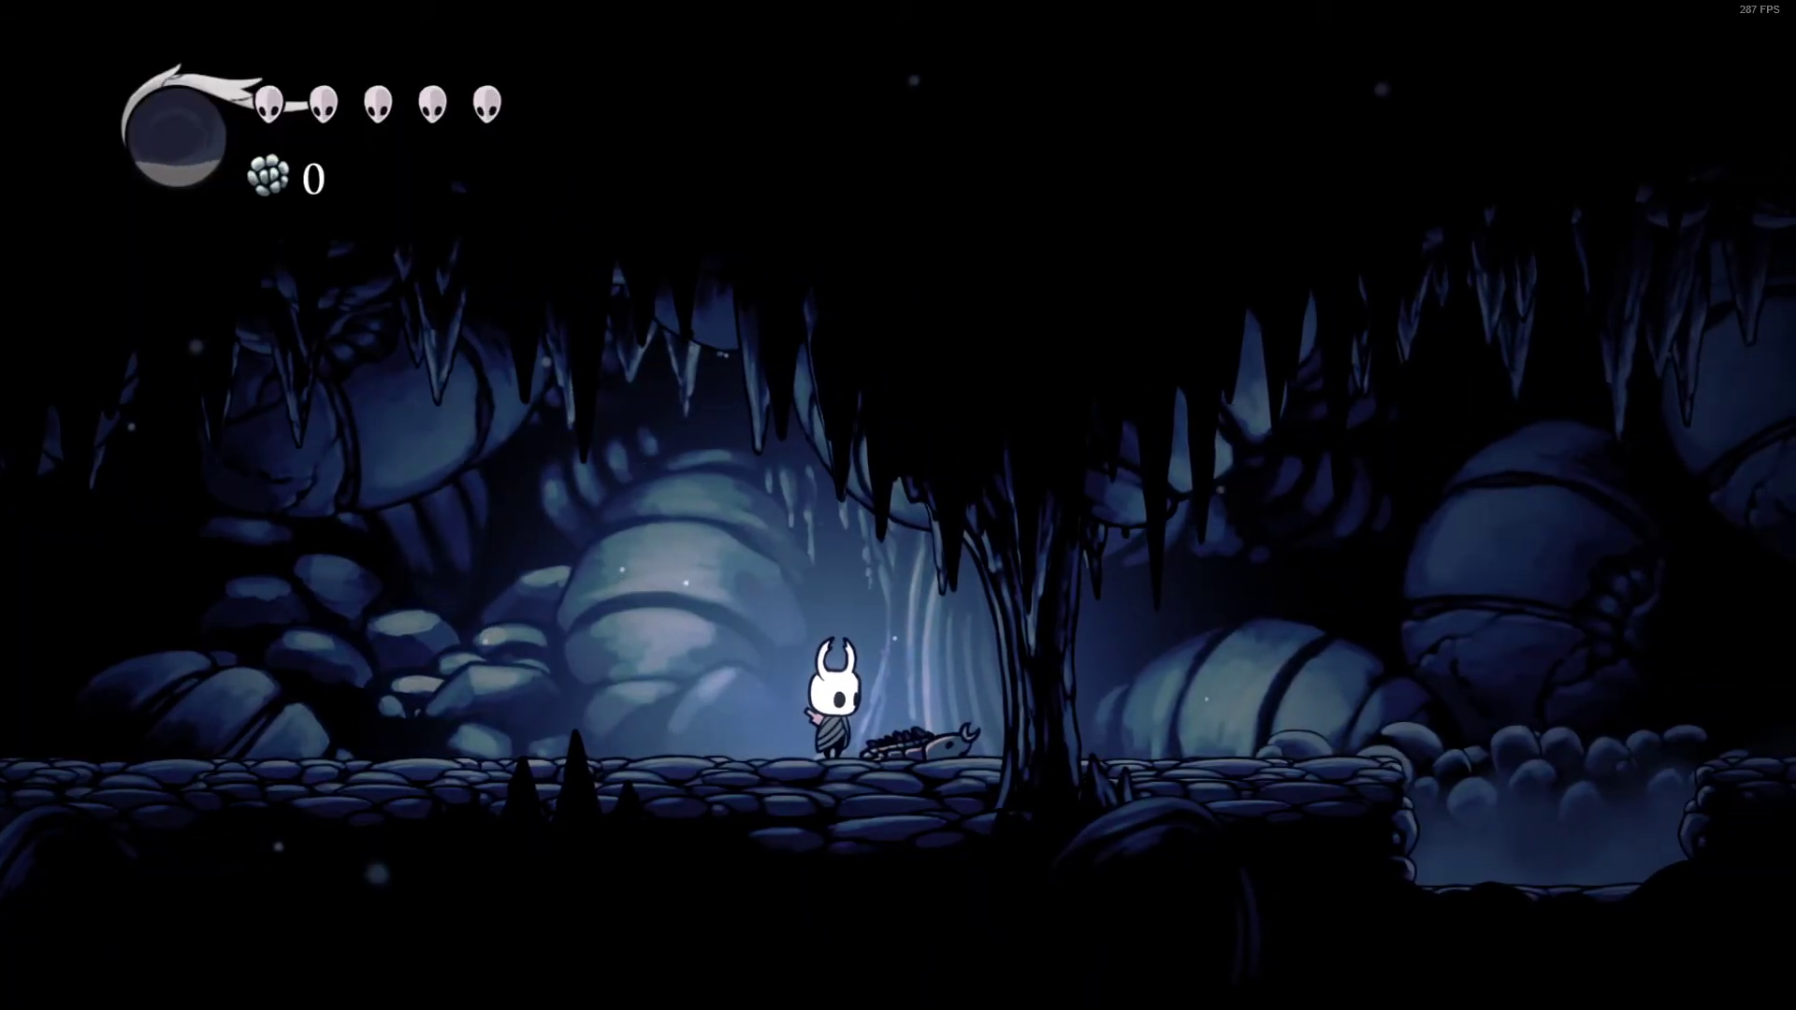
{"action": "key", "text": "Right"}
{"action": "key", "text": "Escape"}
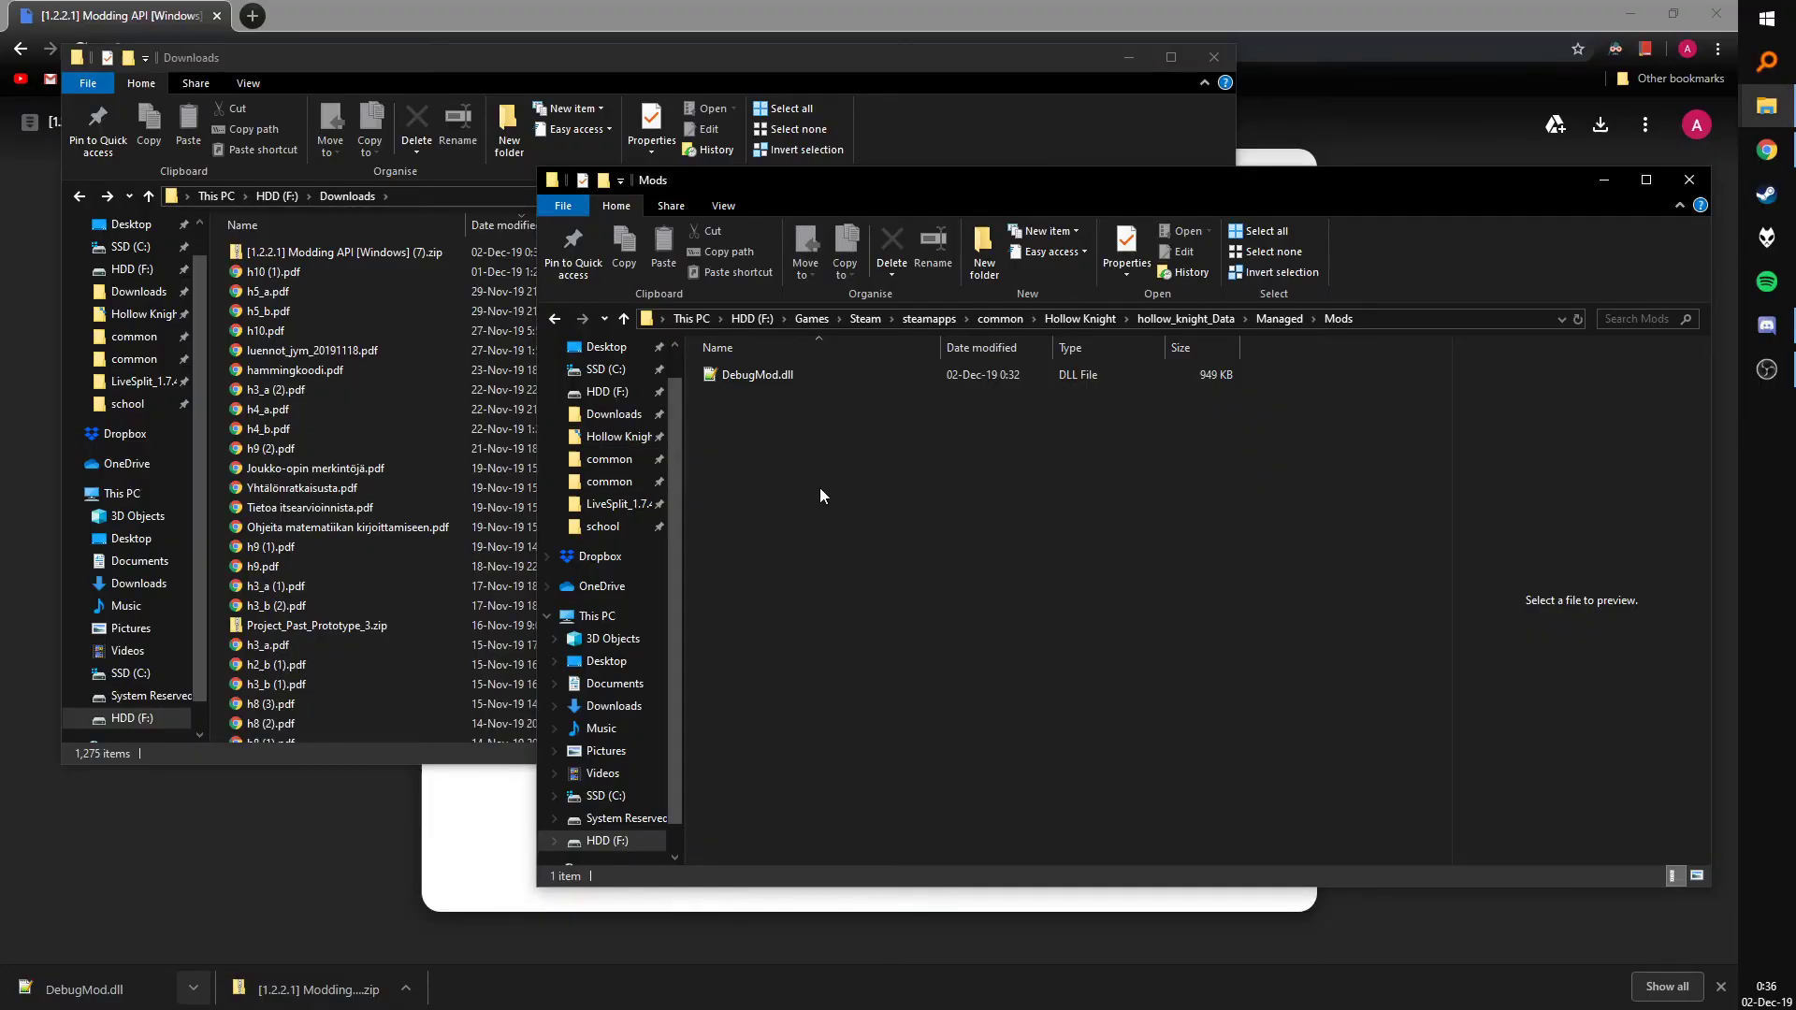
Bring the Downloads window forward and browse it to the Steam steamapps\common folder on HDD (F:)
{"action": "left_click", "coordinate": [402, 71]}
{"action": "left_click_drag", "start_coordinate": [406, 58], "coordinate": [639, 112]}
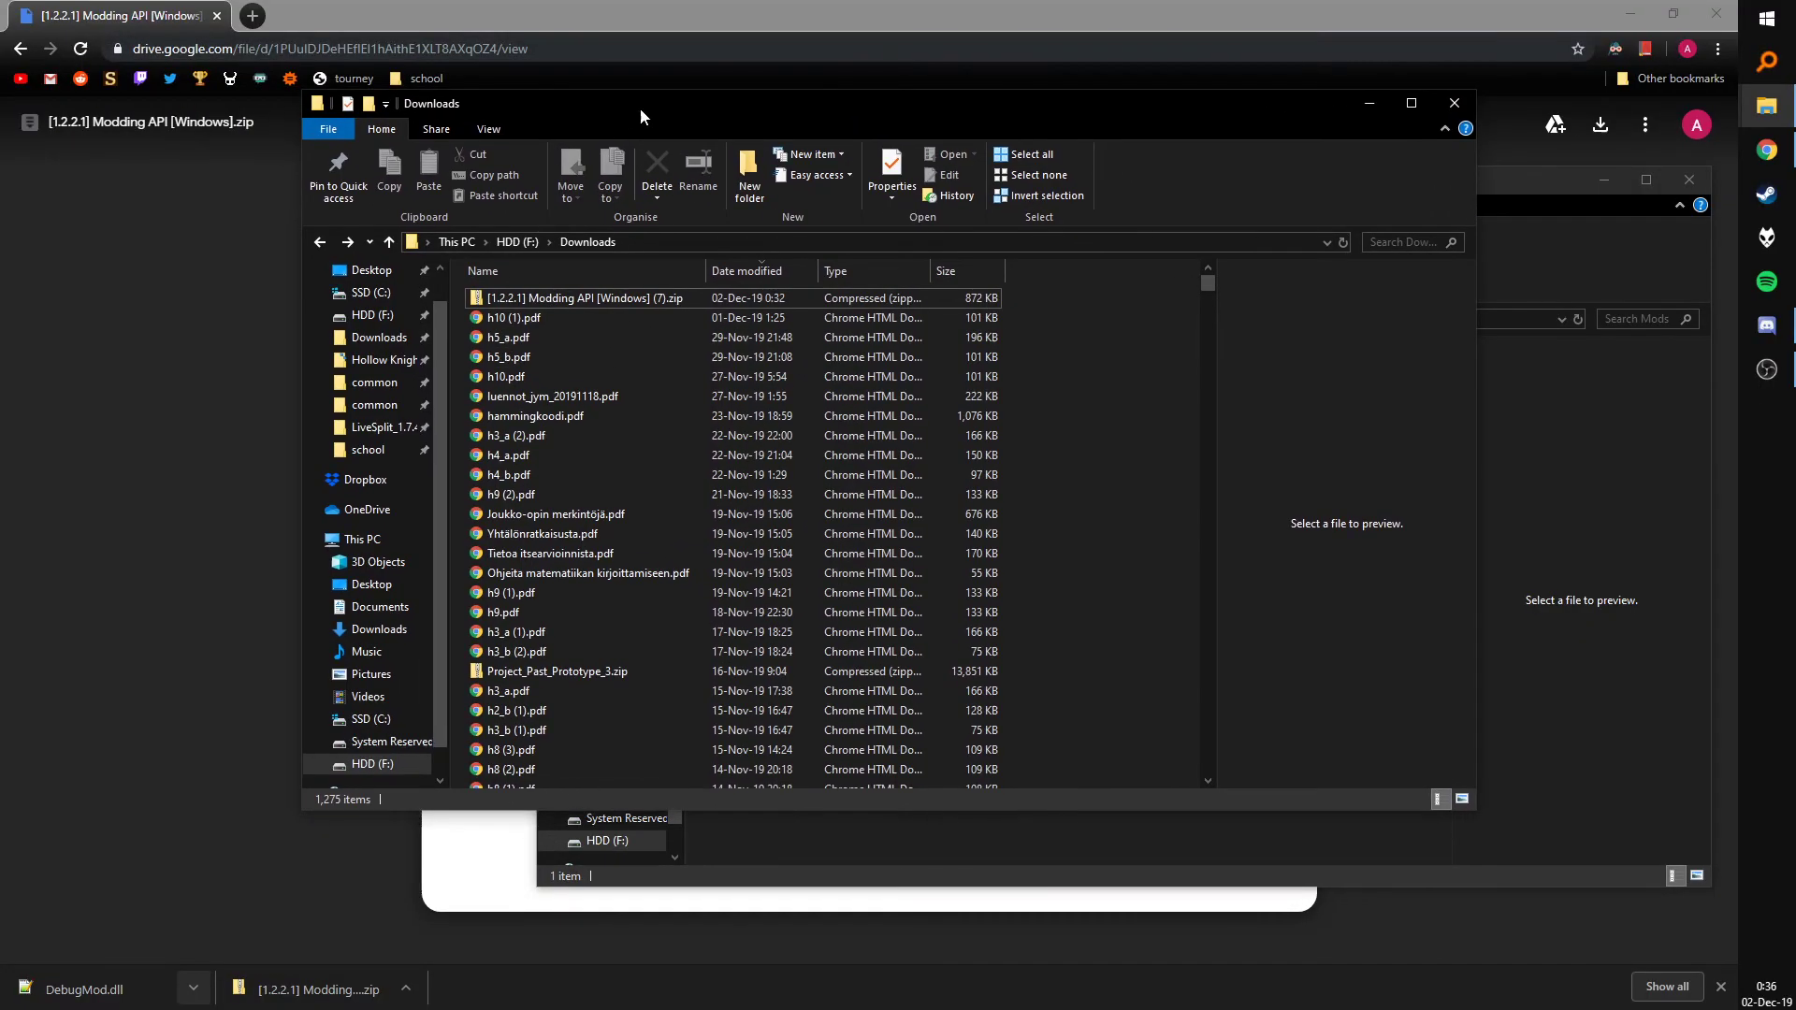
{"action": "left_click", "coordinate": [377, 385]}
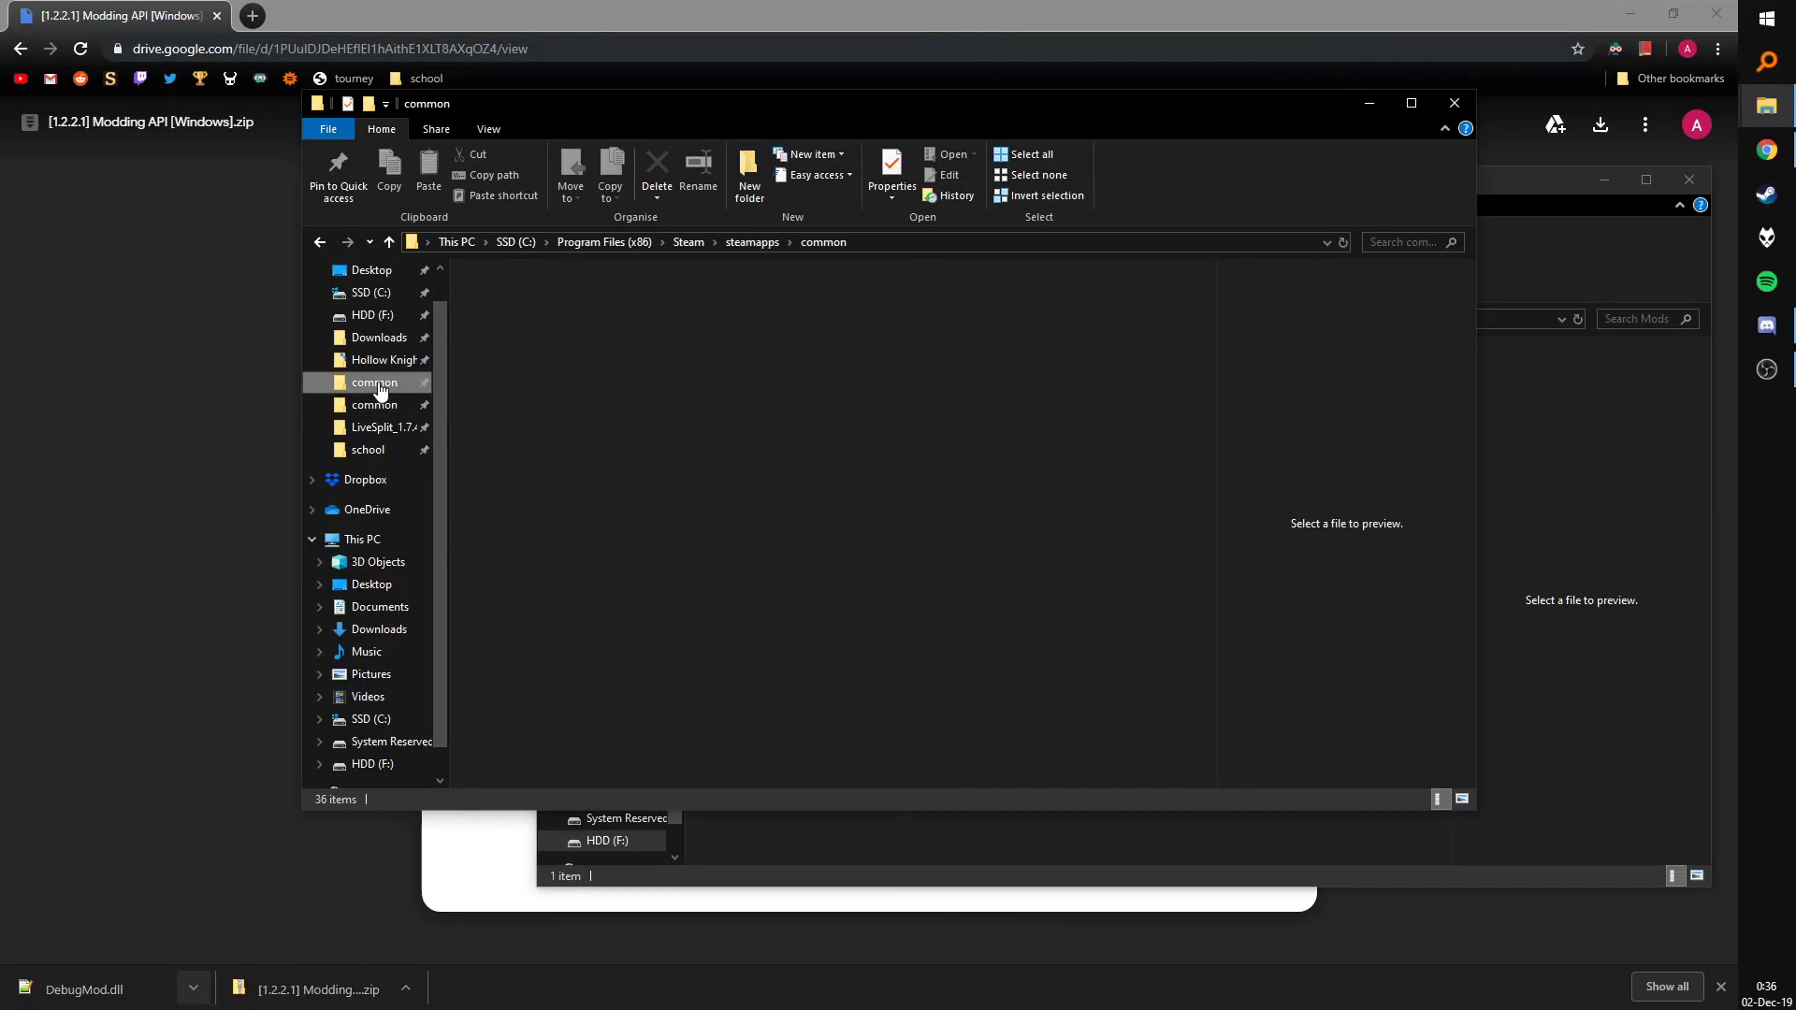
{"action": "left_click", "coordinate": [375, 405]}
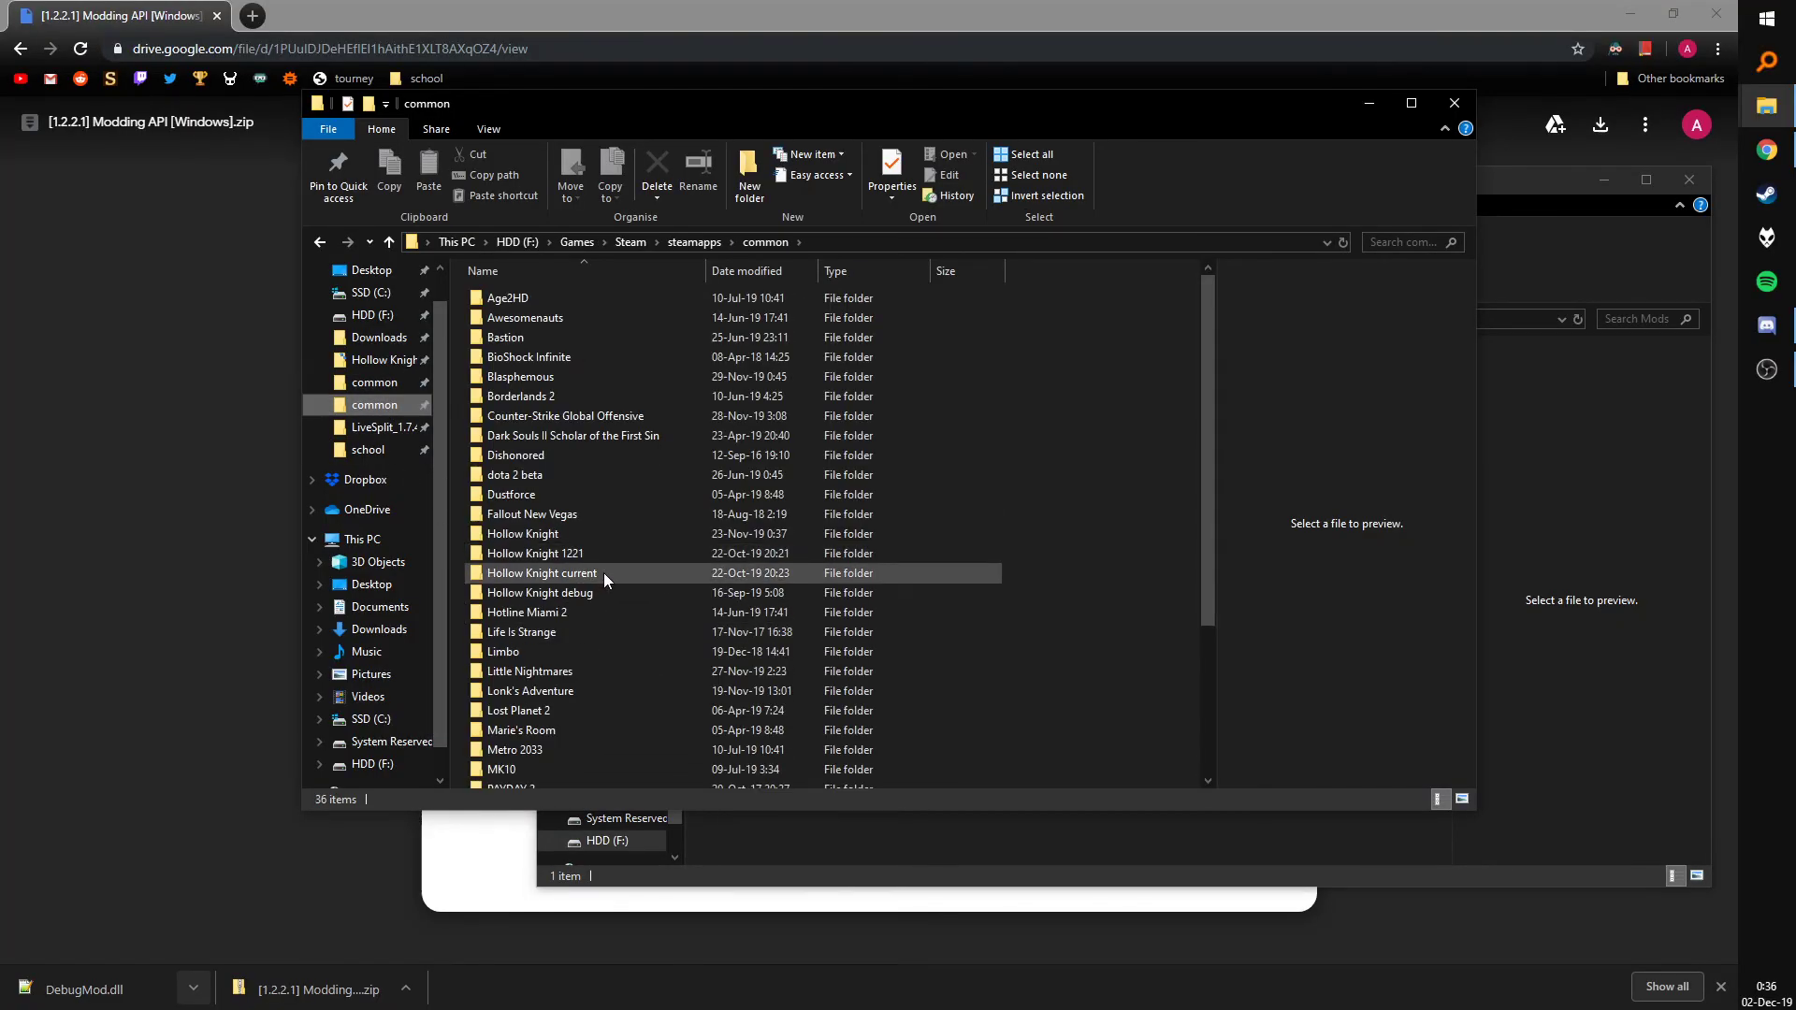
{"action": "scroll", "coordinate": [589, 533], "scroll_direction": "down", "scroll_amount": 2}
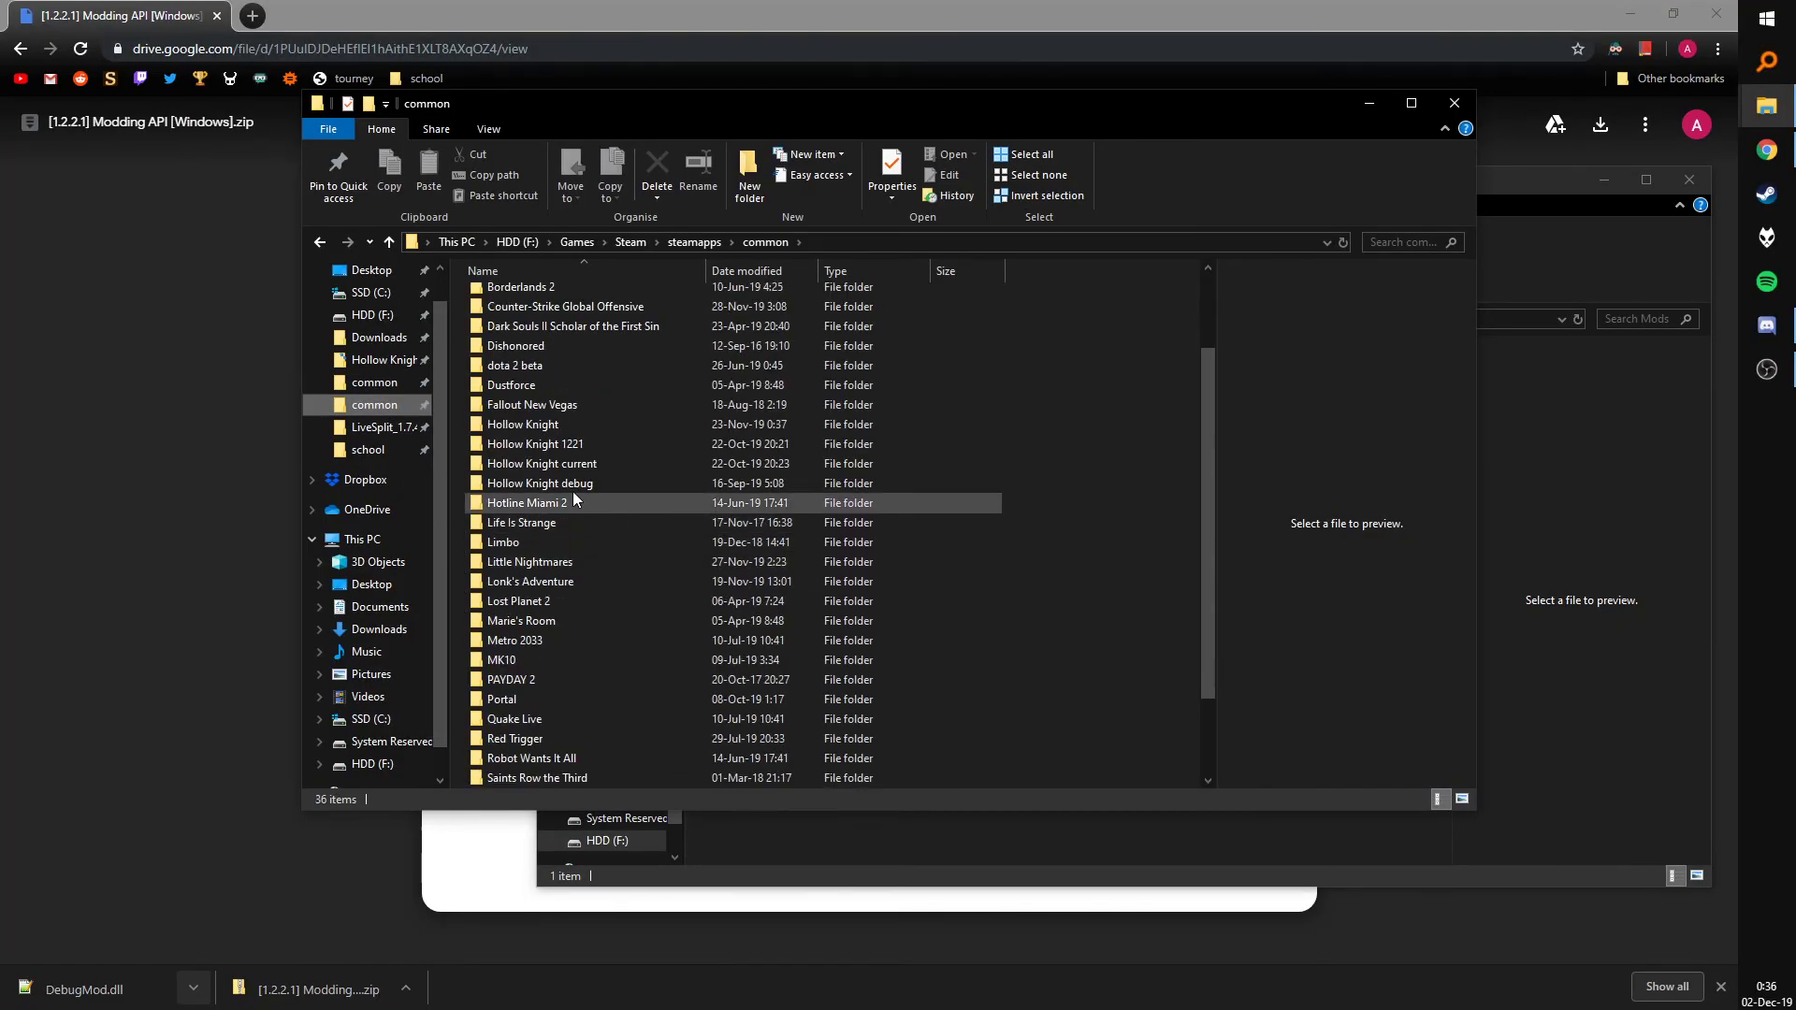
Rename the modded Hollow Knight folder to "Hollow Knight debugmod"
{"action": "left_click", "coordinate": [579, 428]}
{"action": "key", "text": "F2"}
{"action": "key", "text": "End"}
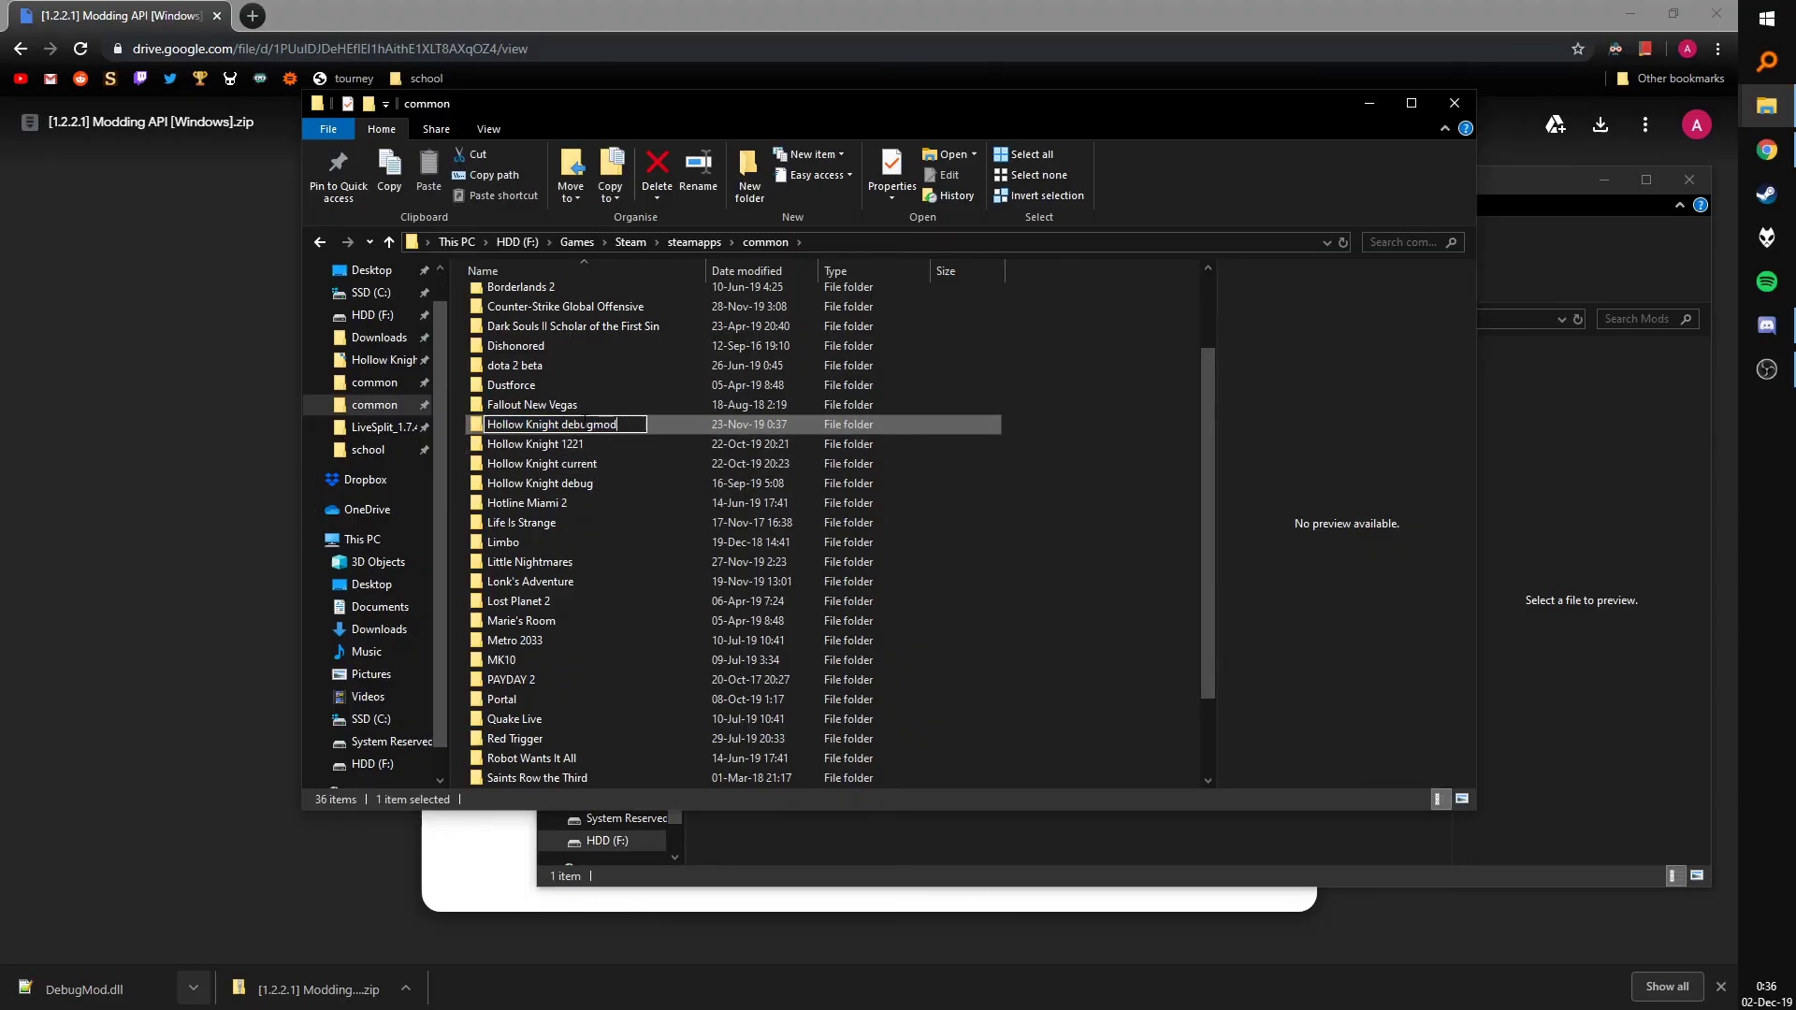
{"action": "key", "text": "Return"}
Rename the "Hollow Knight 1221" folder to "Hollow Knight" so that Steam uses it as the game folder
{"action": "left_click", "coordinate": [579, 430]}
{"action": "key", "text": "F2"}
{"action": "key", "text": "End"}
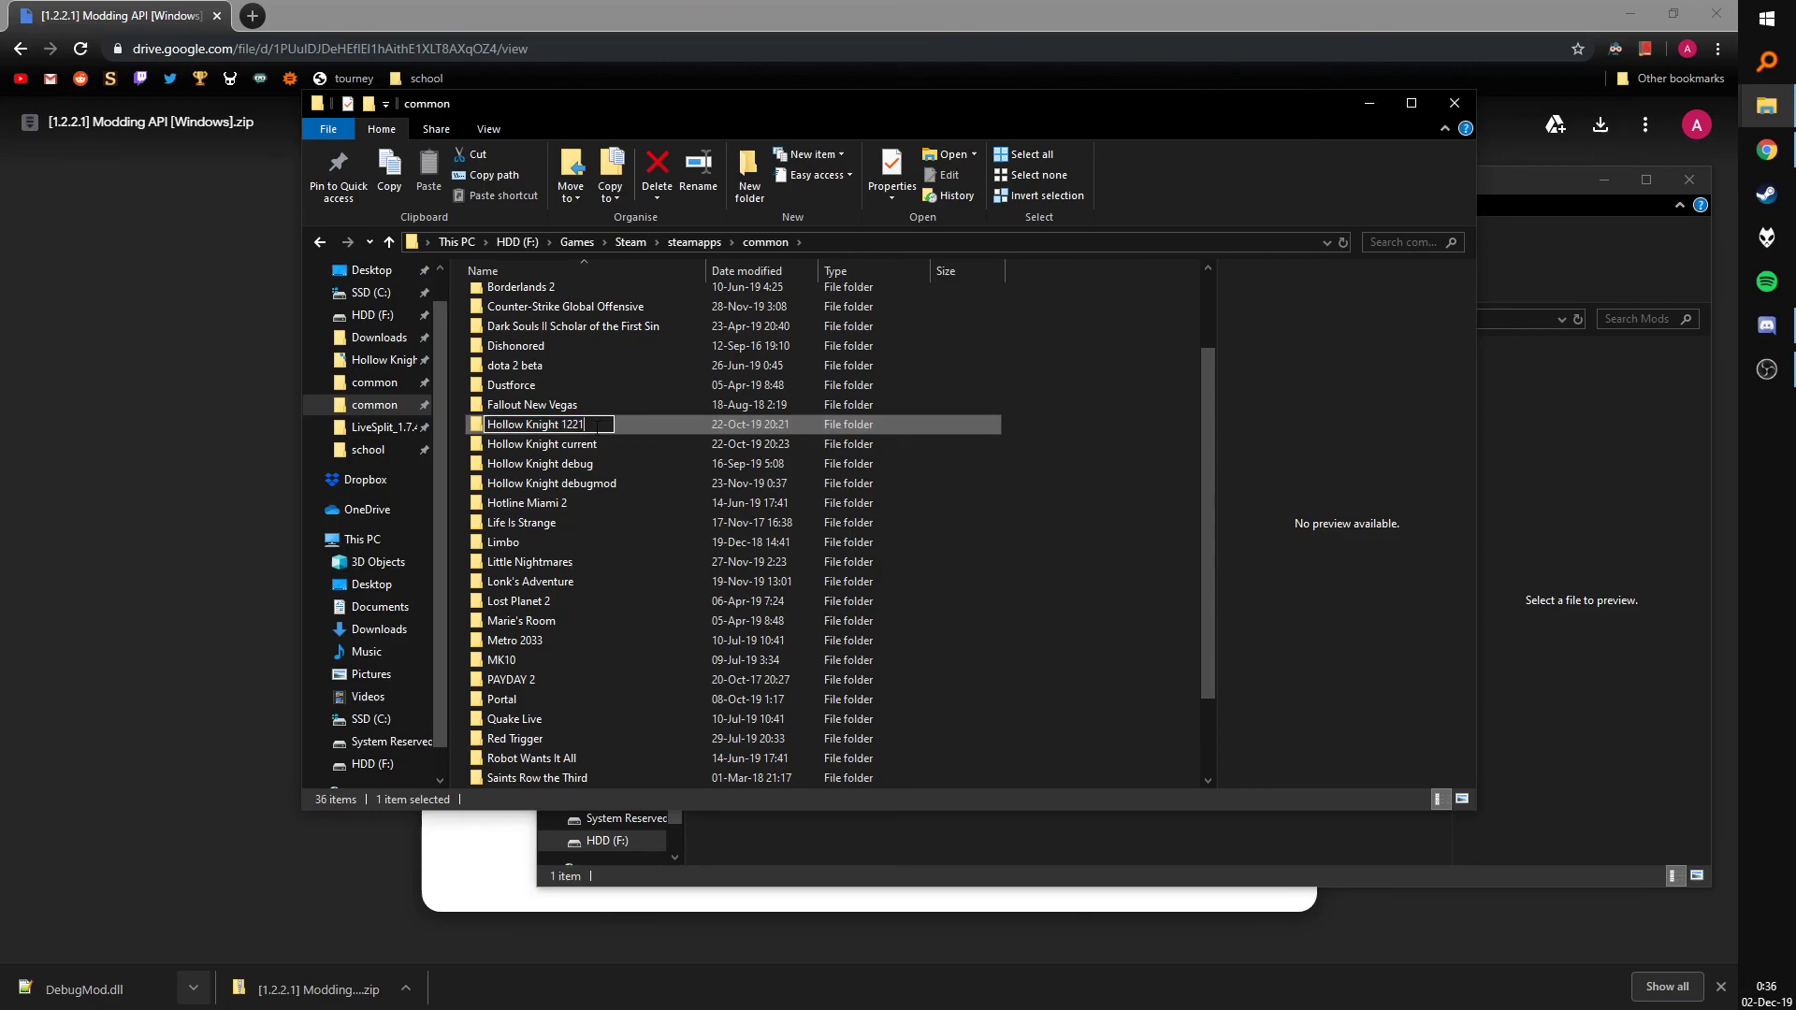
{"action": "key", "text": "BackSpace"}
{"action": "key", "text": "BackSpace"}
{"action": "key", "text": "BackSpace"}
{"action": "key", "text": "BackSpace"}
{"action": "key", "text": "BackSpace"}
{"action": "key", "text": "Return"}
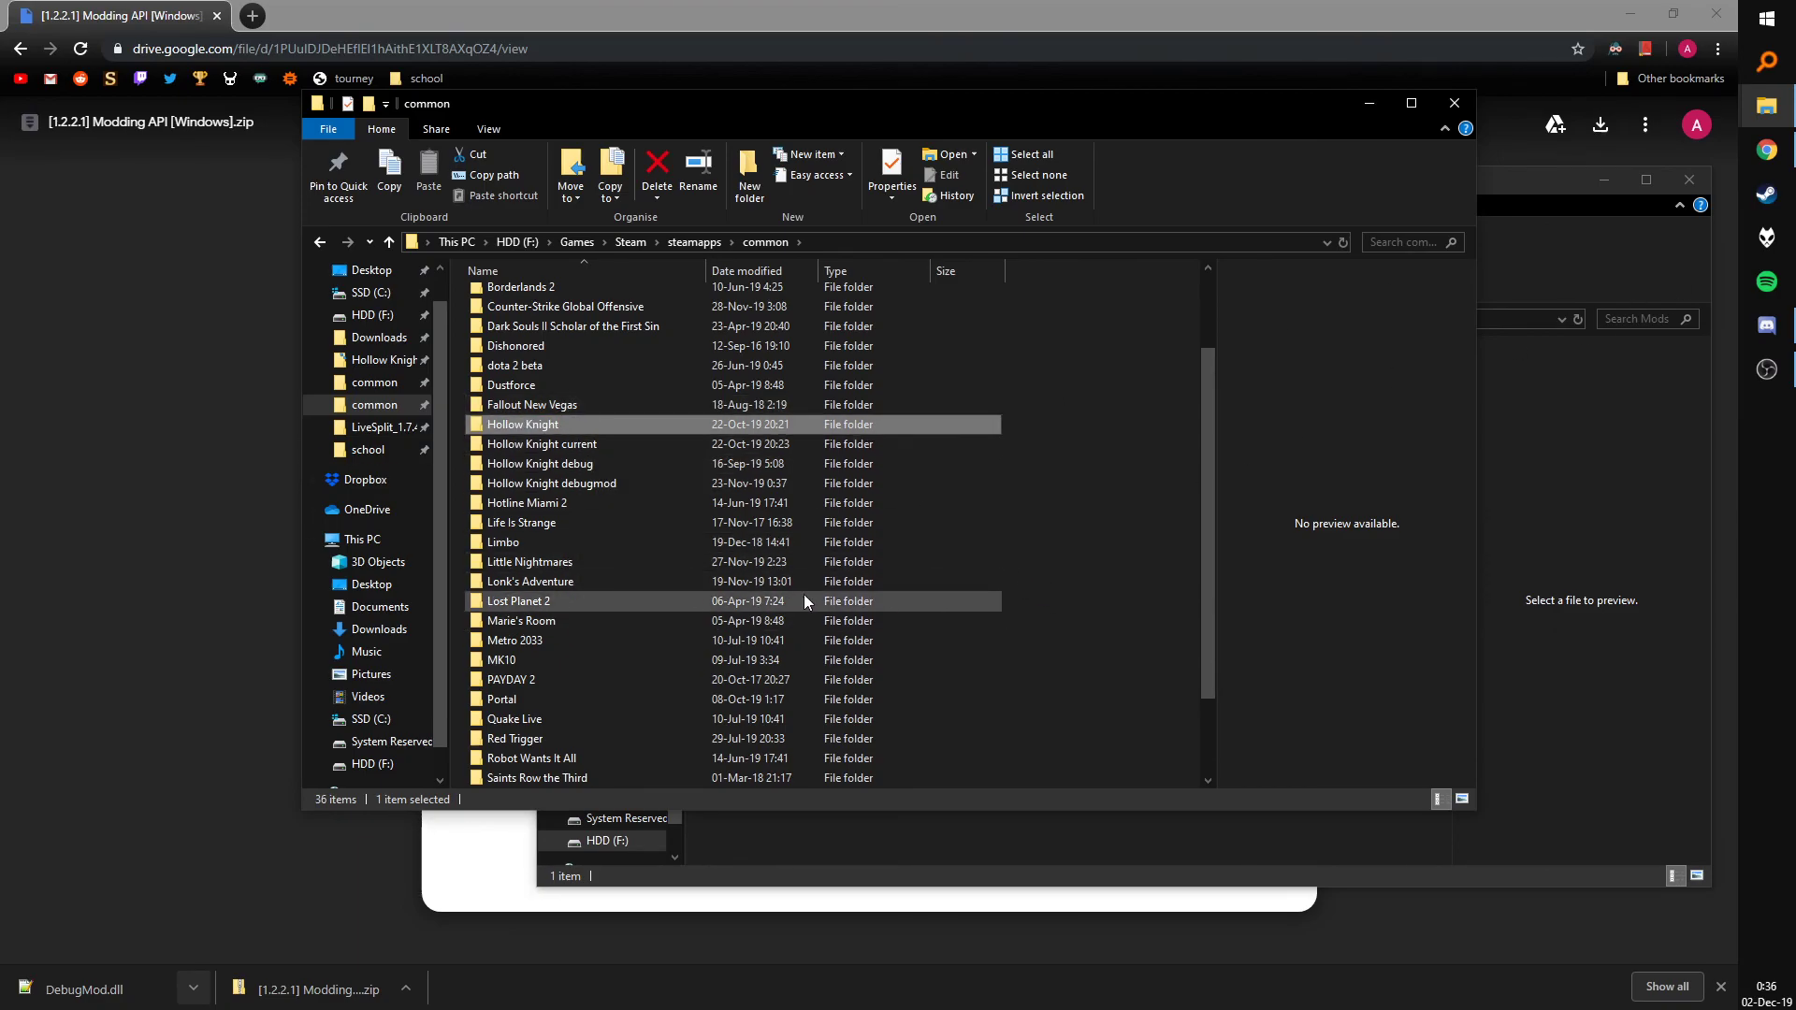
{"action": "left_click", "coordinate": [1790, 379]}
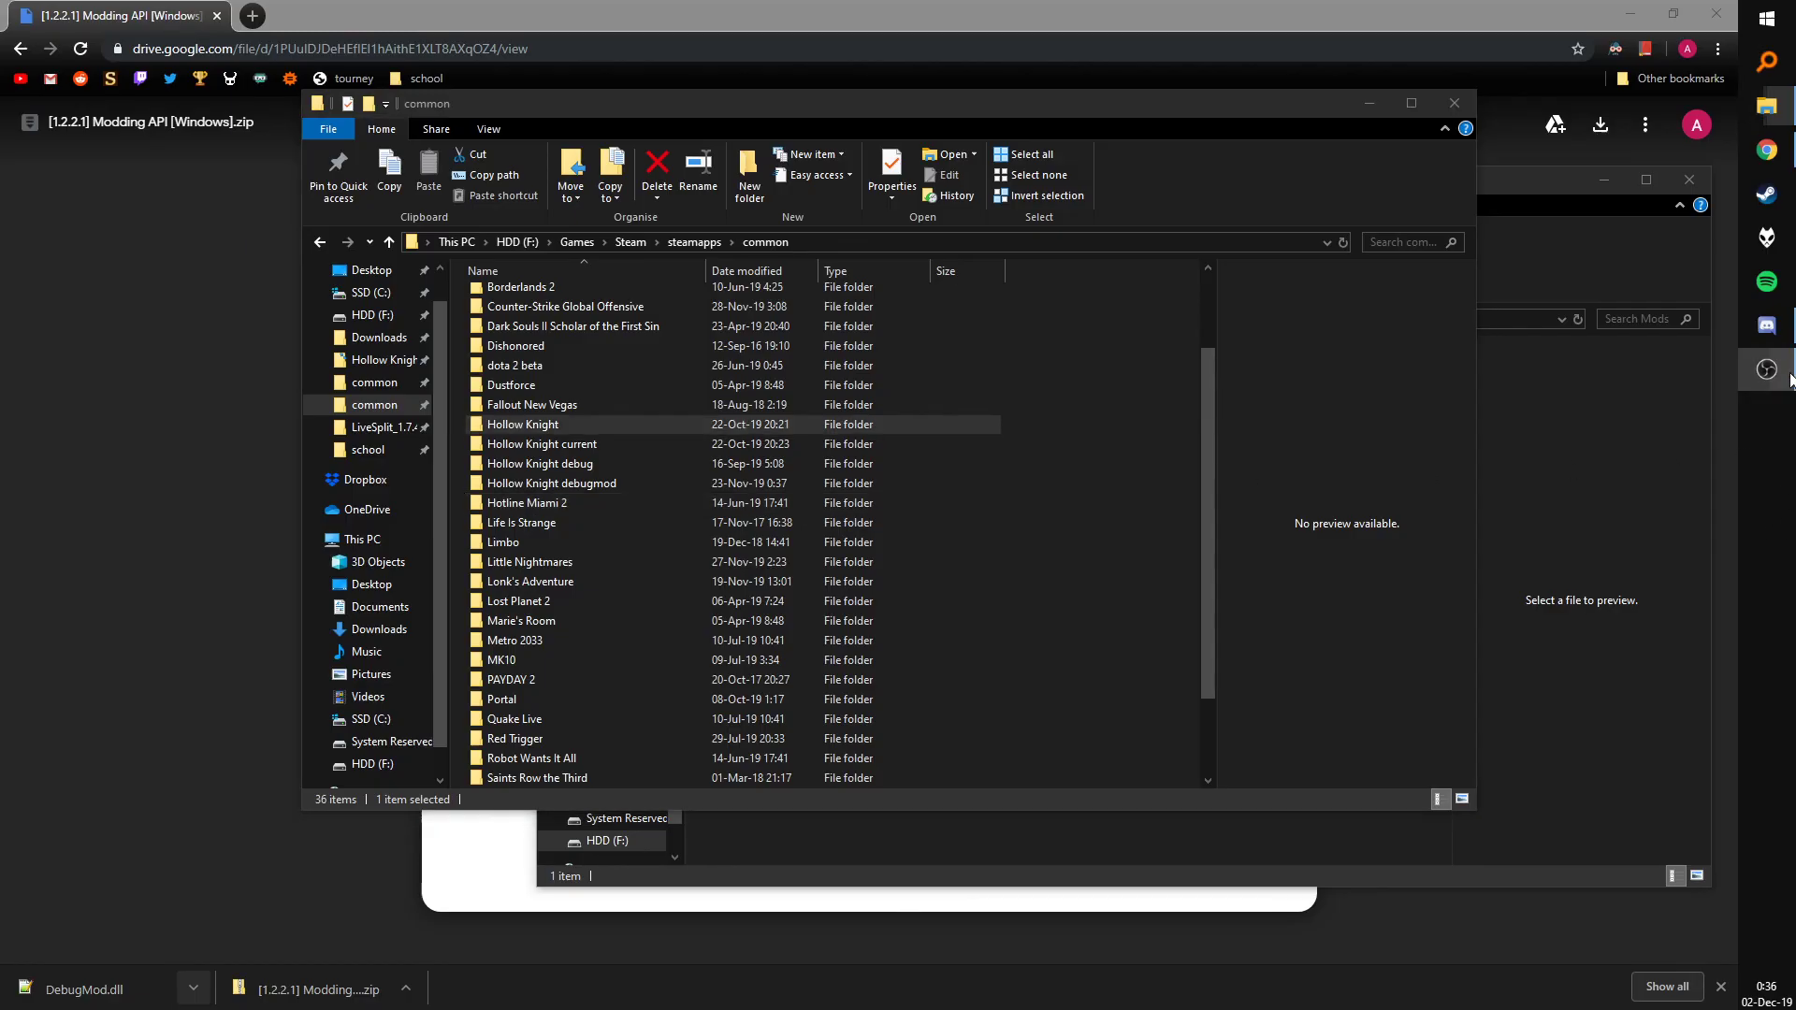